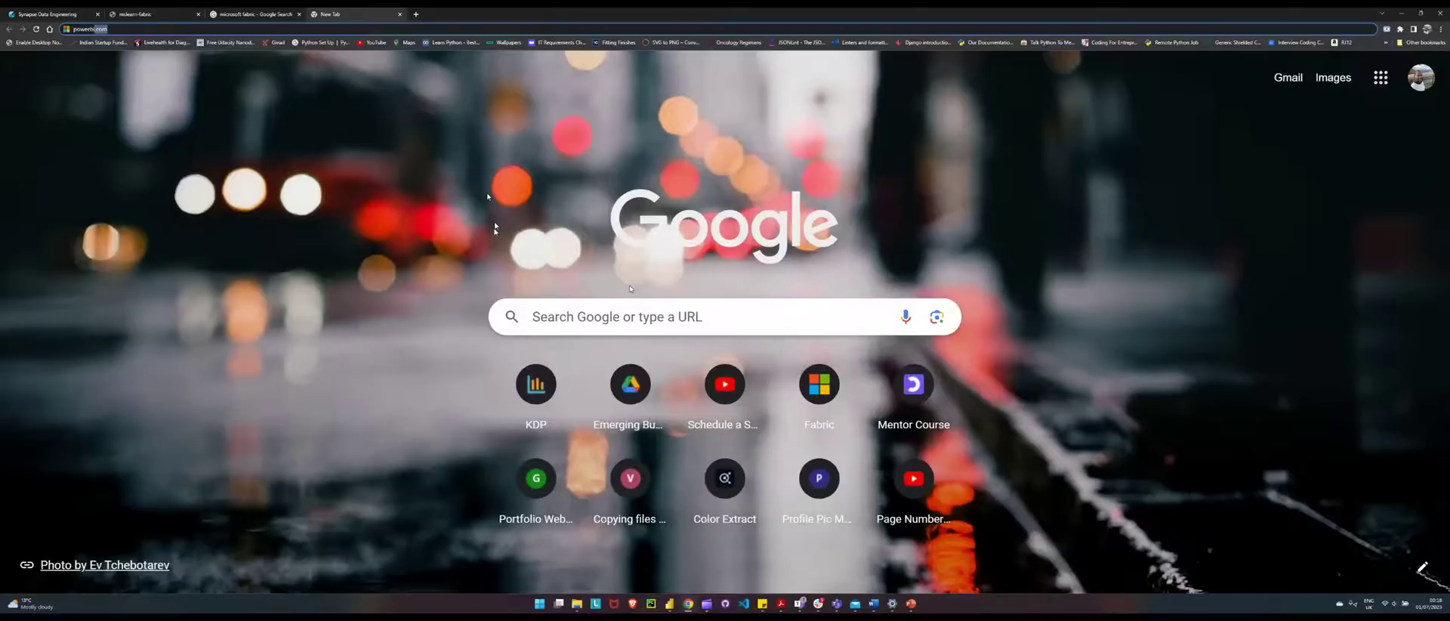
- Open the Power BI service and check the available workspaces and the name of the current workspace
key(Return)
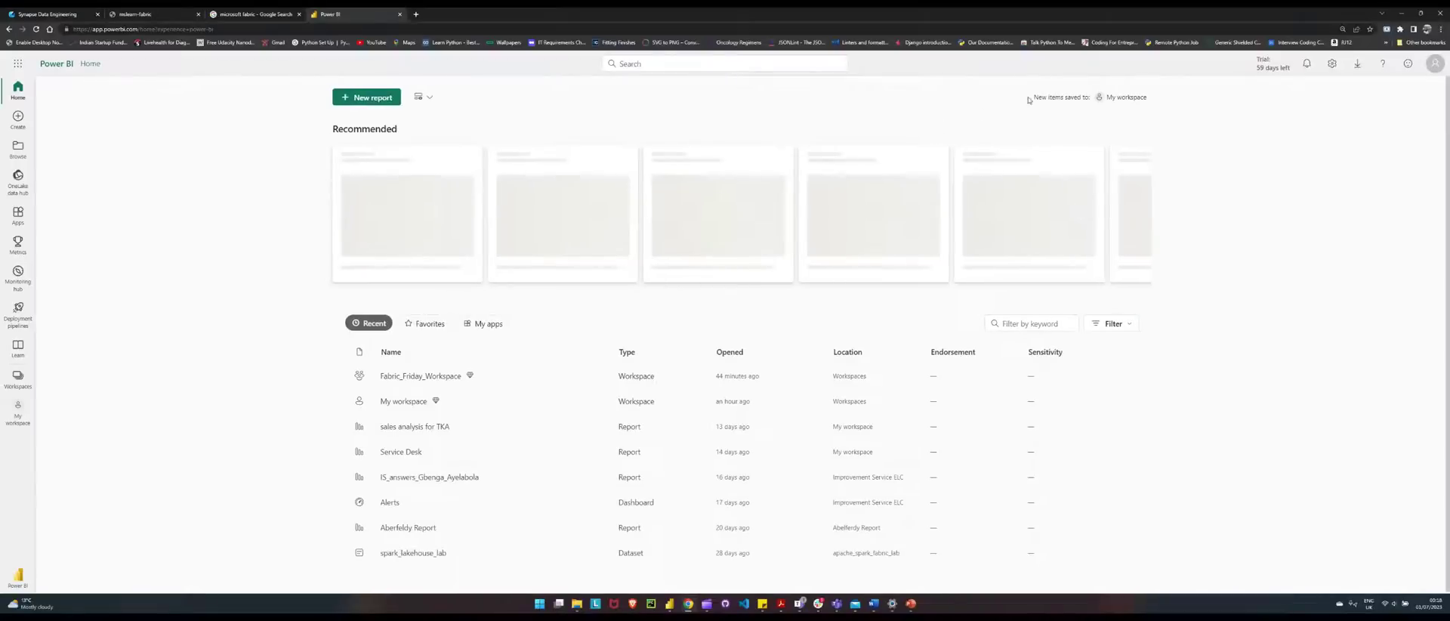
click(20, 373)
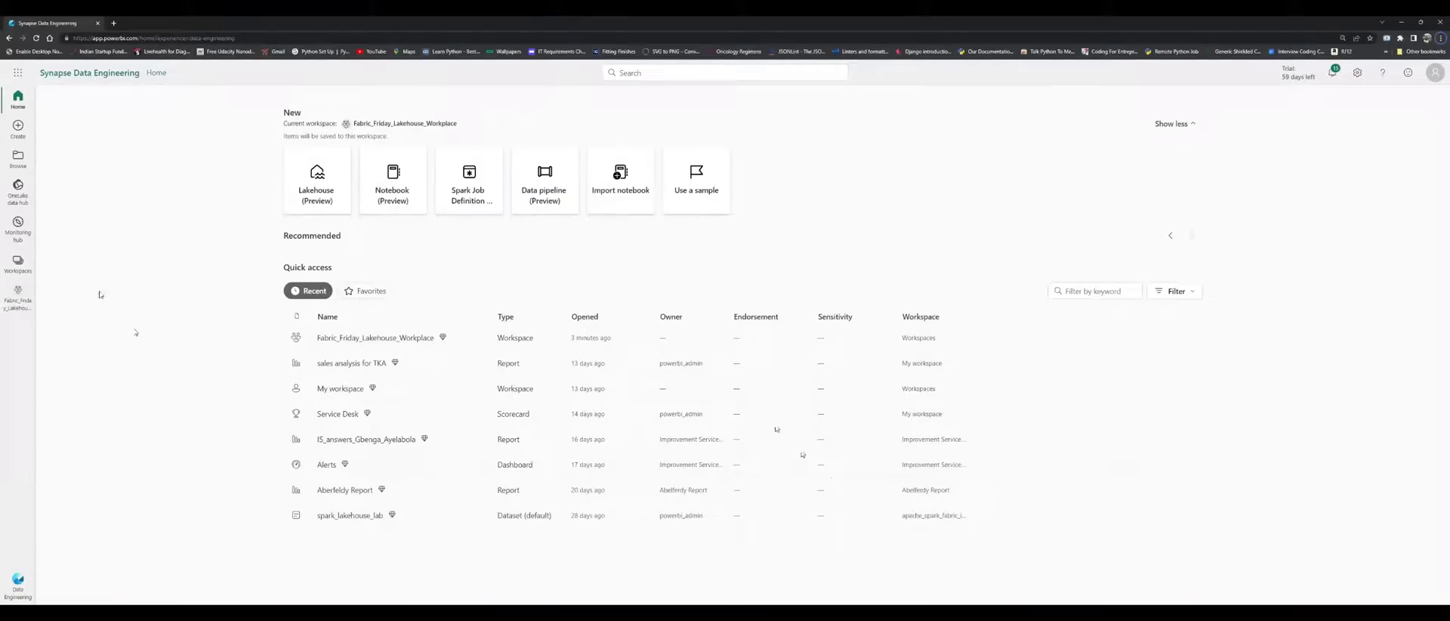
click(17, 262)
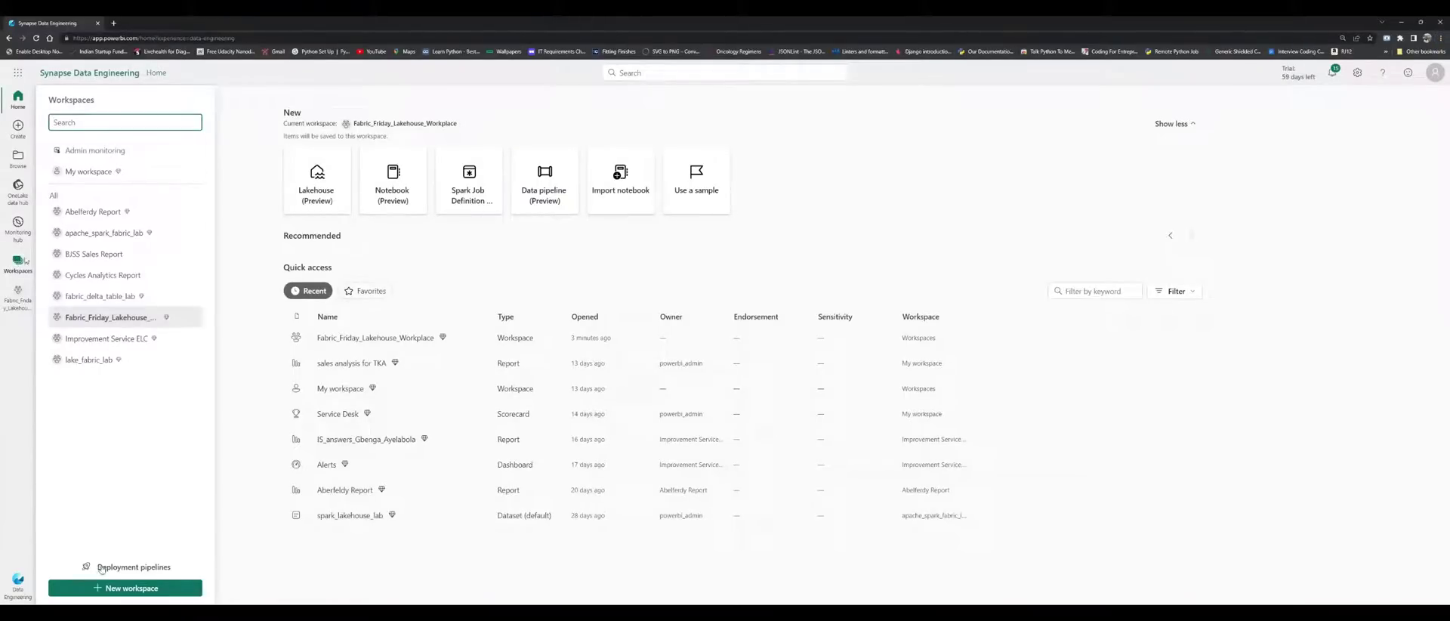
click(258, 149)
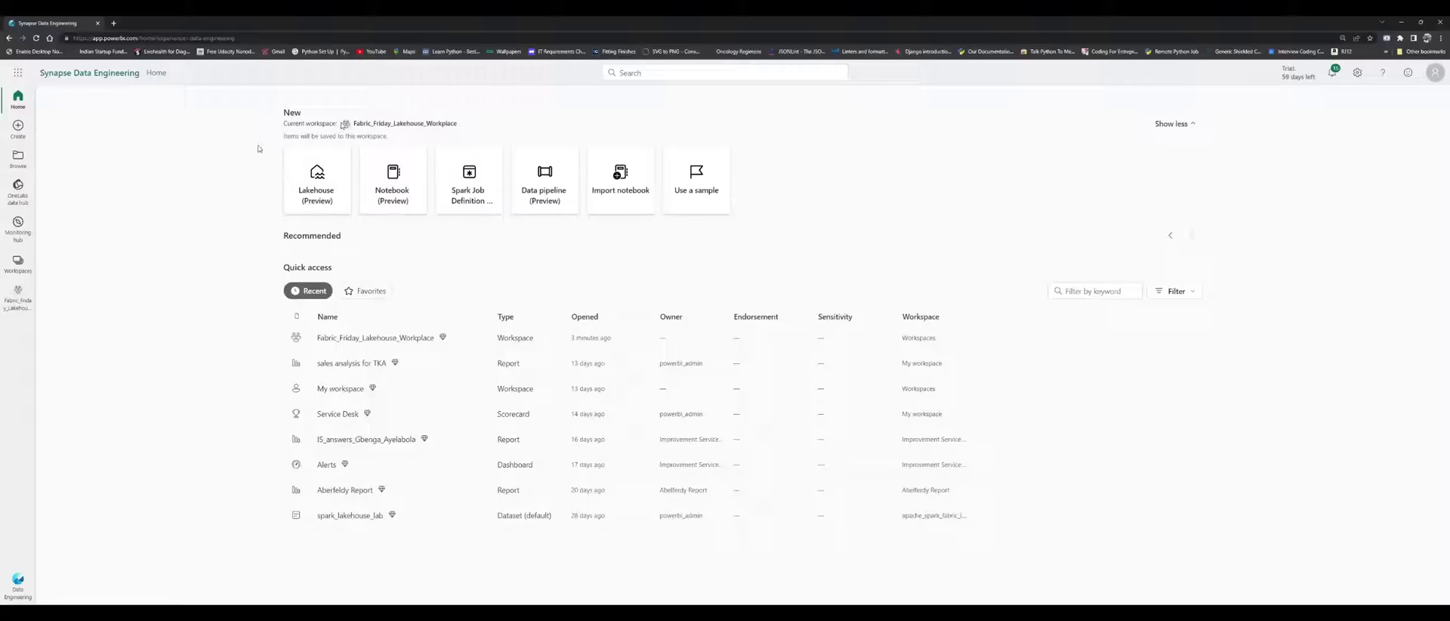
drag(353, 123, 467, 128)
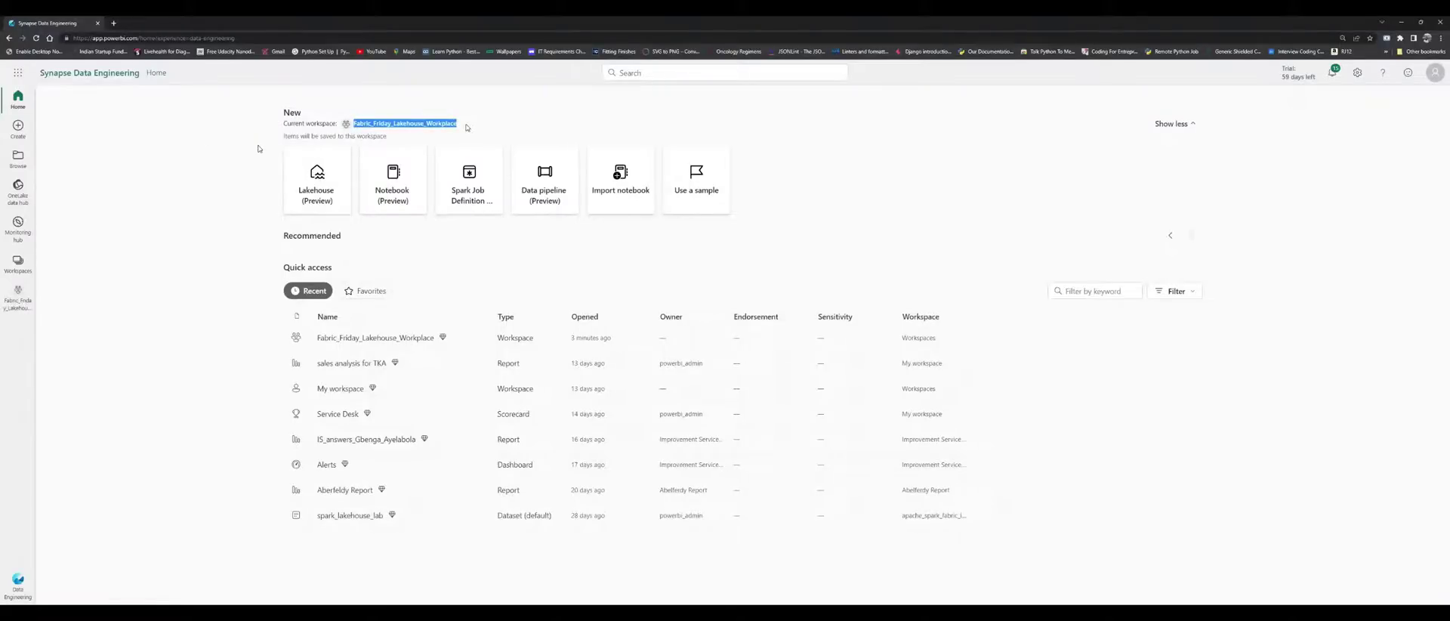
- Switch the experience to Power BI and back to Data Engineering
click(14, 579)
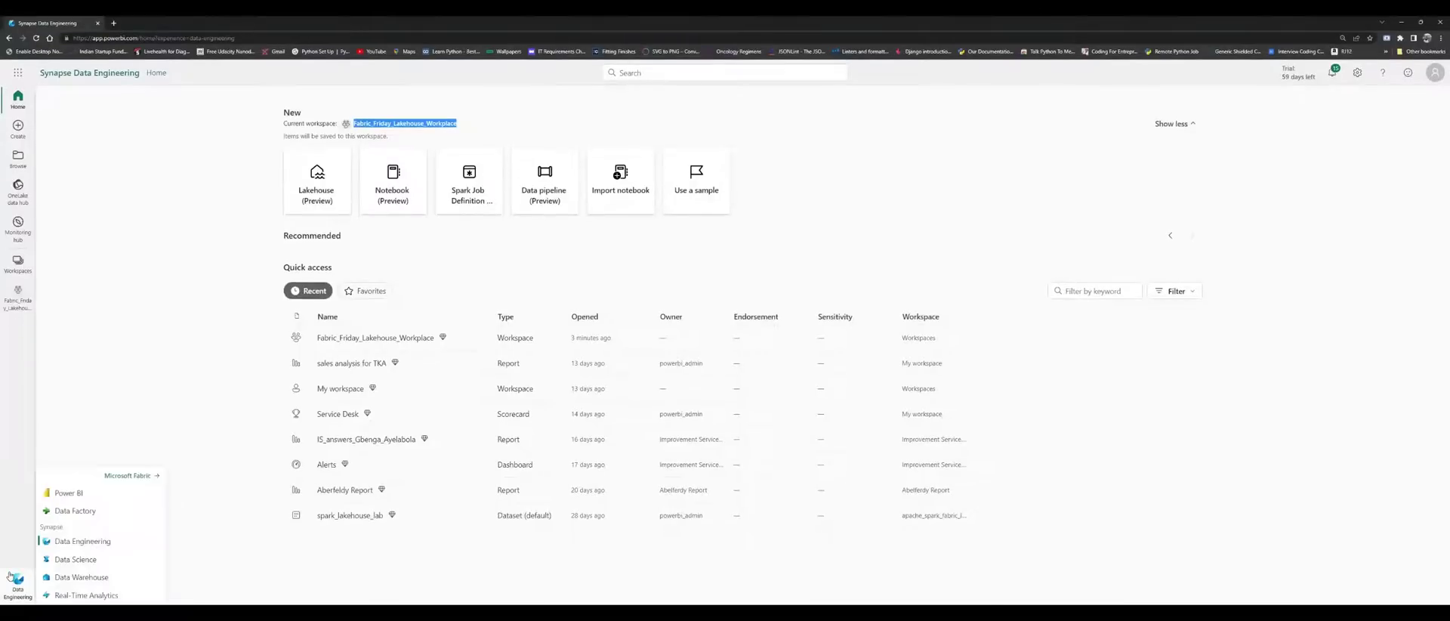
click(66, 493)
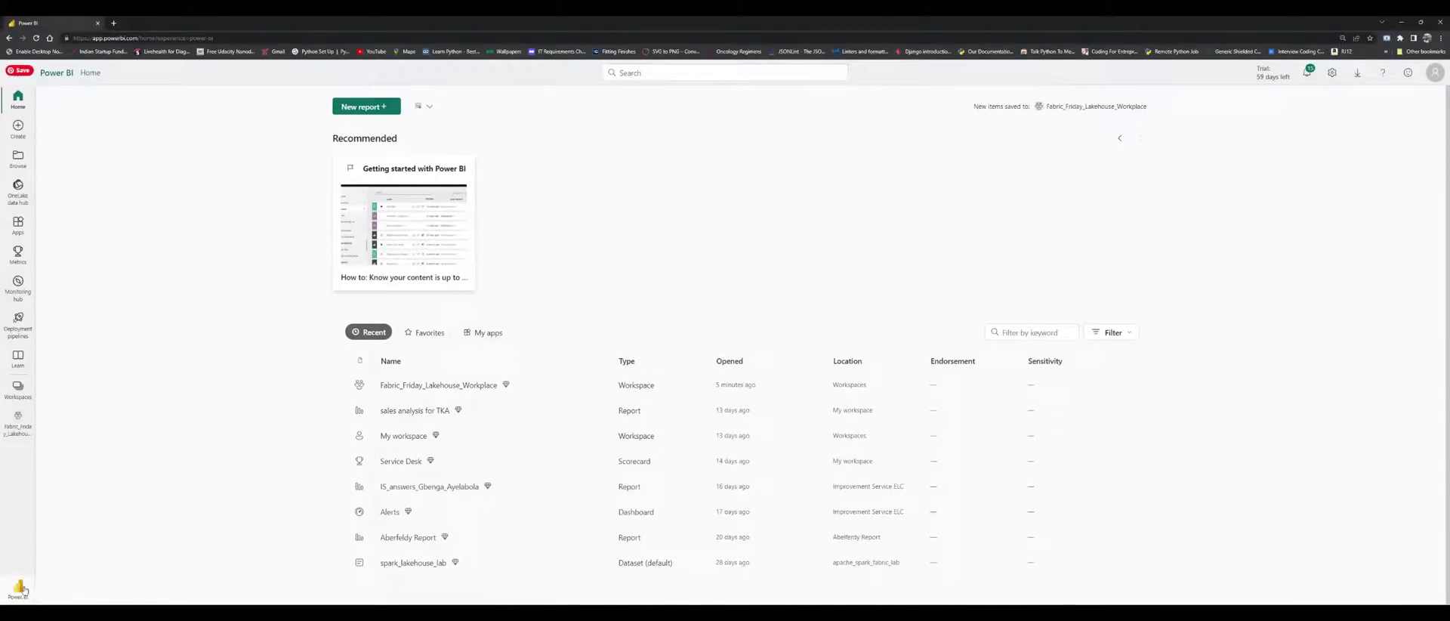
click(22, 588)
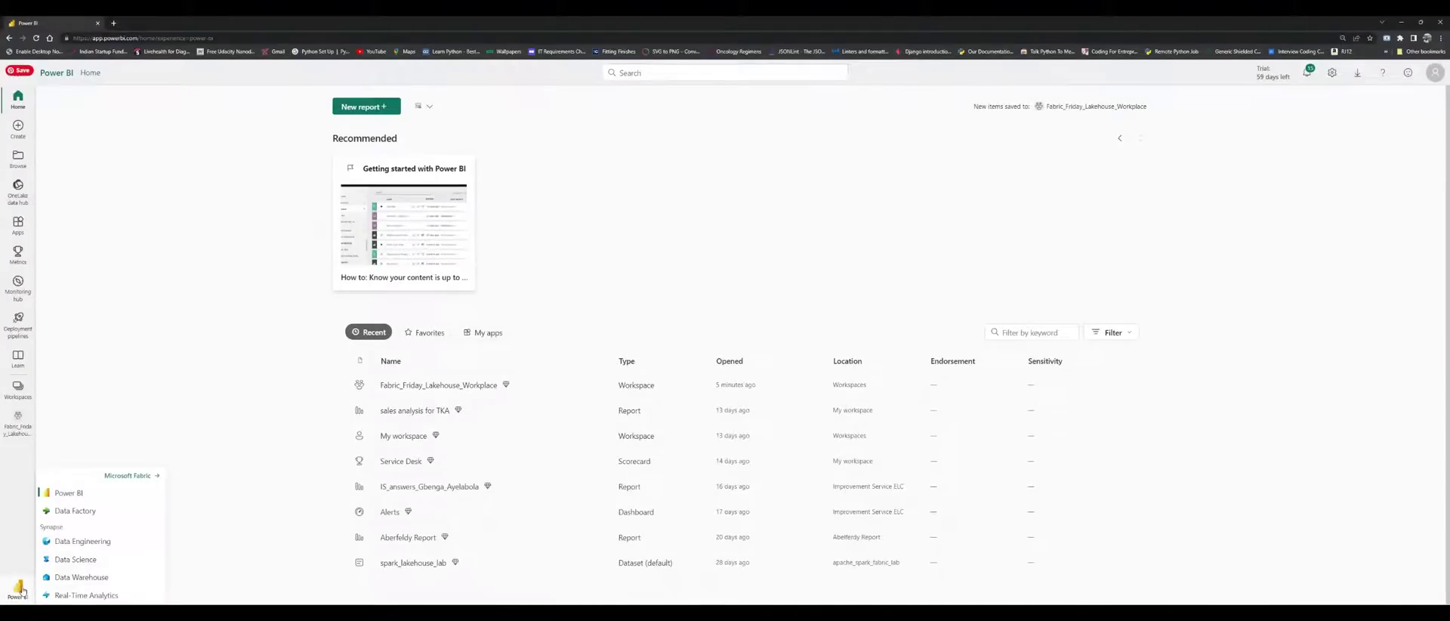
click(83, 542)
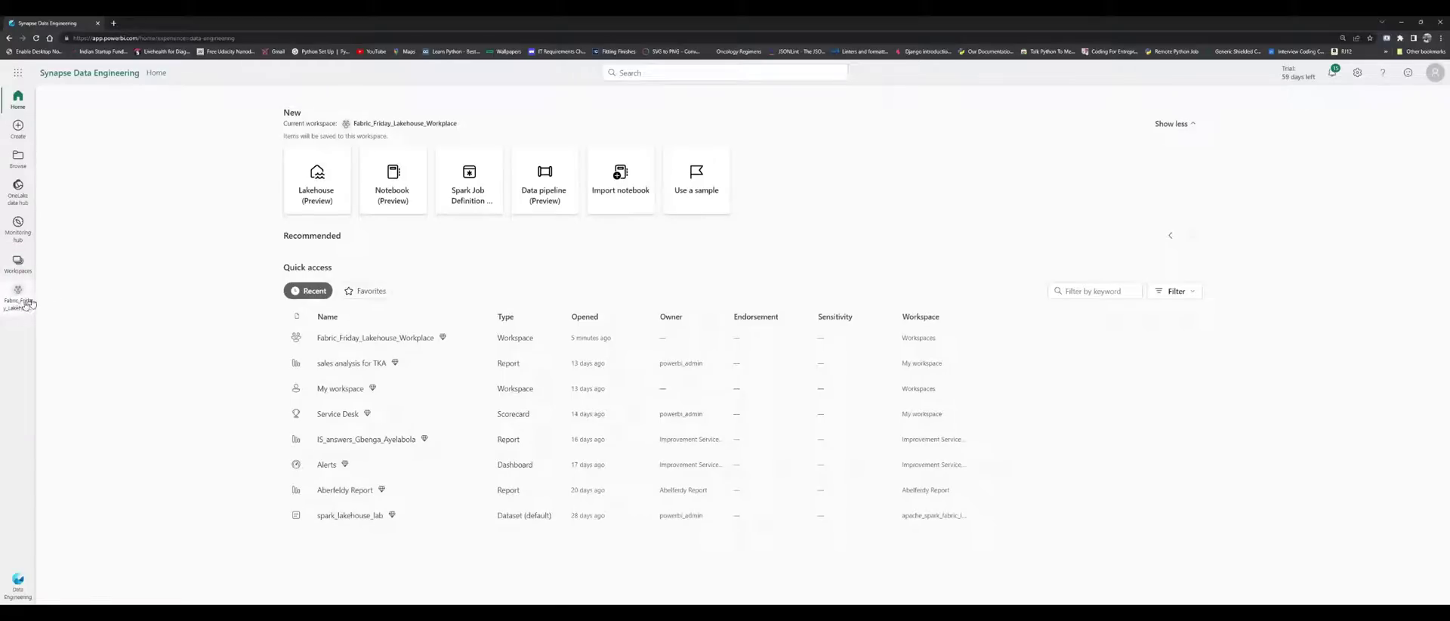
- Create a new lakehouse named Fabric_Friday_1st_Lakehouse in the current workspace
click(290, 190)
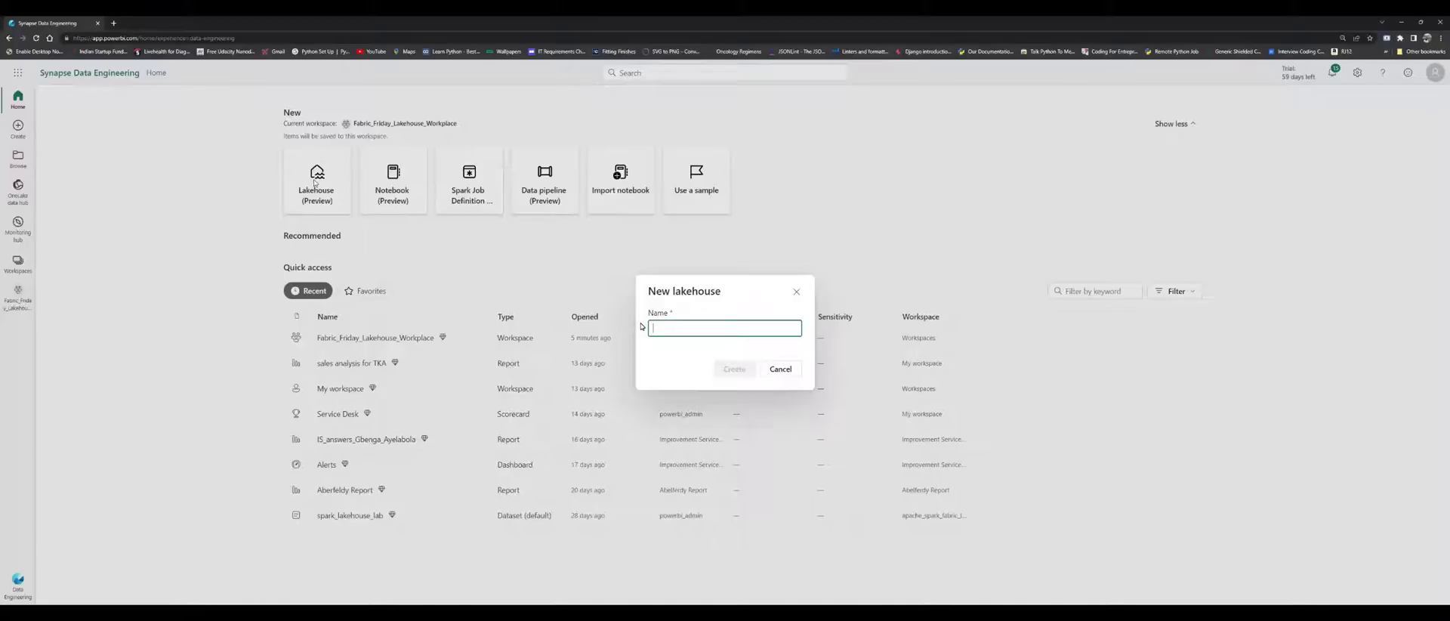
text(F)
key(BackSpace)
text(Fabl)
text(ic_Fabr)
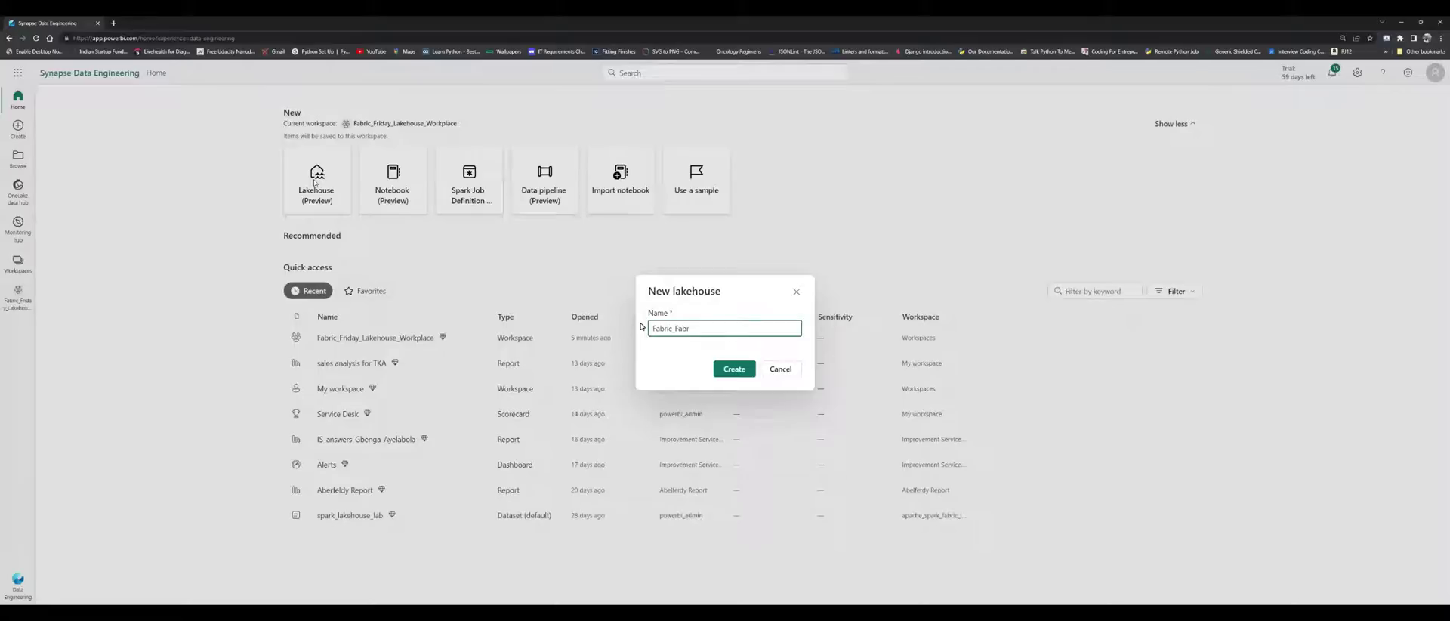
key(BackSpace)
key(BackSpace)
text(riday_1st_Lakehouse)
key(Return)
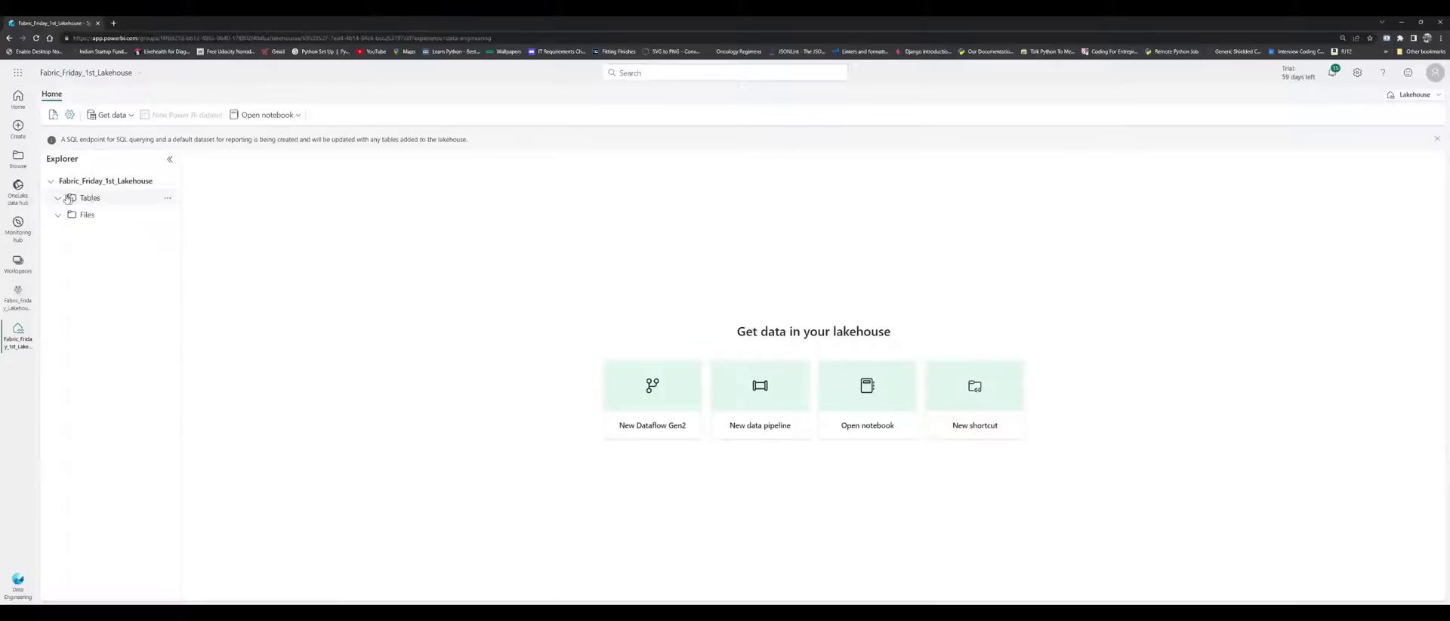
- Upload Sample - Superstore.csv to the lakehouse's Files folder and reload the page
click(59, 198)
click(58, 215)
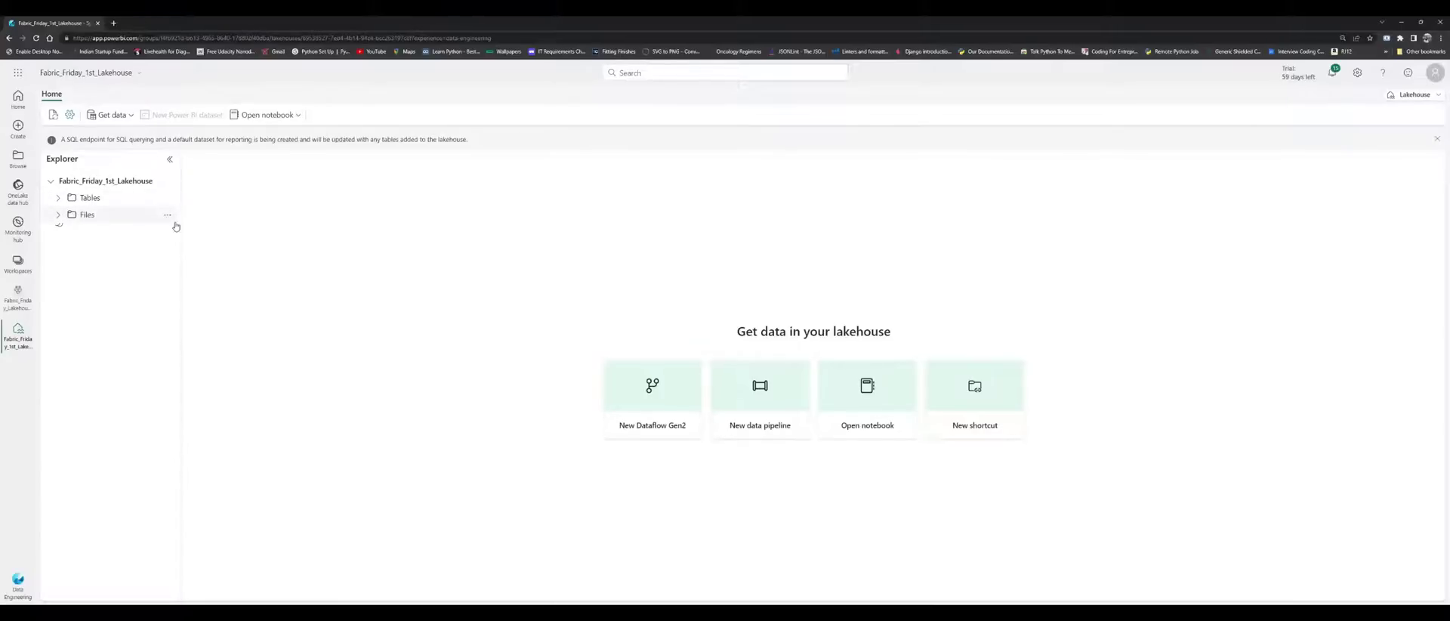
click(168, 216)
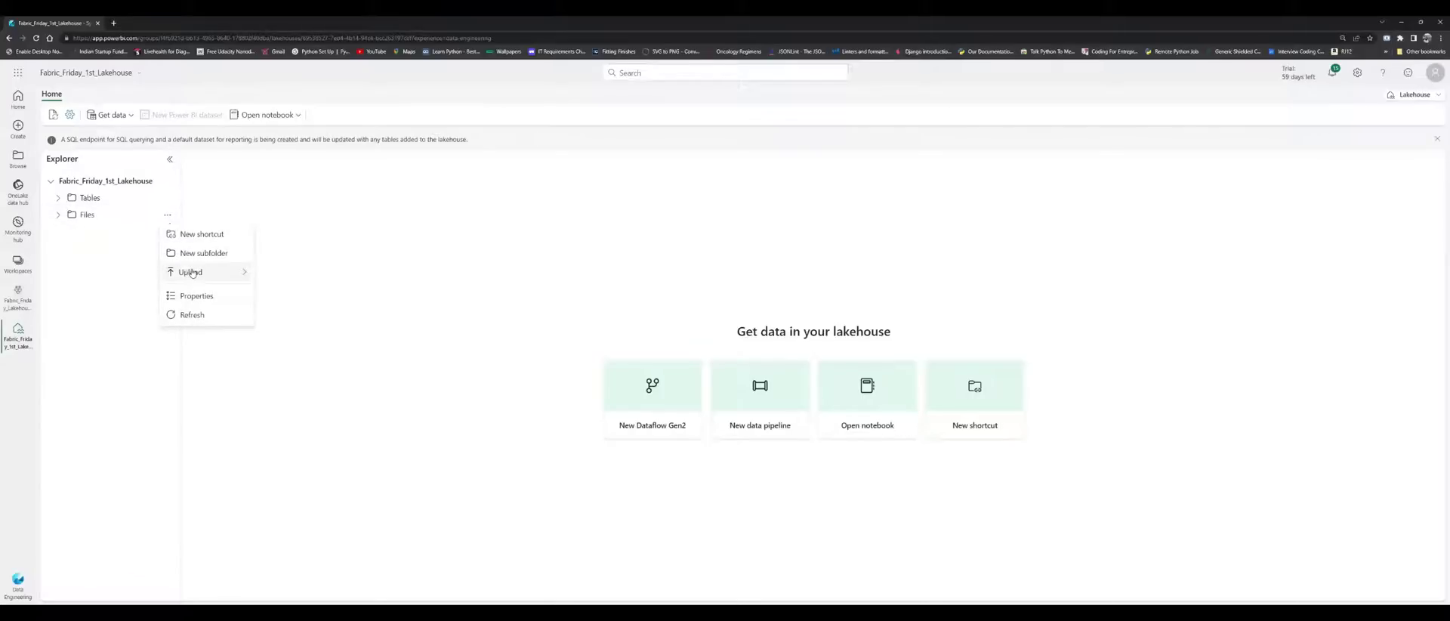
mouse_move(188, 272)
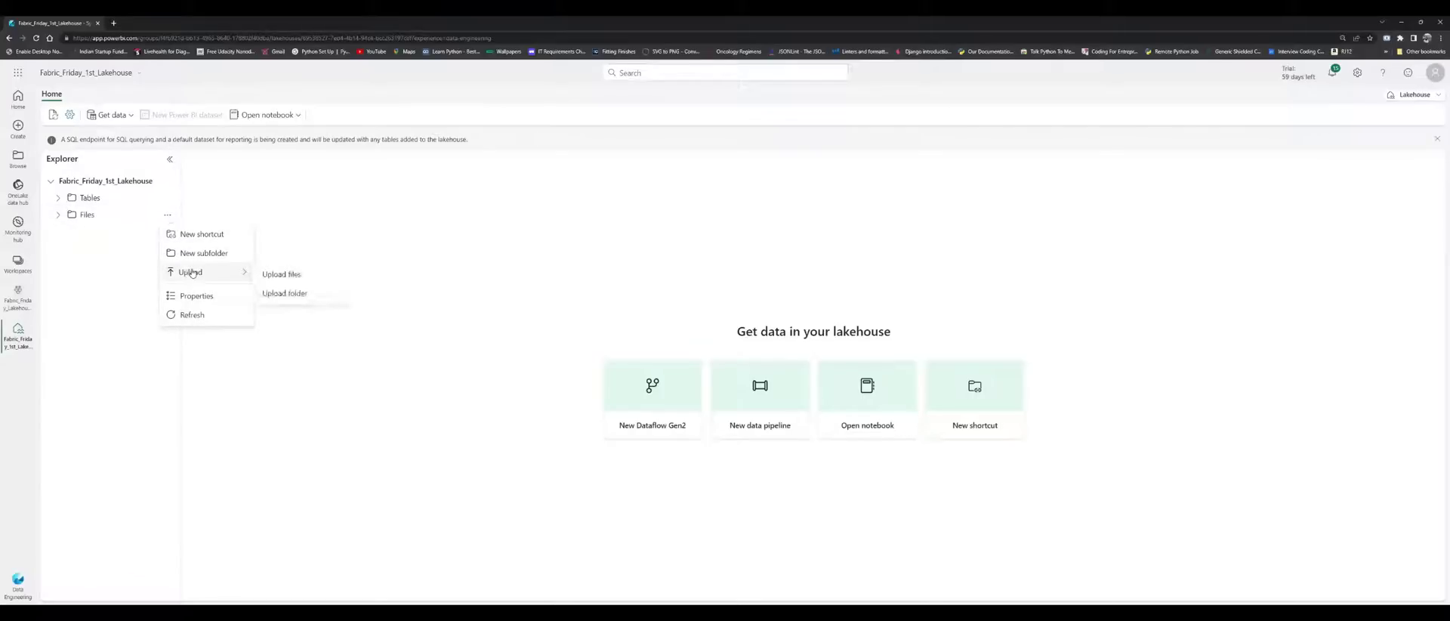
click(291, 274)
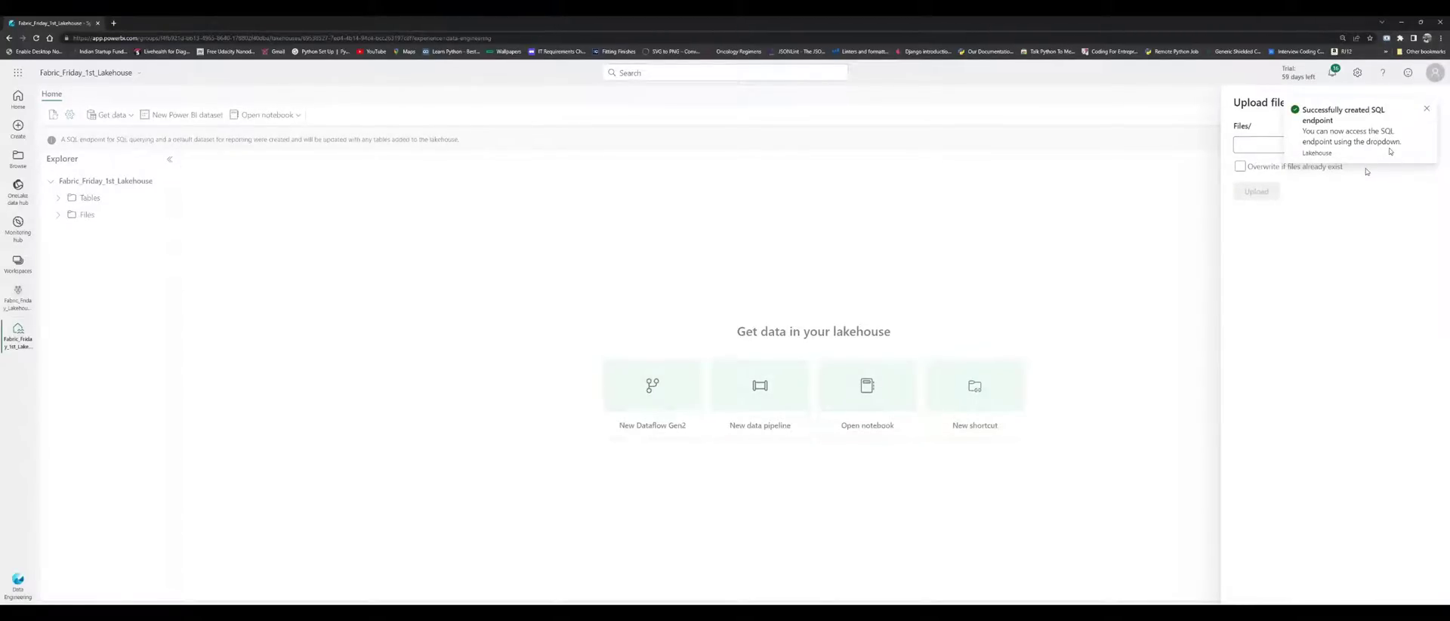
click(1426, 108)
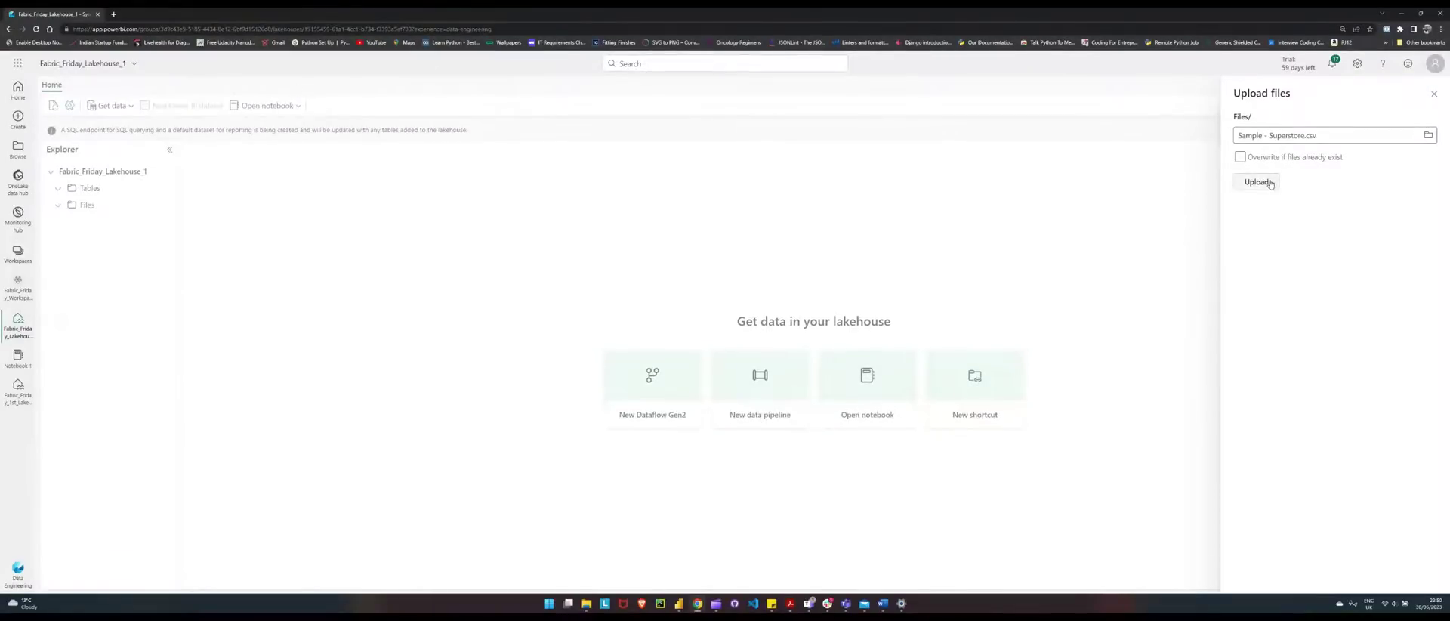
click(1256, 181)
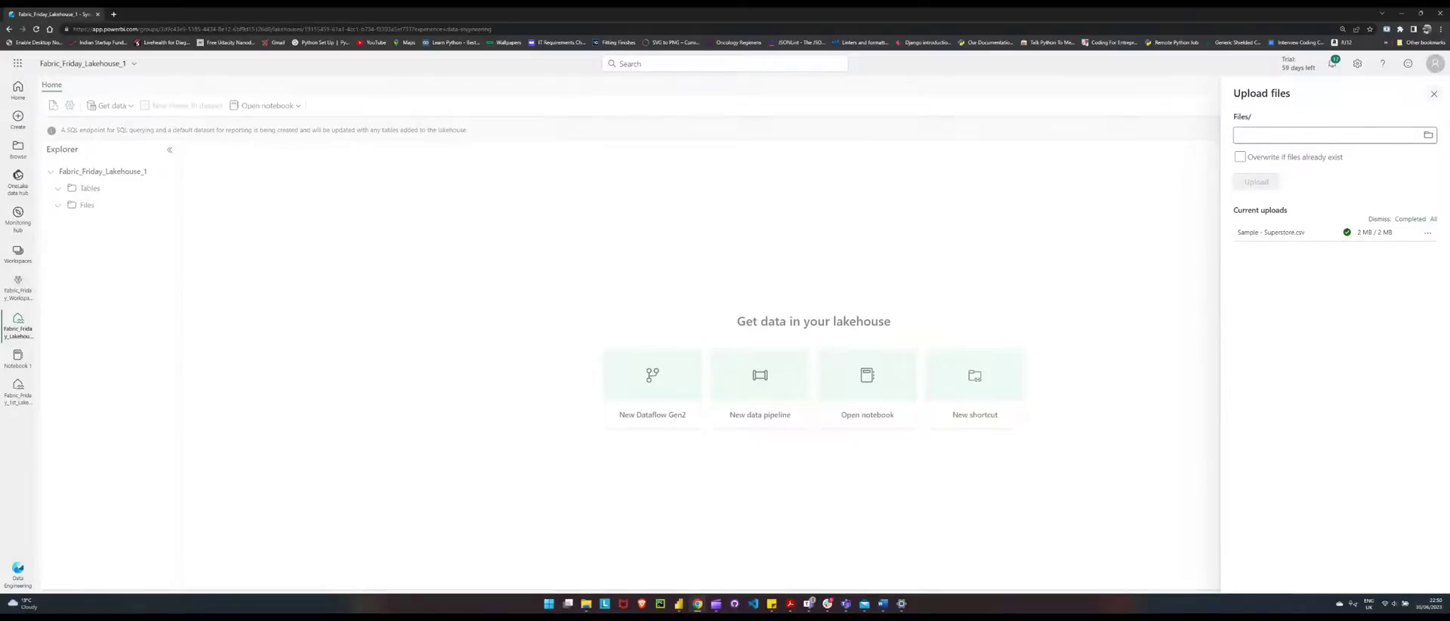
click(1433, 94)
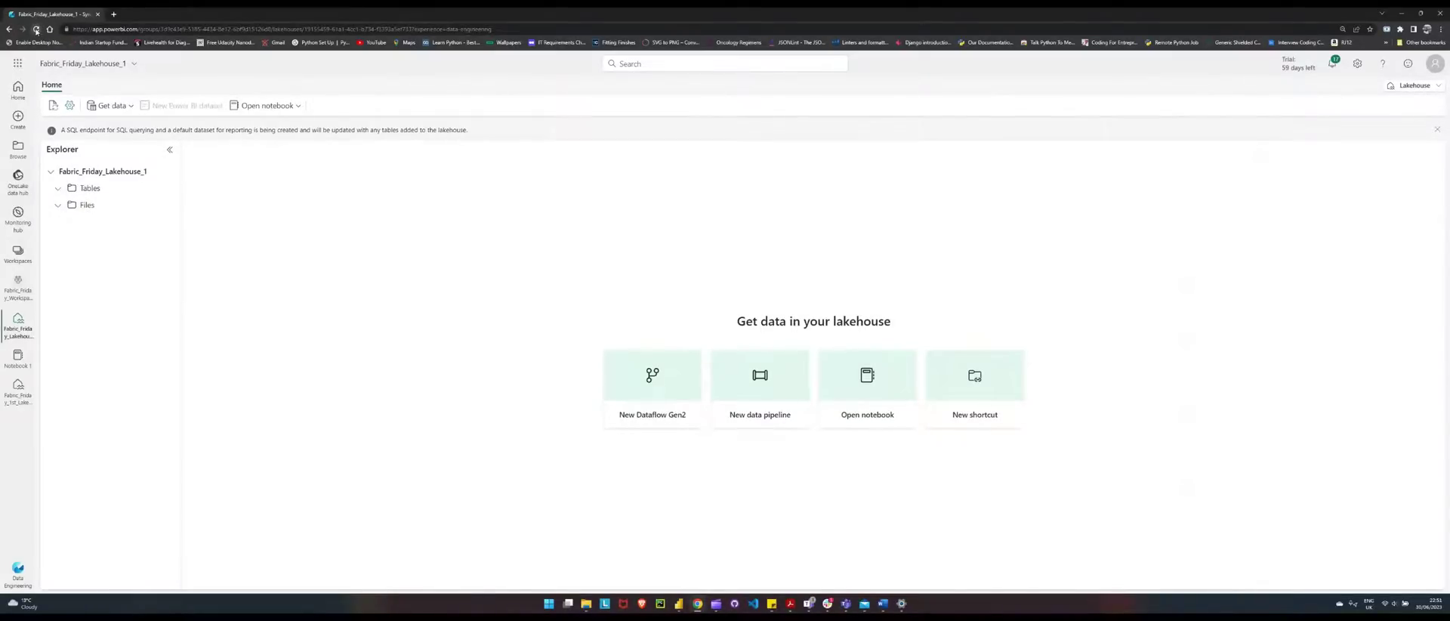
click(36, 30)
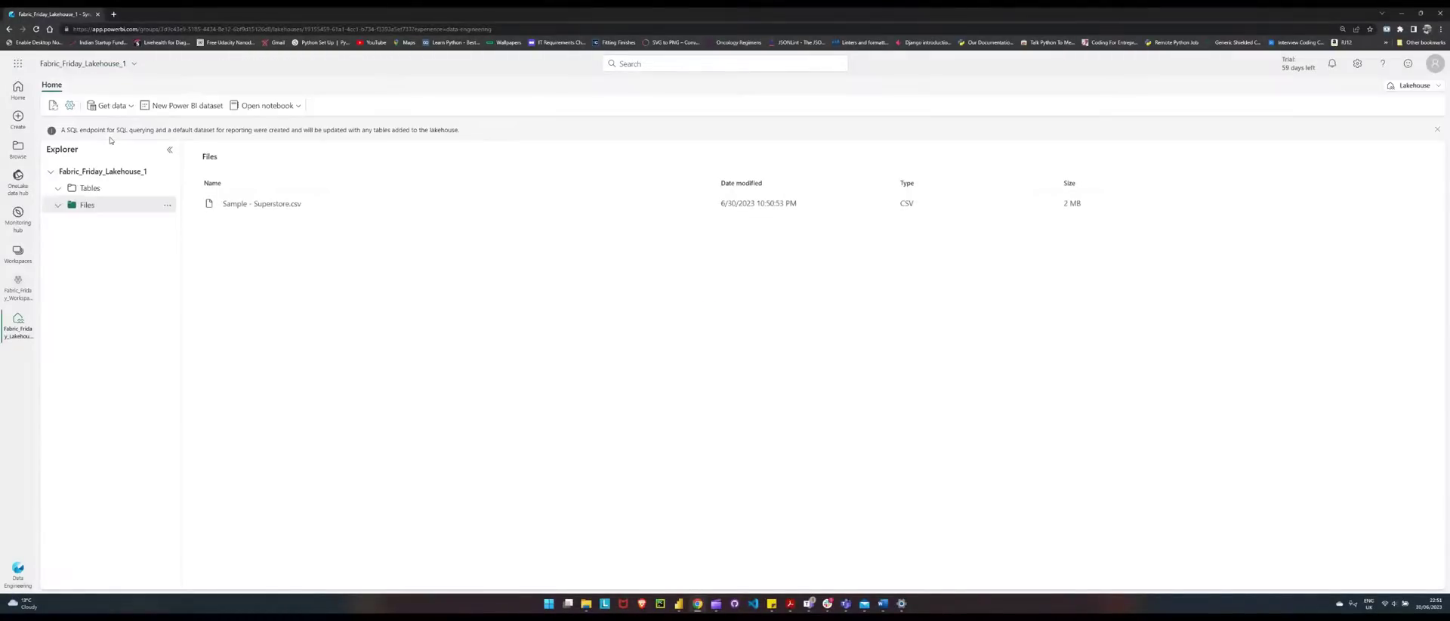
- Try to load Sample - Superstore.csv from the Files folder into the lakehouse's tables
click(166, 206)
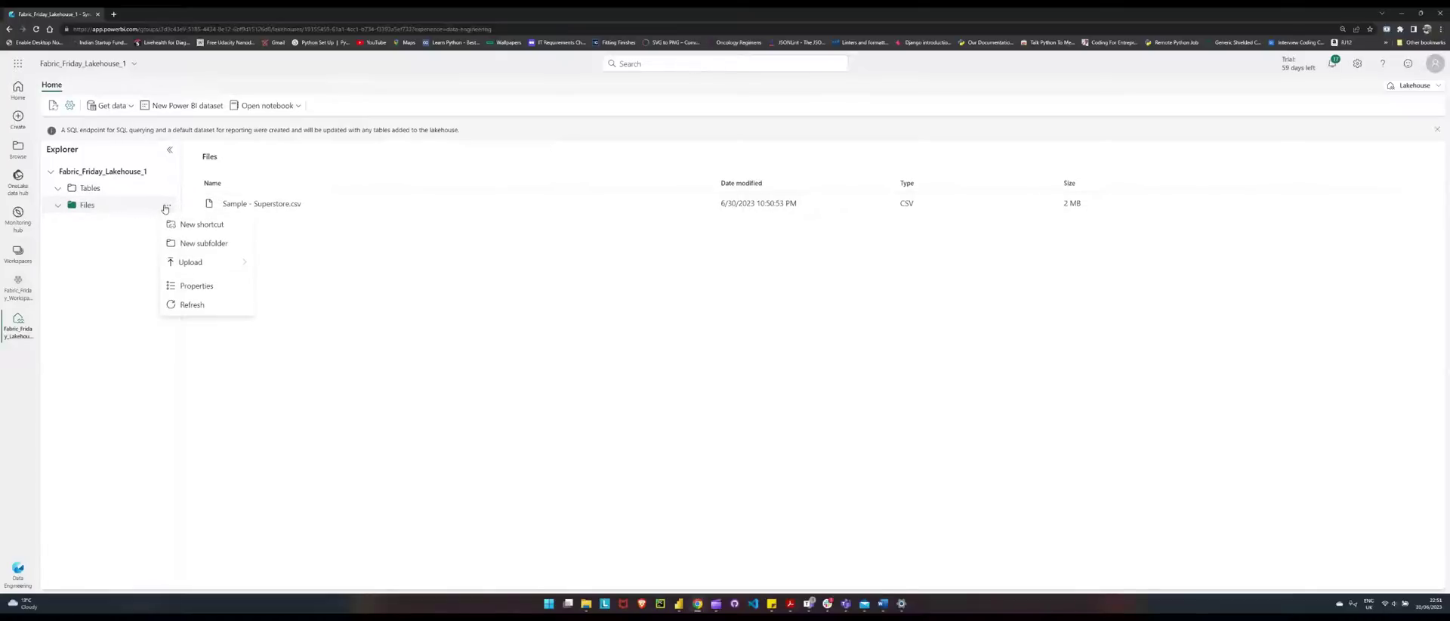
click(58, 205)
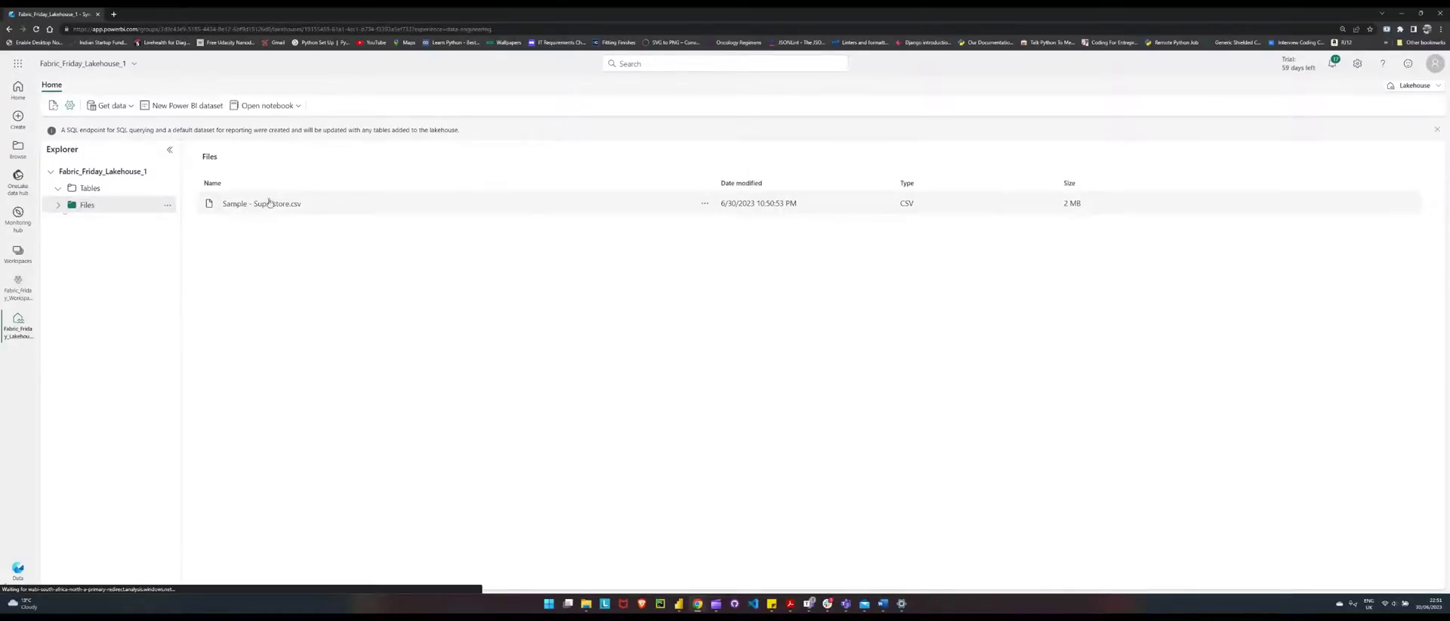
click(703, 204)
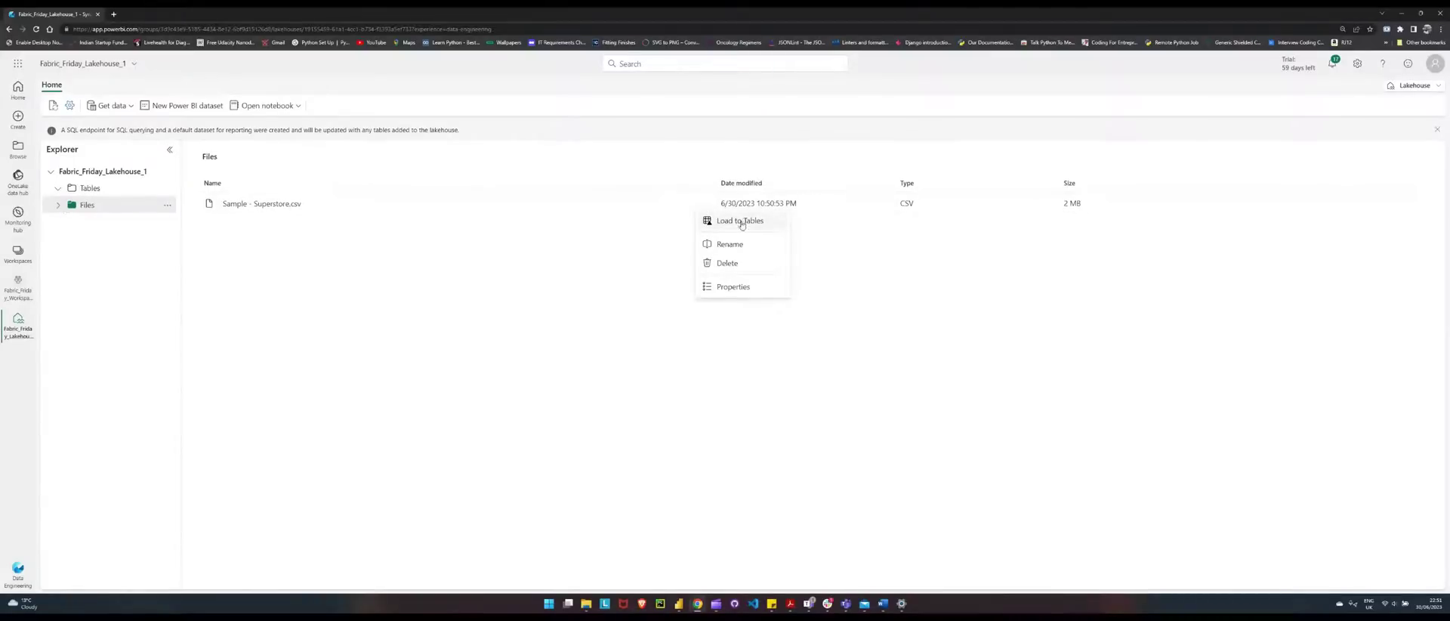
click(737, 222)
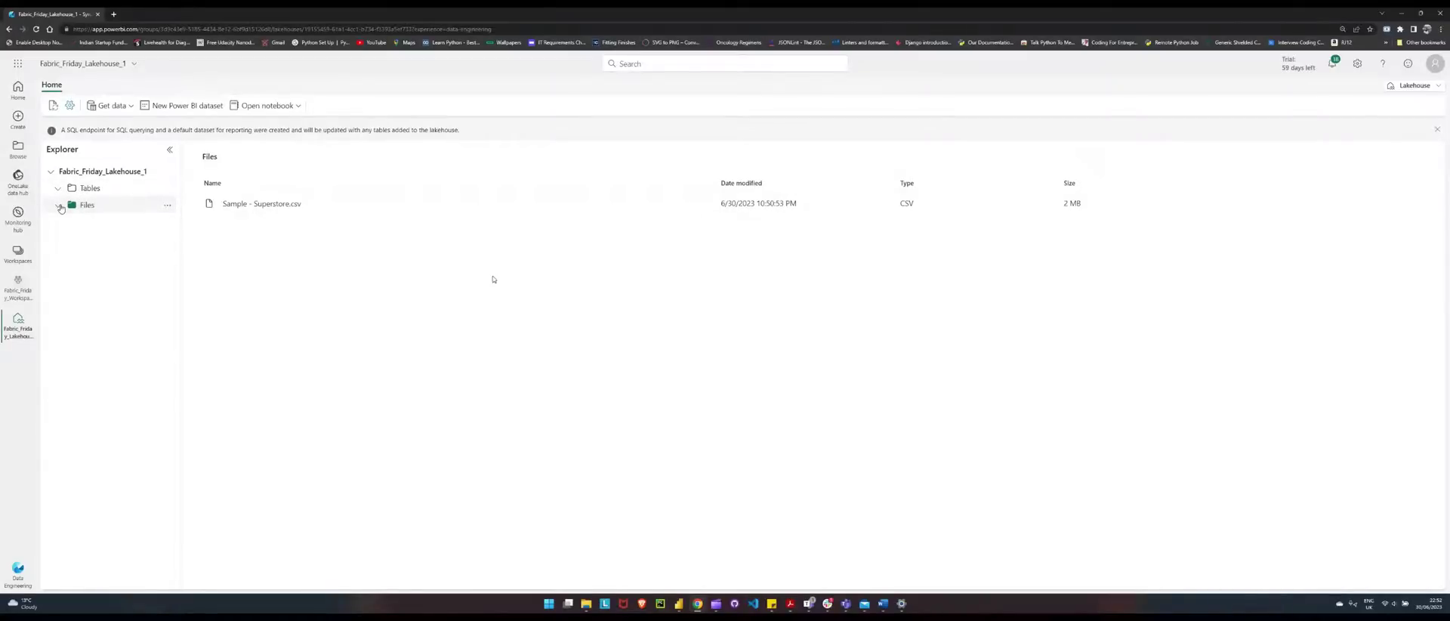
- Create a new notebook from the lakehouse and load Sample - Superstore.csv into it with Pandas
click(291, 107)
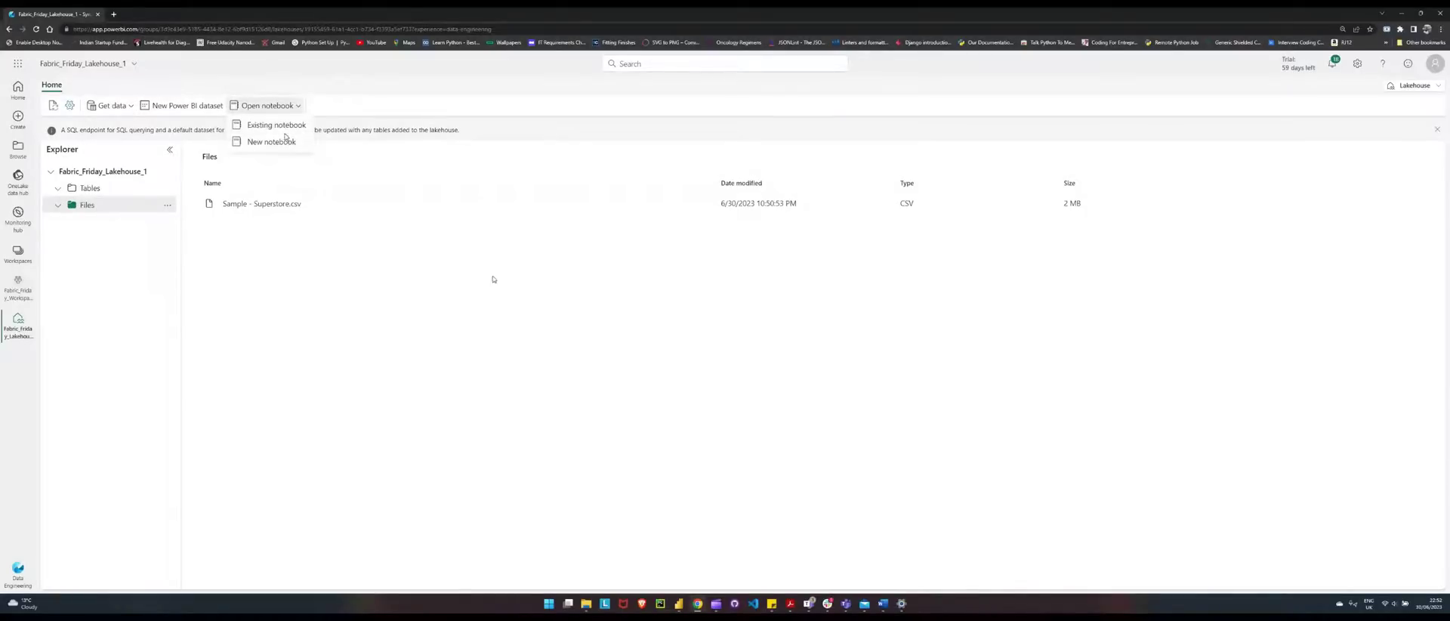
click(272, 142)
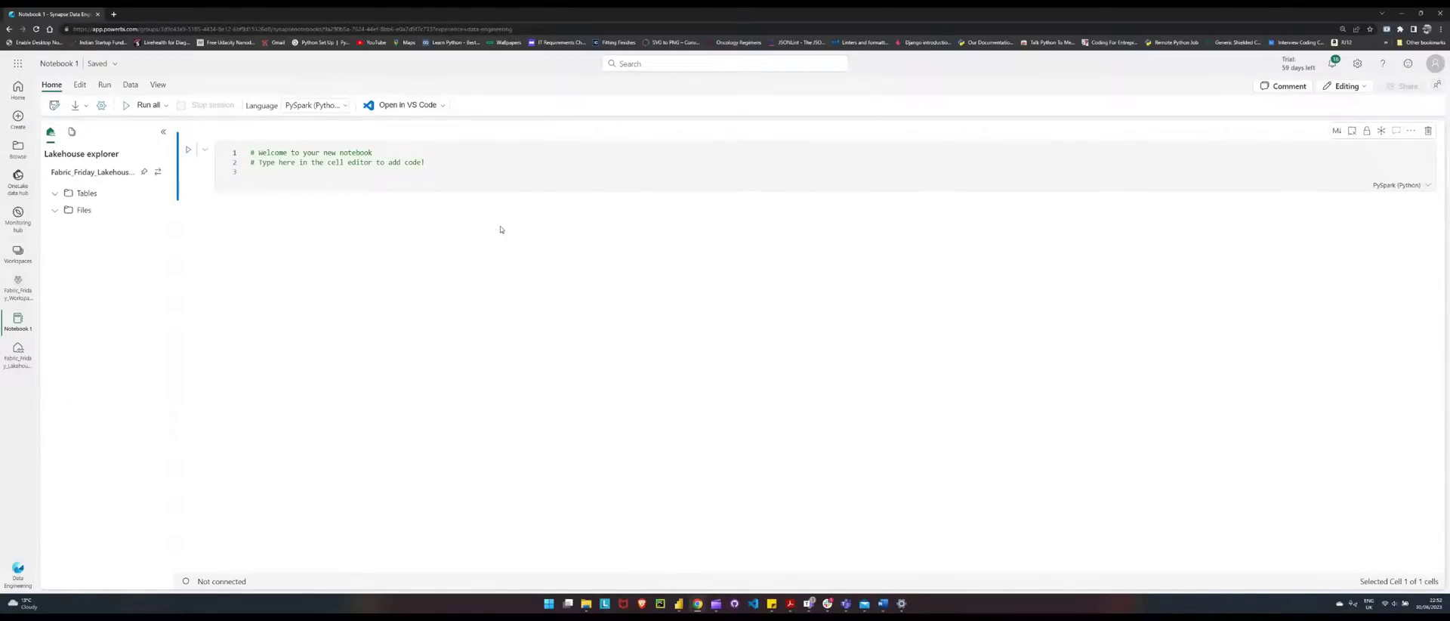
click(54, 214)
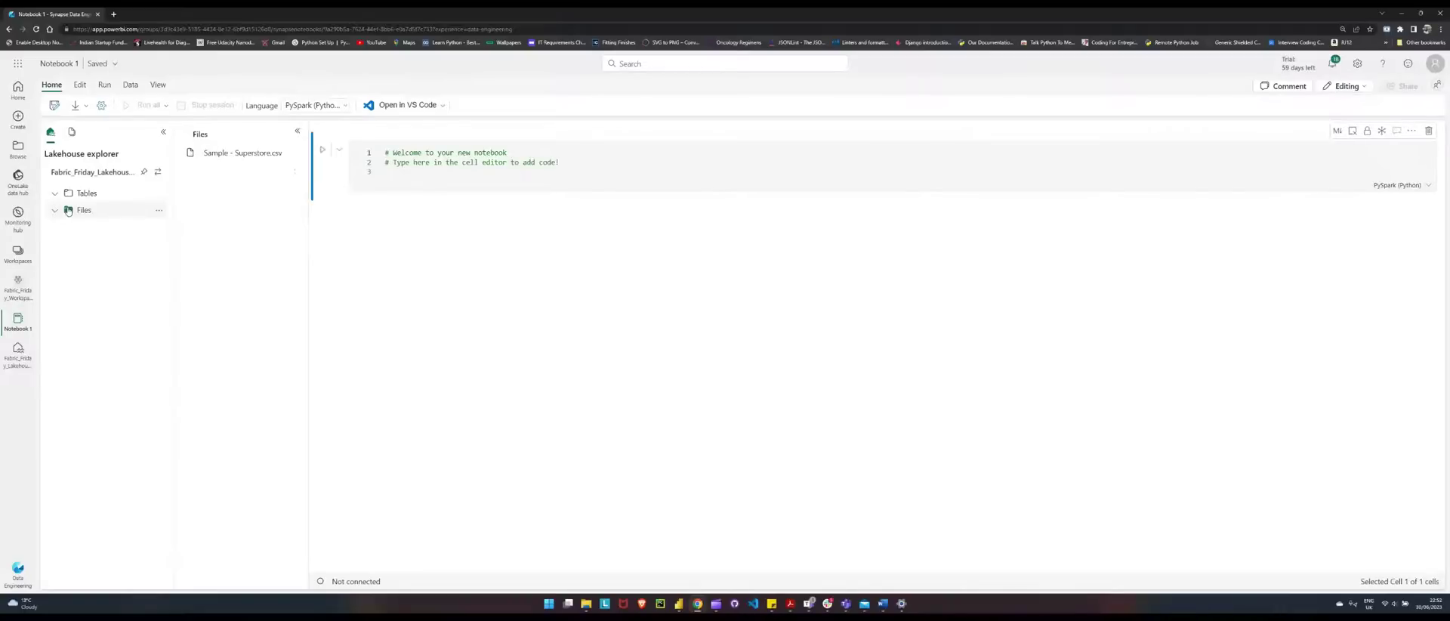
click(293, 154)
mouse_move(340, 169)
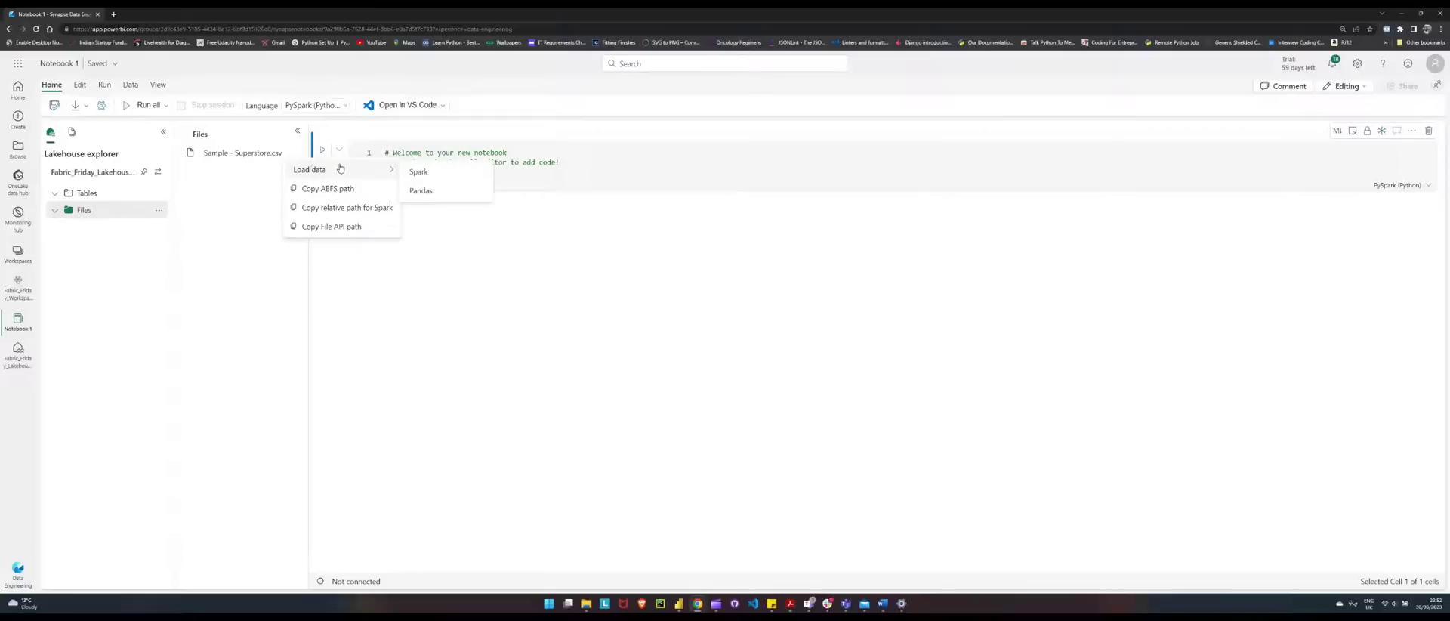
click(448, 190)
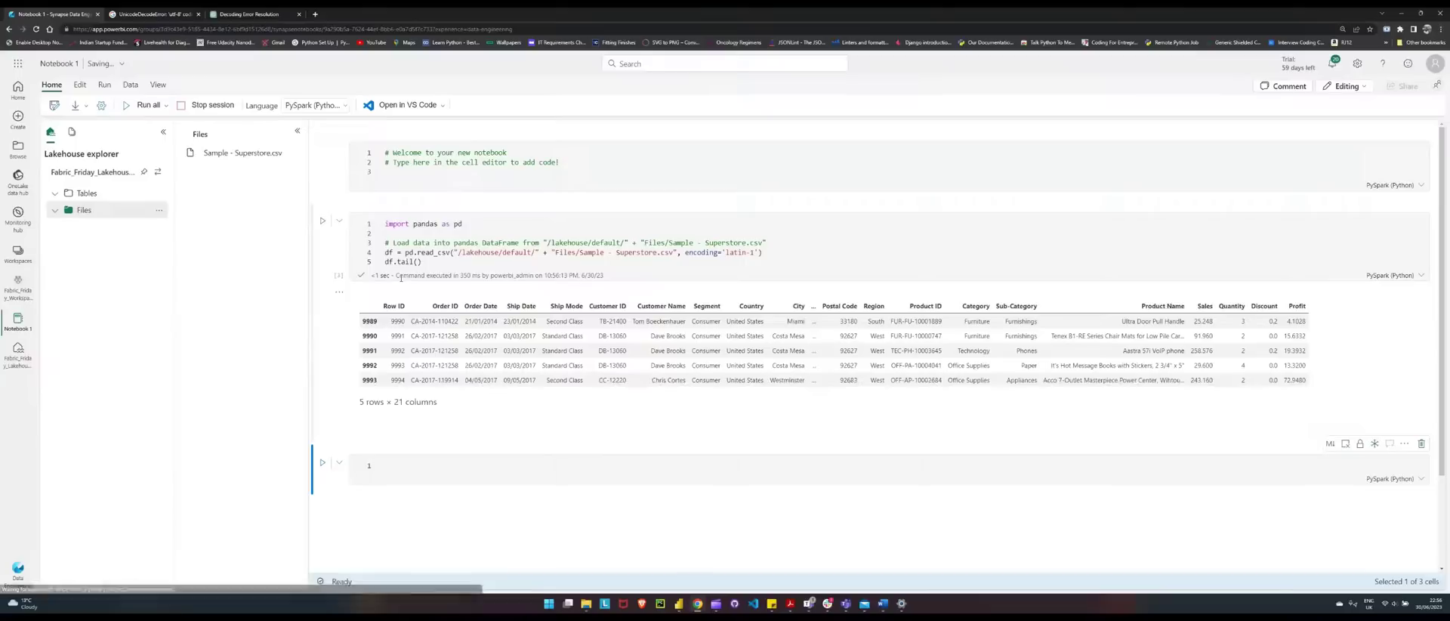
- Replace tail with head on the last line of the pandas cell and run the cell
double_click(405, 261)
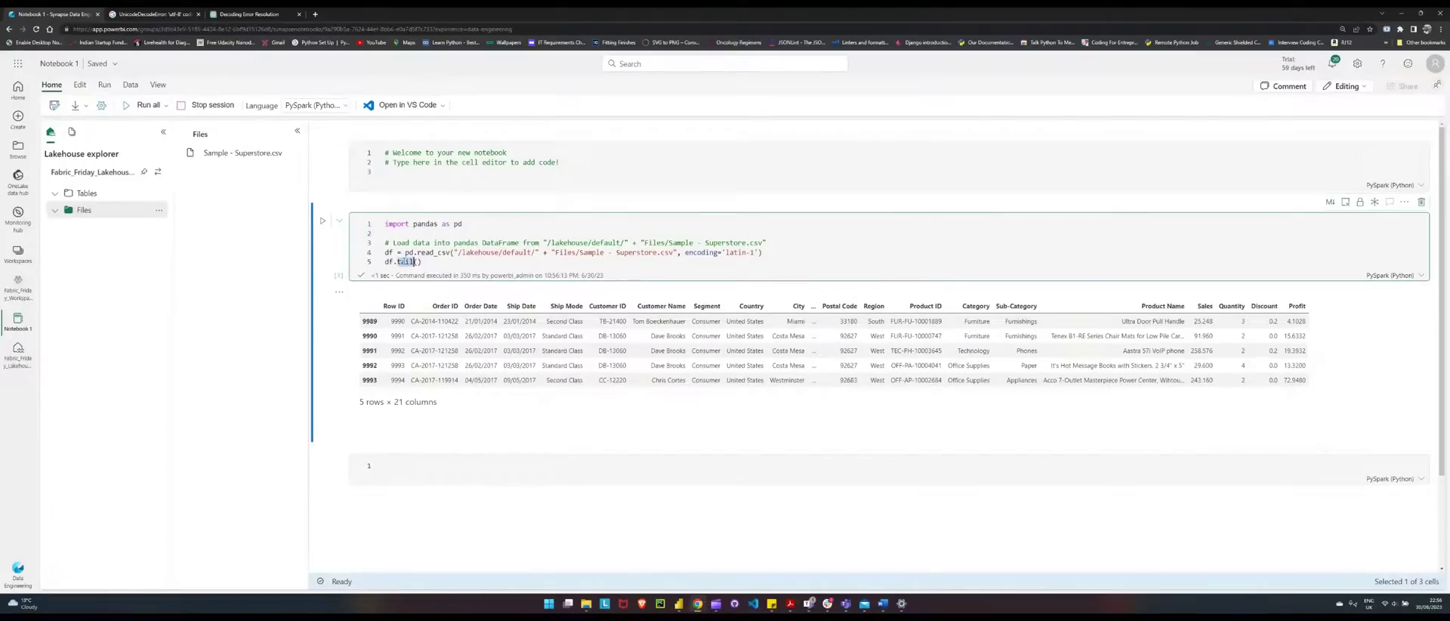
text(head)
key(shift+Return)
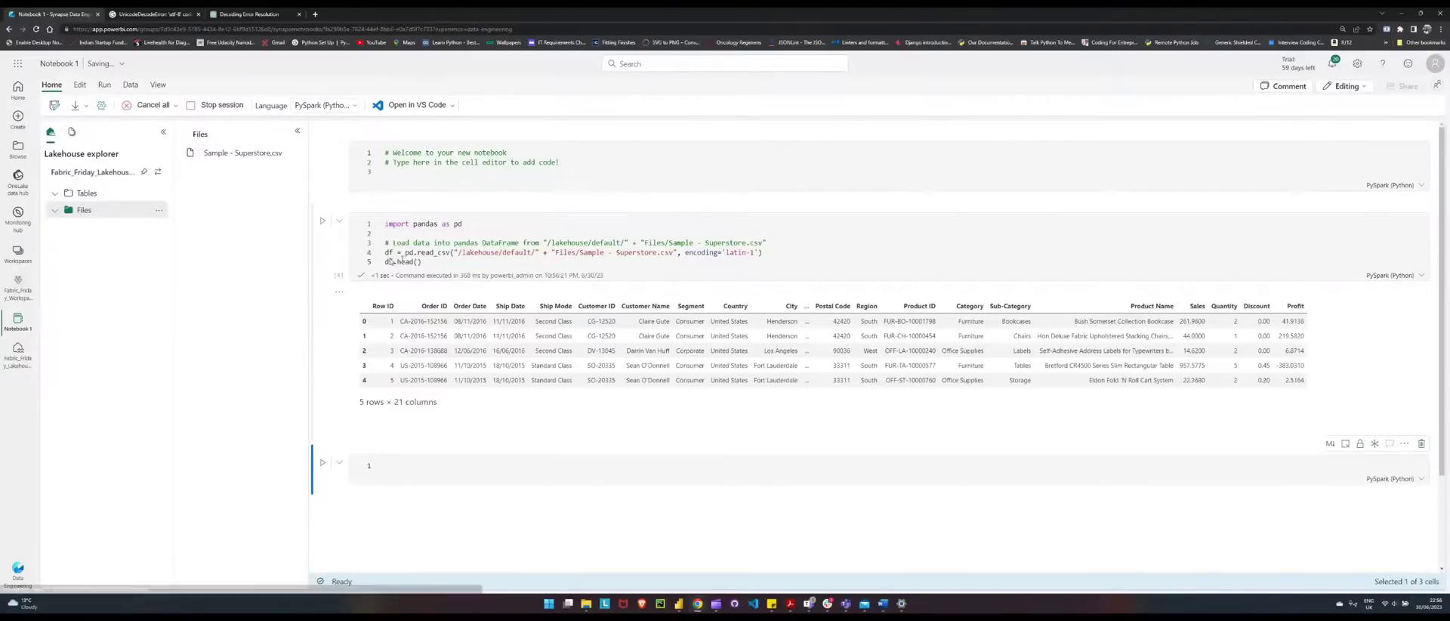
- Set the head call to 20 rows, rerun the cell and review the resulting table
click(418, 262)
text(20)
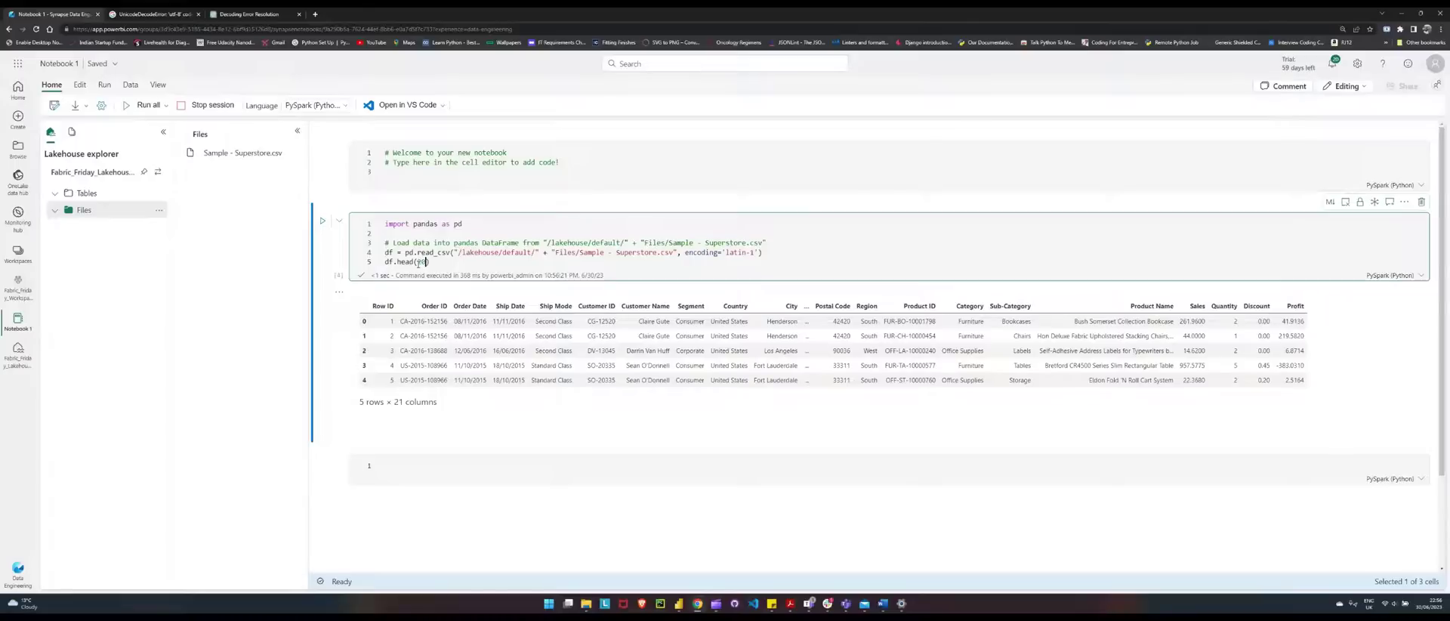
key(shift+Return)
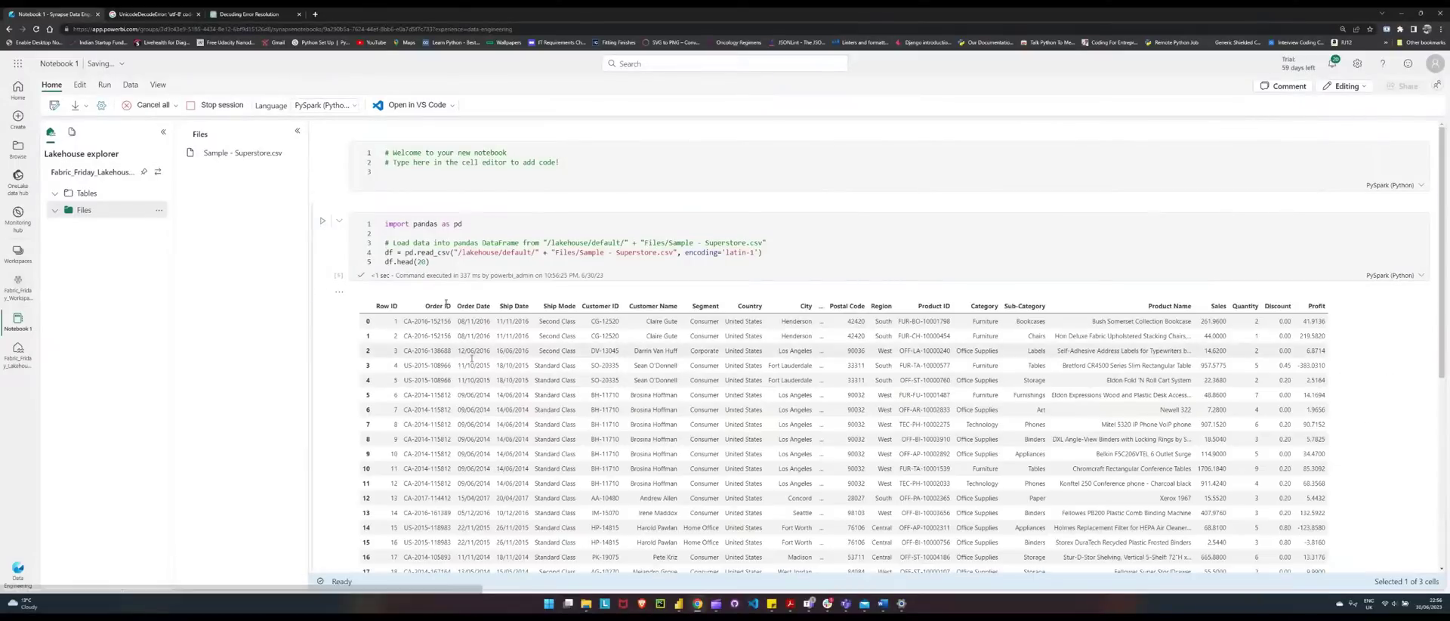
scroll(453, 302, down, 4)
scroll(470, 318, up, 4)
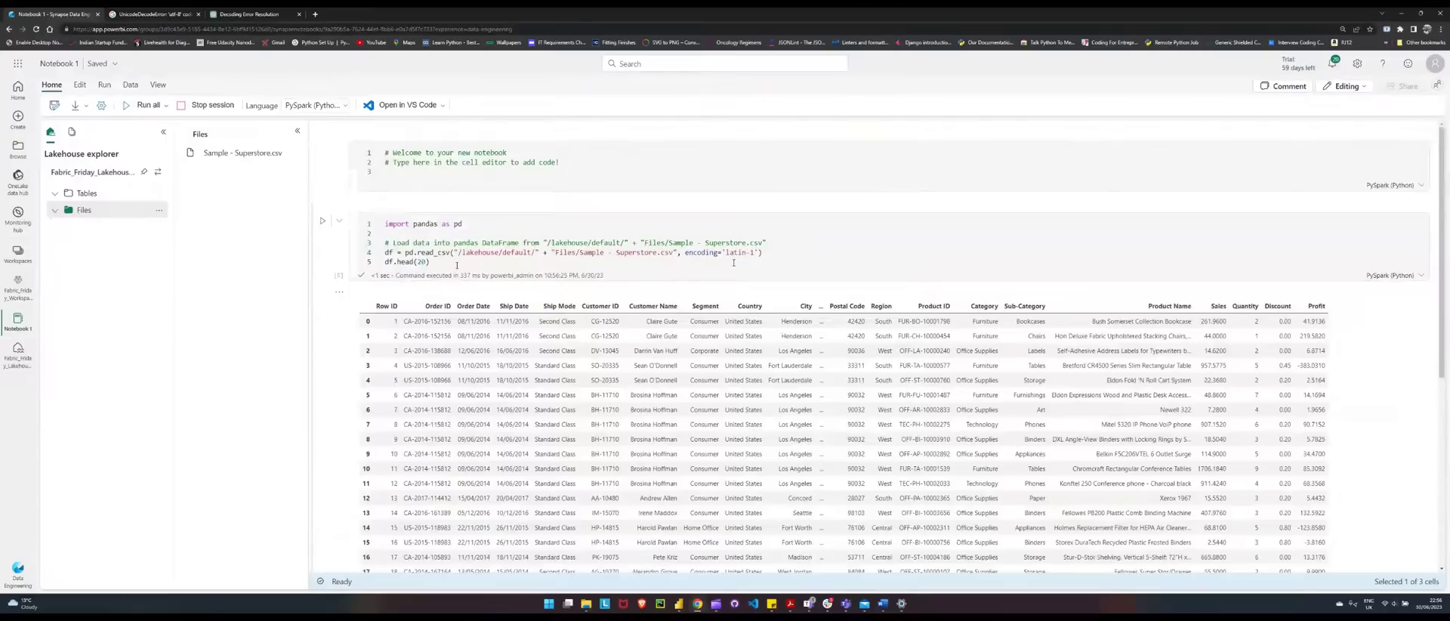
scroll(457, 265, down, 1)
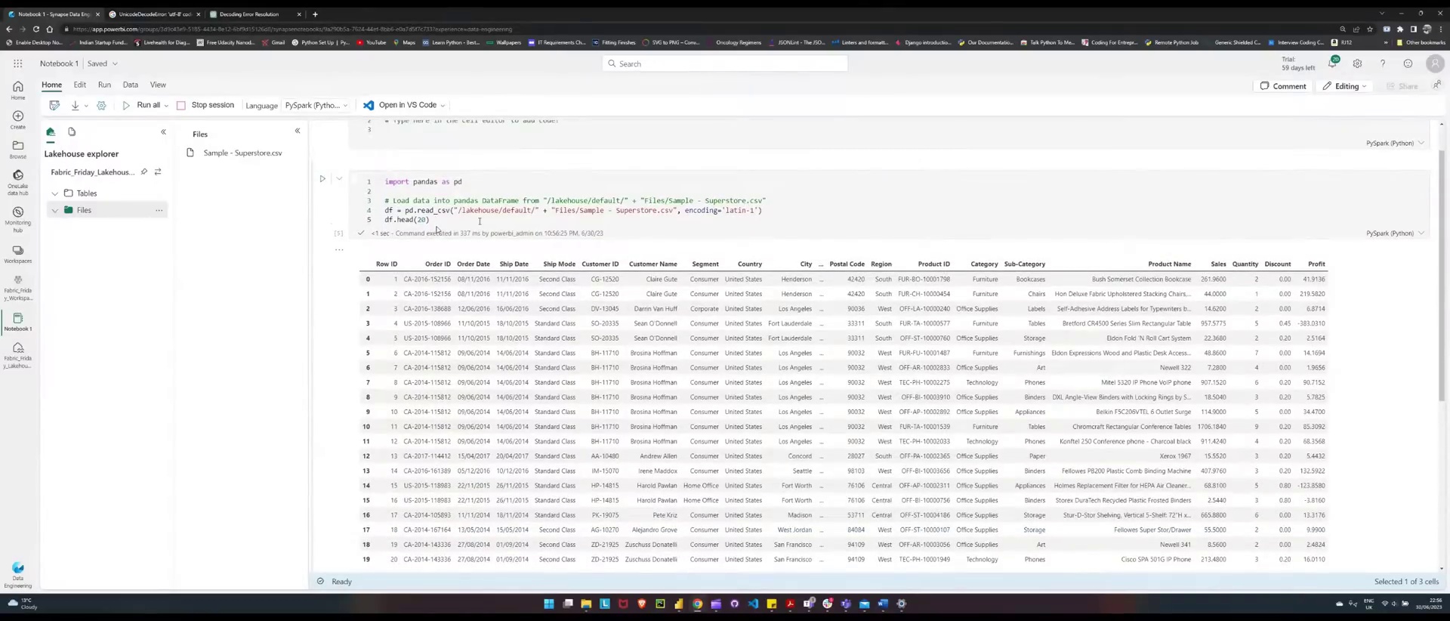
- Add df.describe() to the empty cell below the 20-row table and run it
scroll(479, 220, down, 6)
click(409, 391)
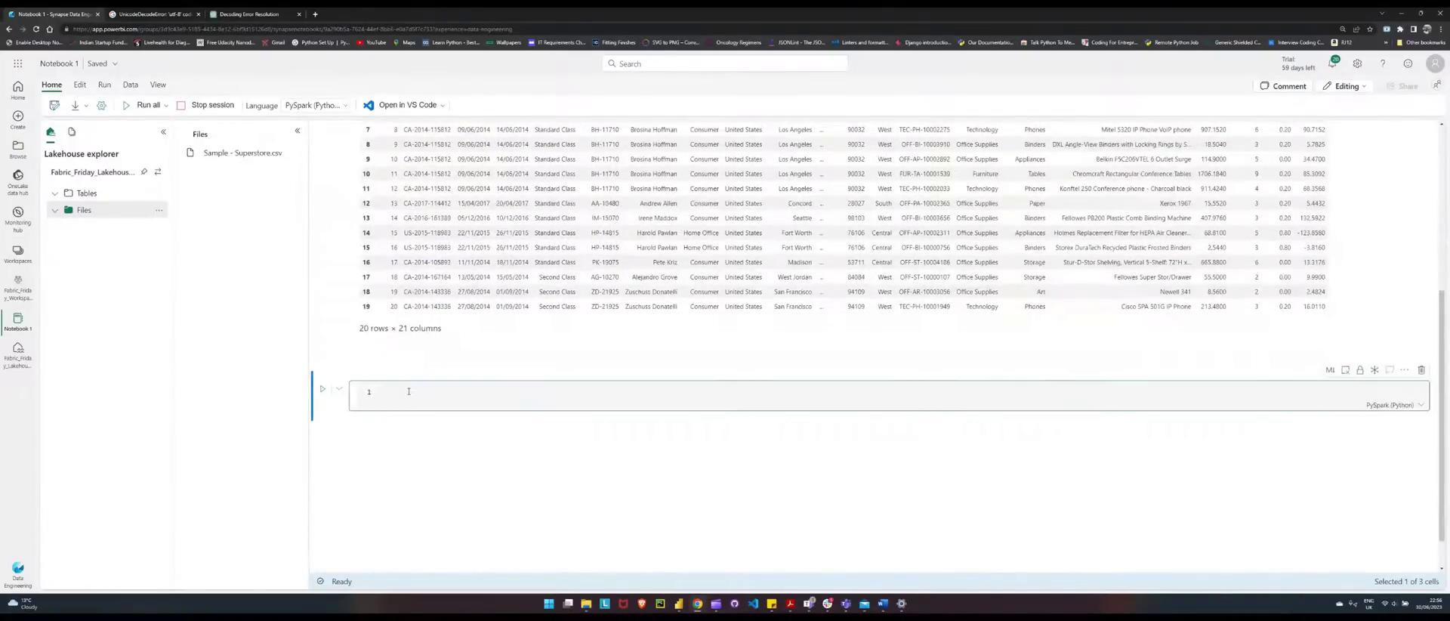
text(df.describe())
key(shift+Return)
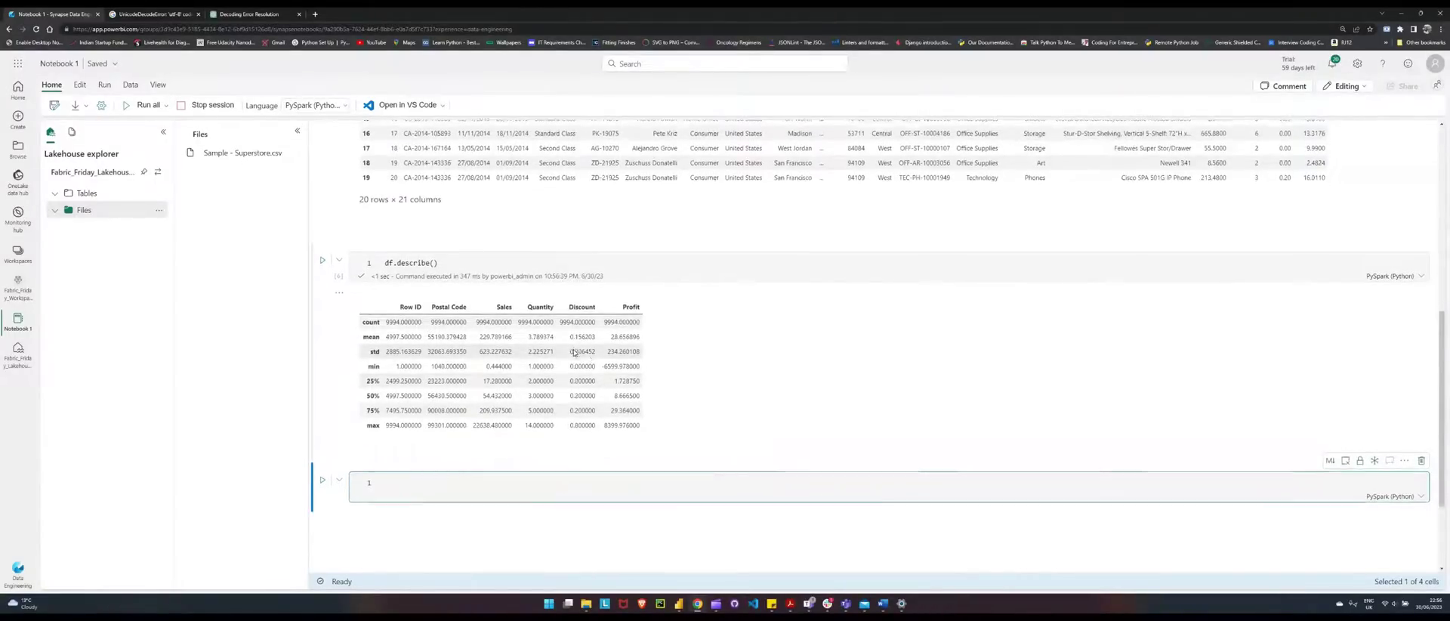
- Run df.size in the next empty cell, review its output and dismiss the code cell error notification
scroll(574, 352, down, 3)
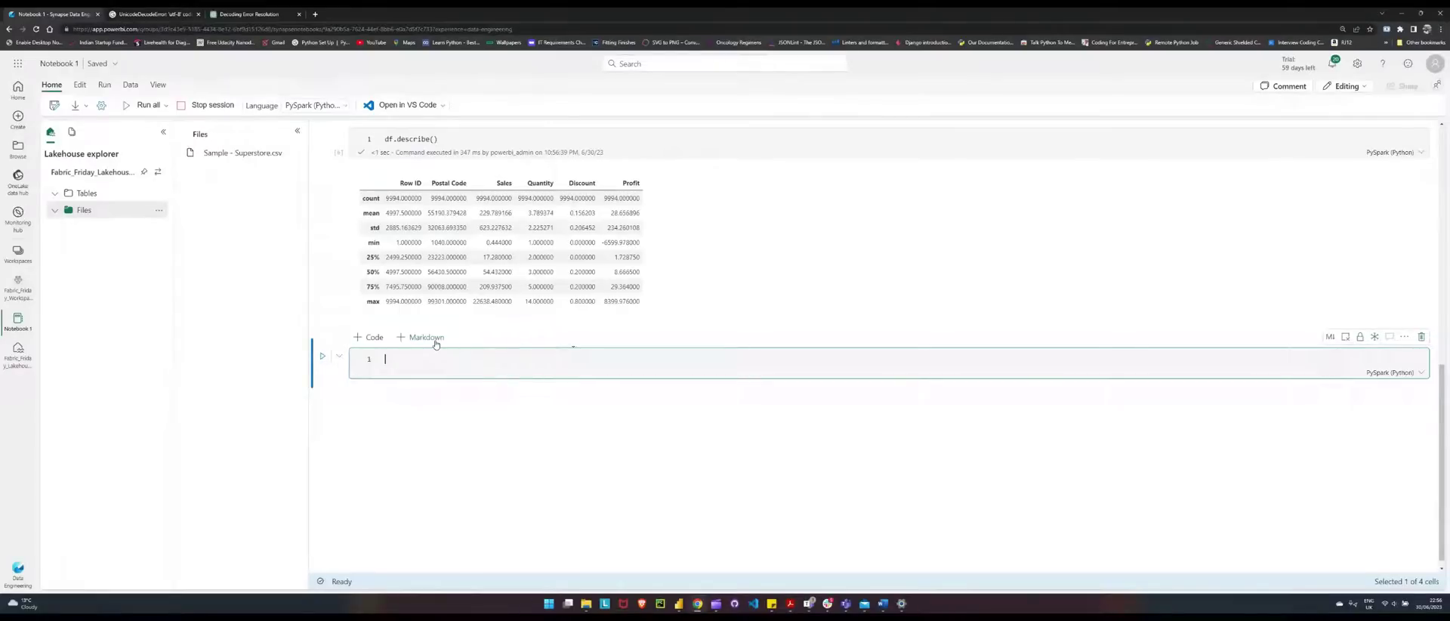
text(f.size)
key(shift+Return)
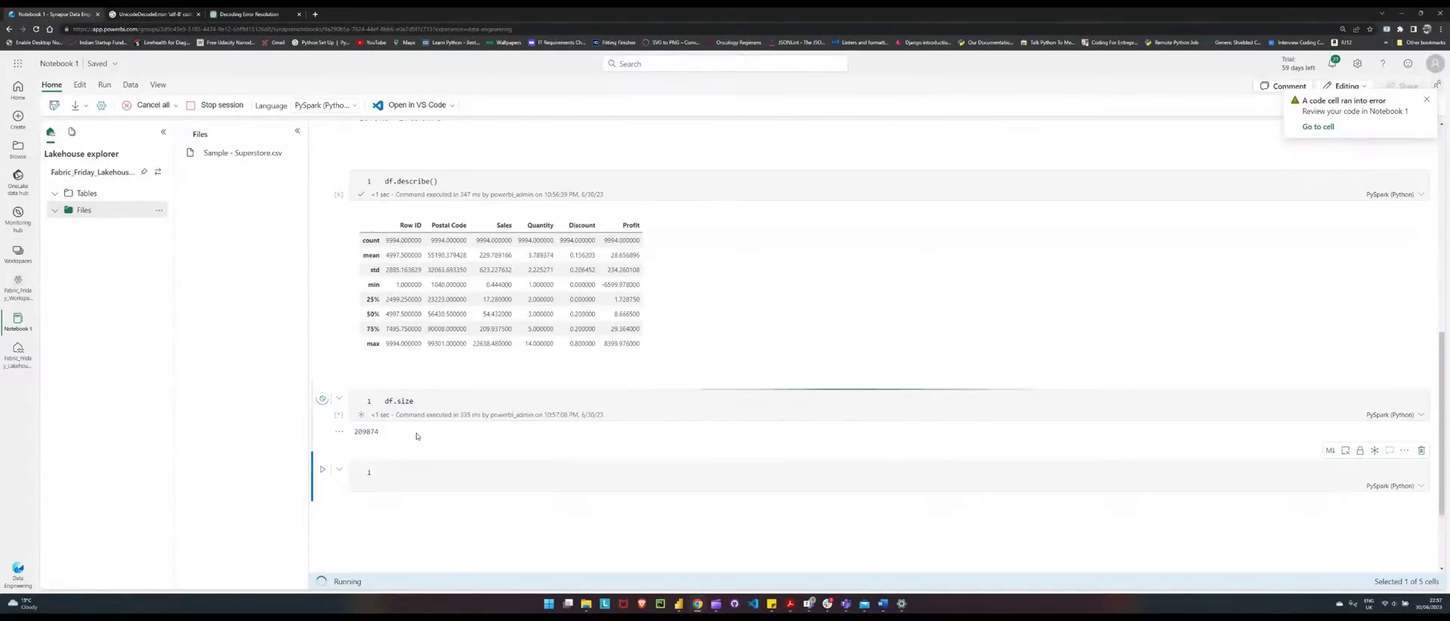
scroll(408, 419, down, 1)
double_click(372, 347)
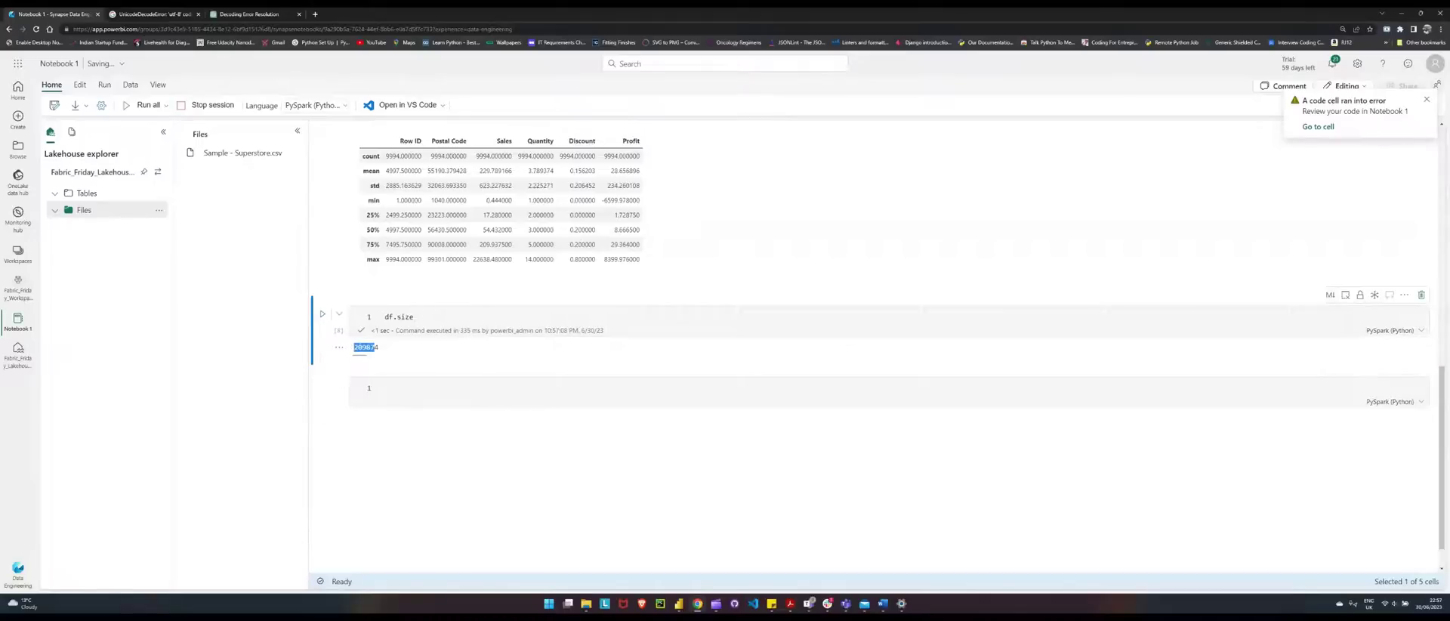
scroll(453, 309, up, 10)
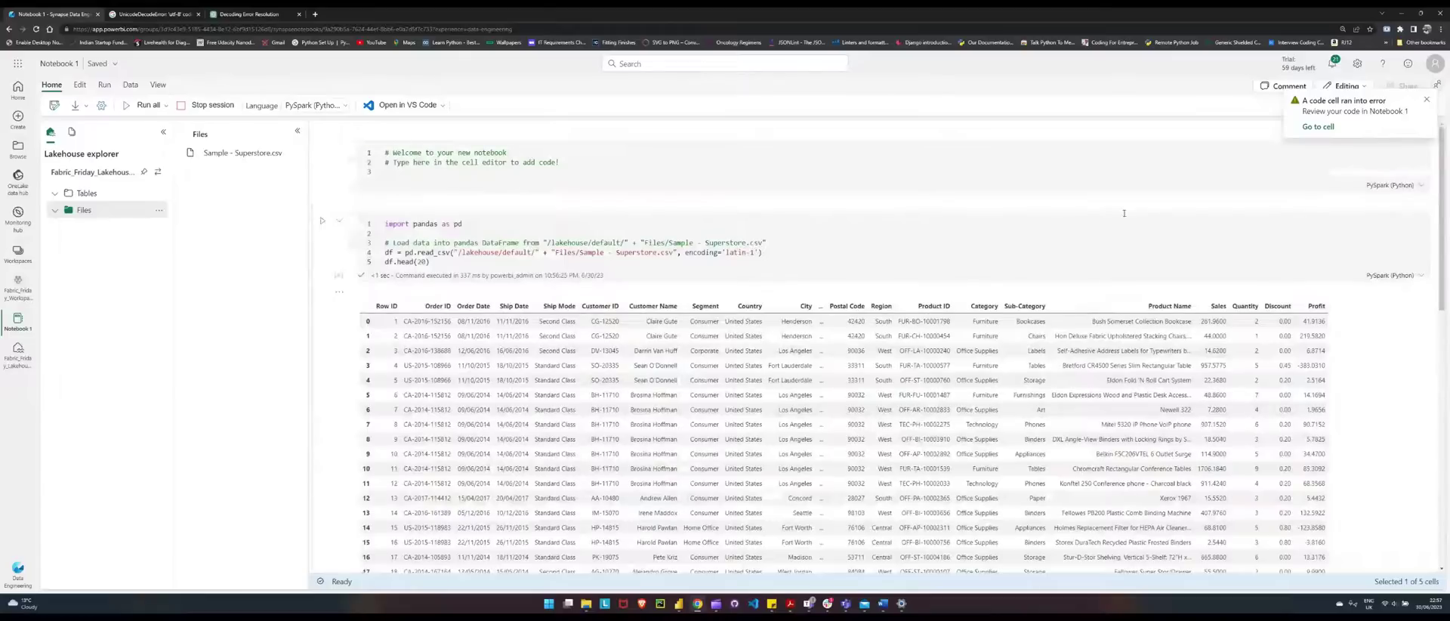
click(1423, 98)
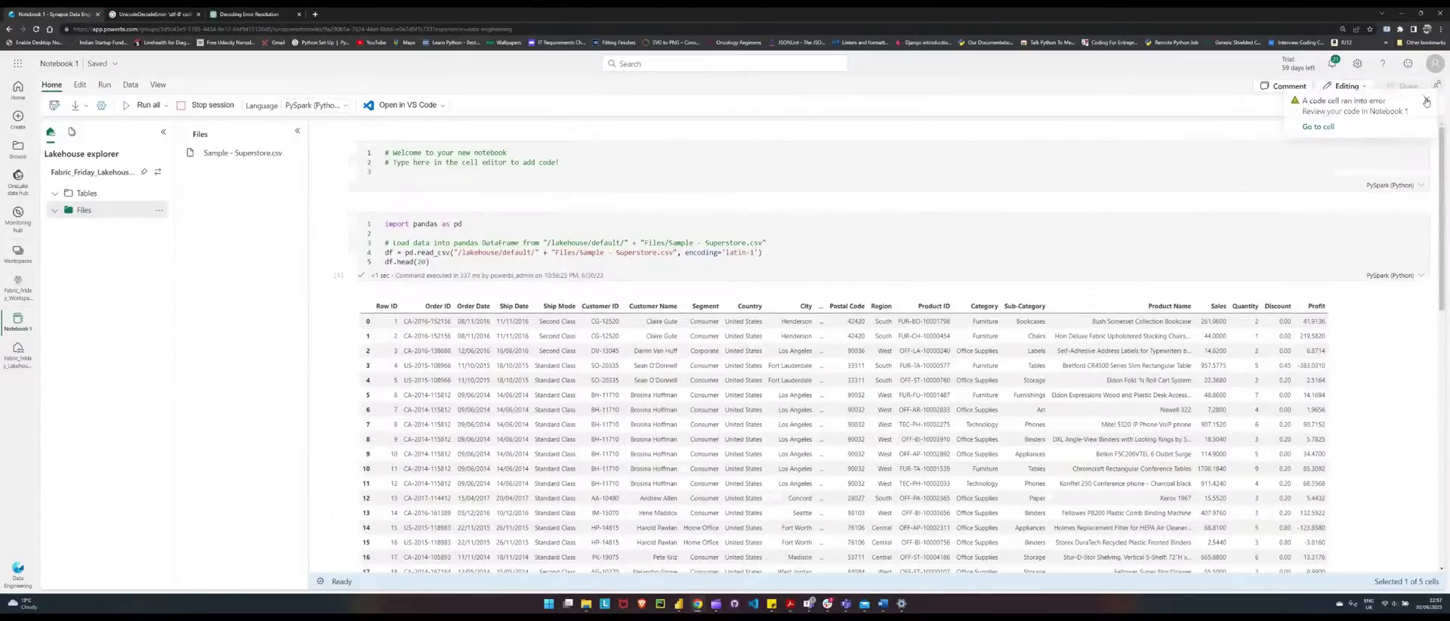
scroll(621, 417, down, 10)
scroll(454, 426, down, 1)
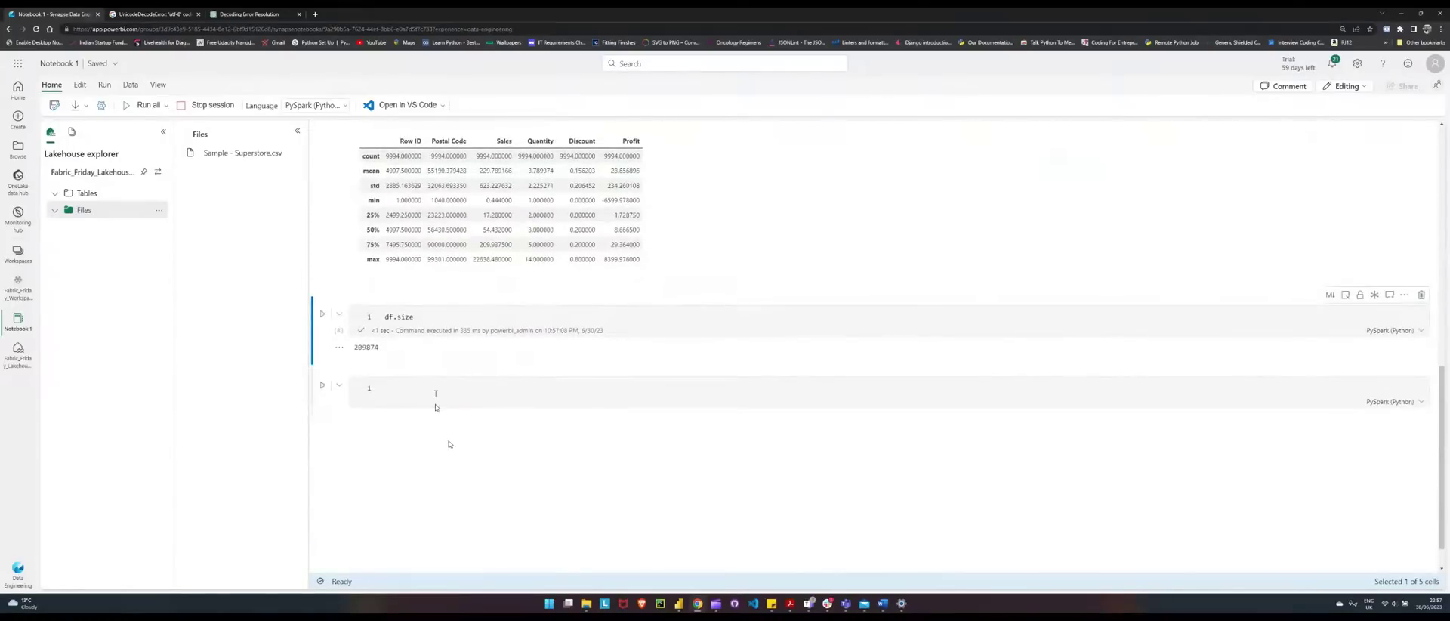
- Load Sample - Superstore.csv into a new notebook cell with Spark, run the cell and review the displayed table
click(386, 388)
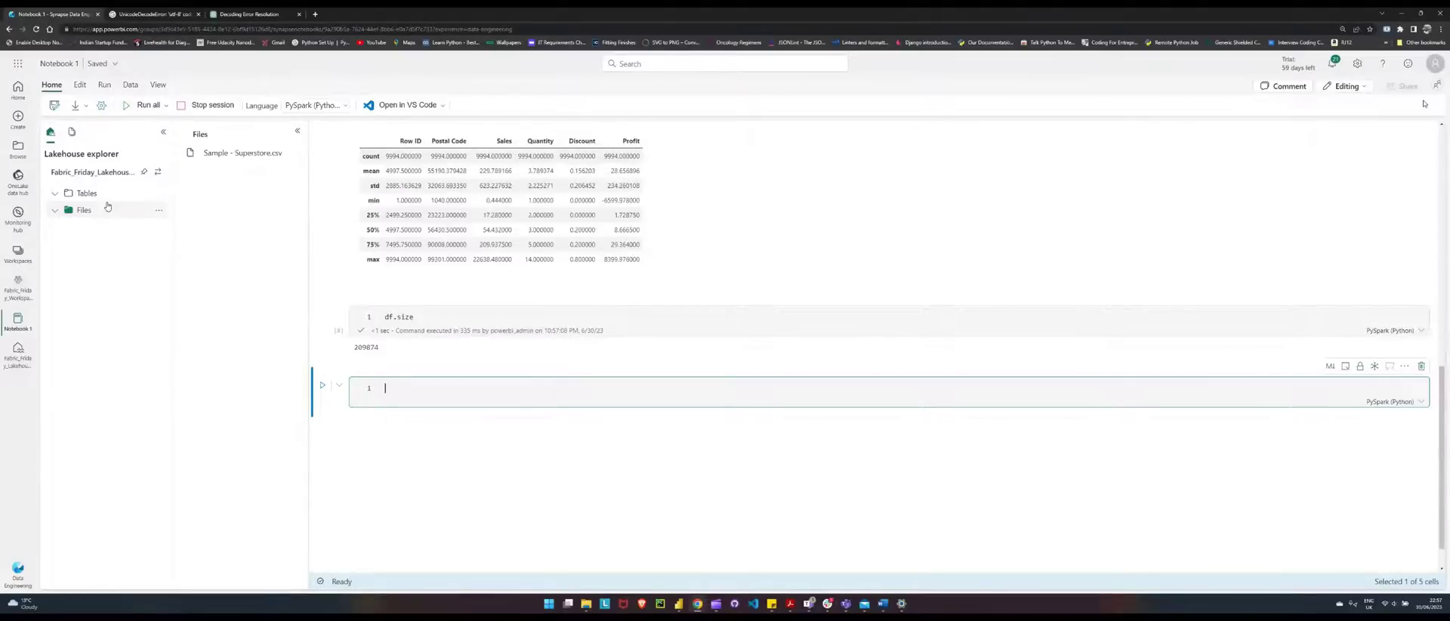
click(292, 153)
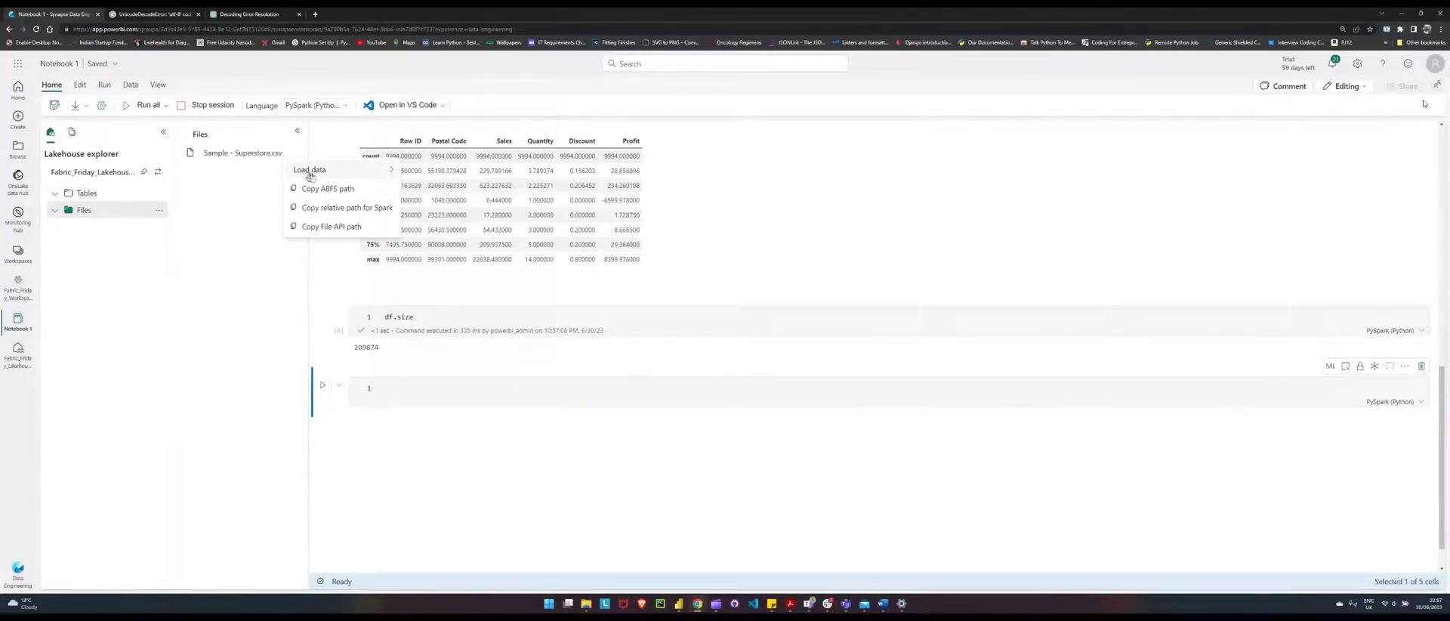
mouse_move(310, 171)
click(420, 172)
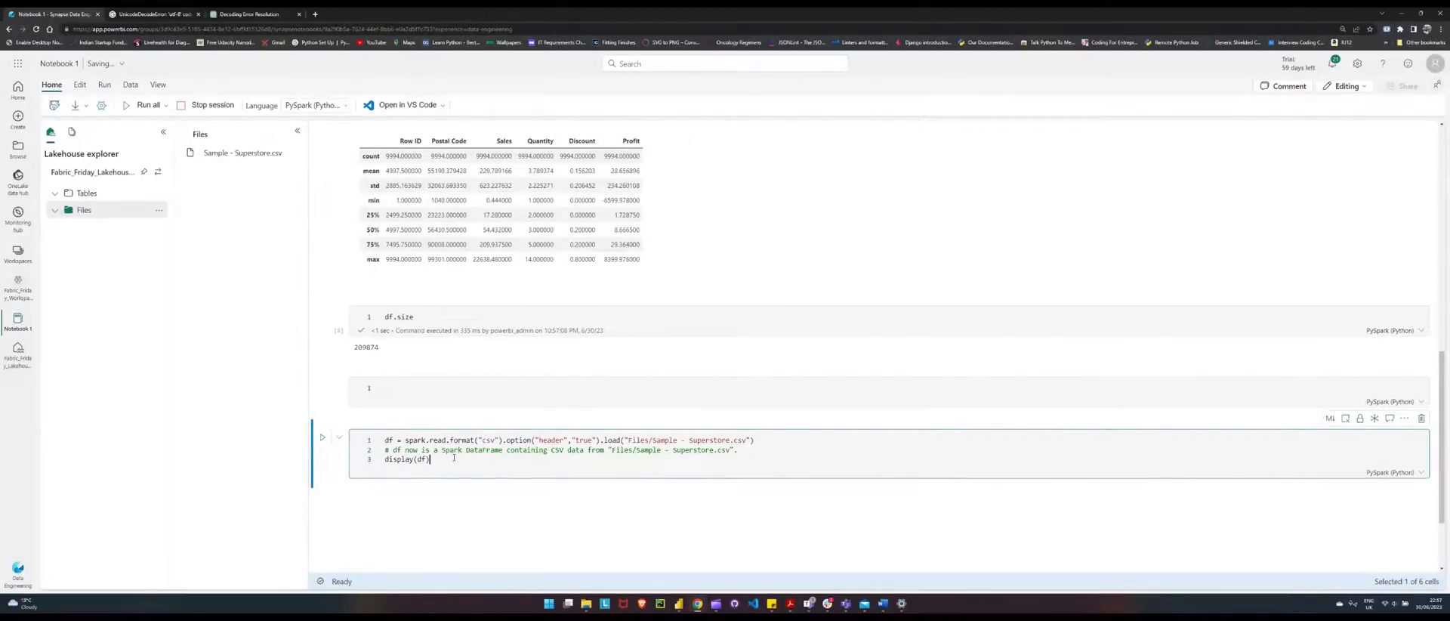
key(shift+Return)
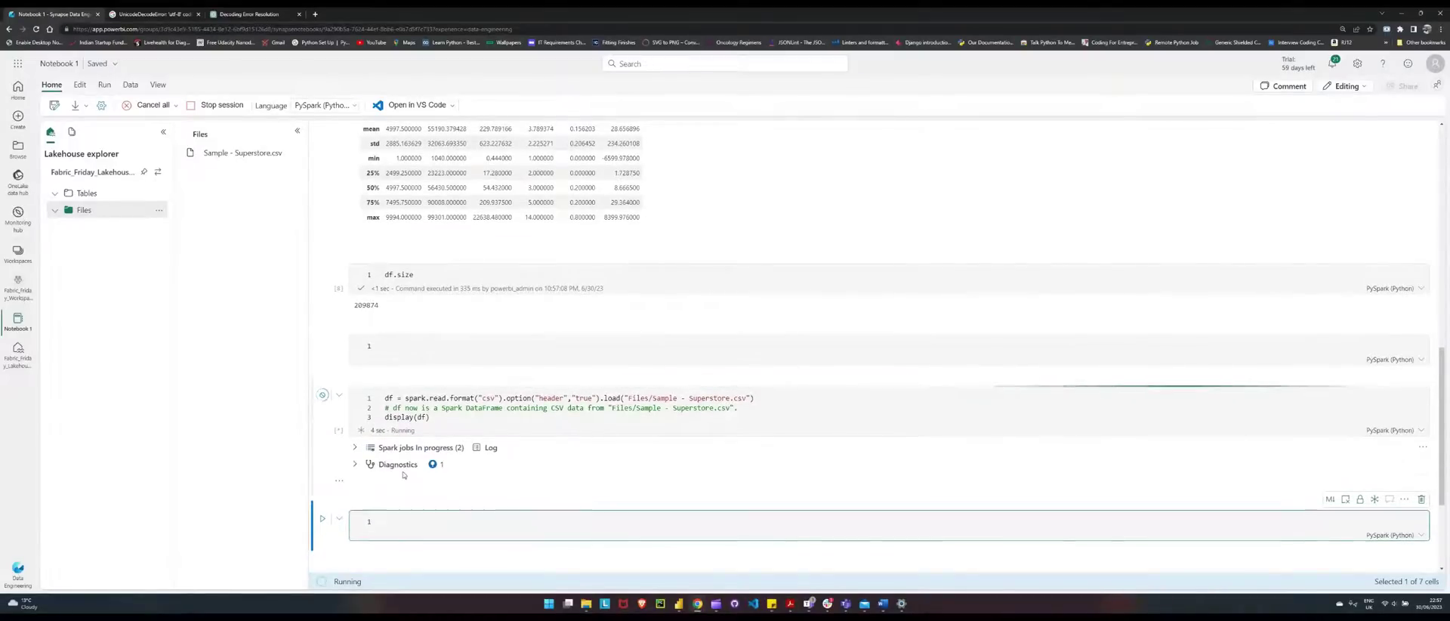
scroll(451, 450, down, 1)
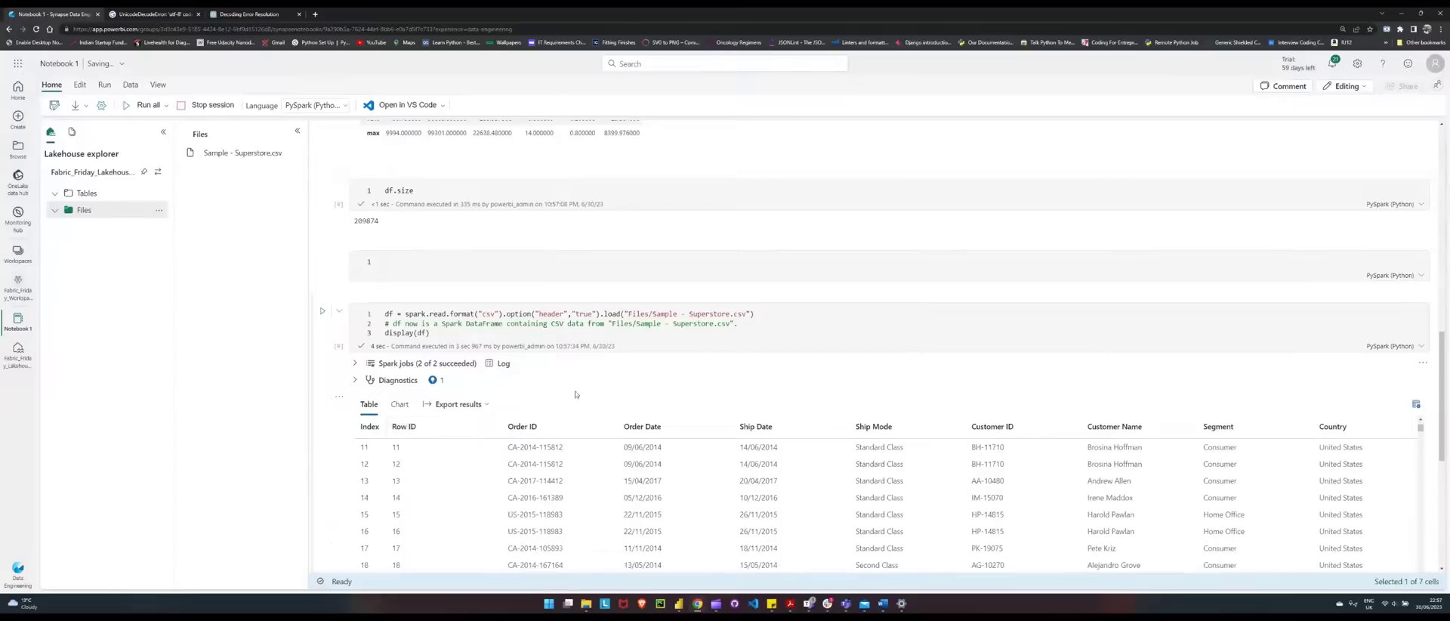
scroll(699, 351, down, 5)
scroll(483, 340, up, 5)
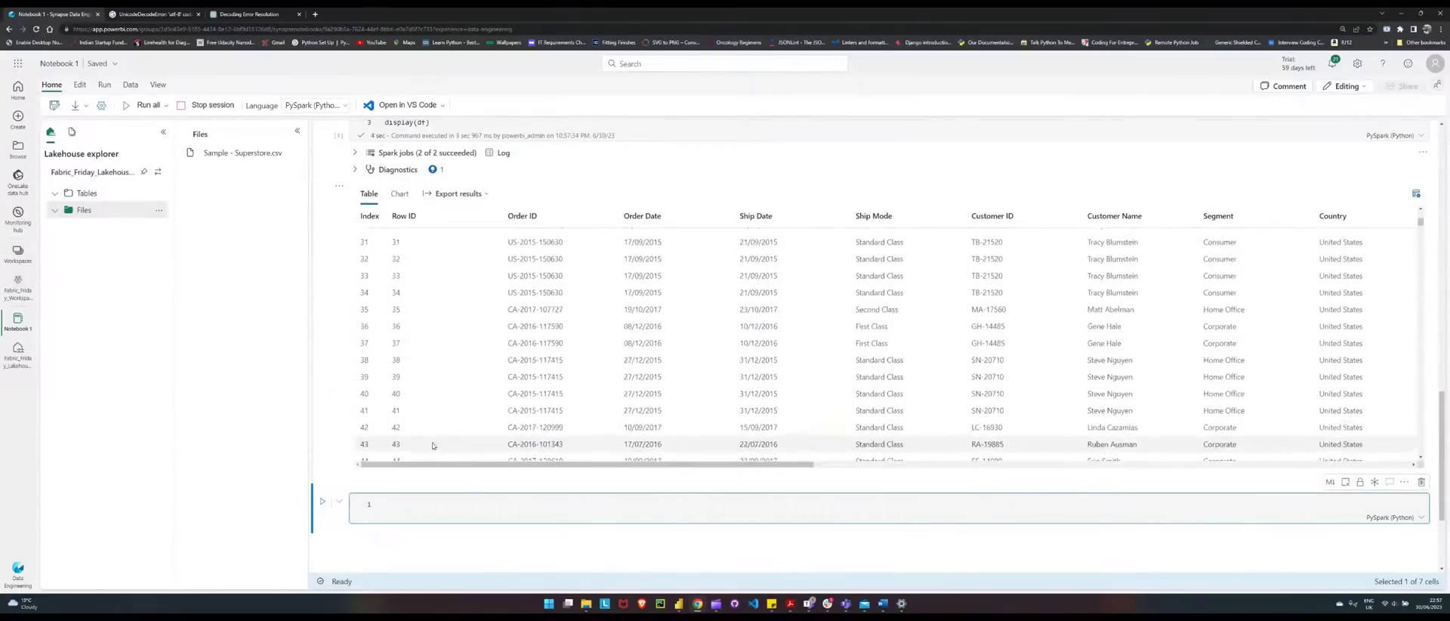
scroll(438, 264, up, 1)
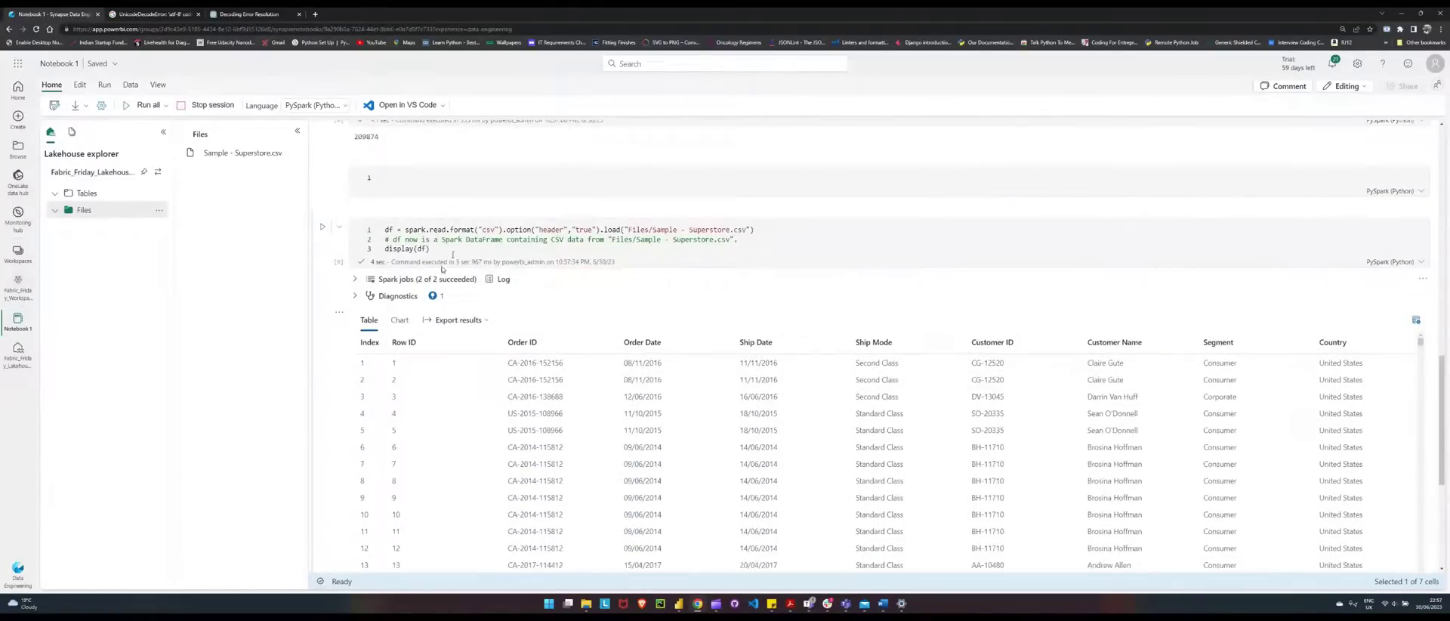
scroll(442, 272, down, 2)
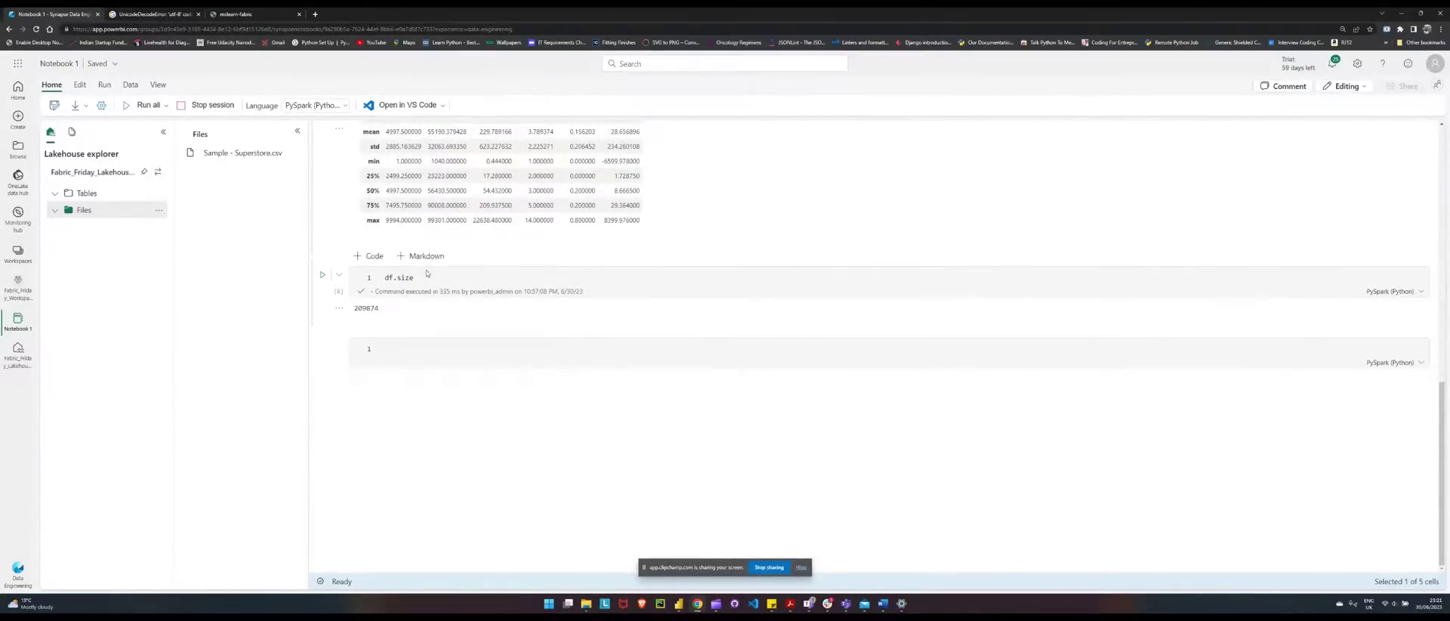
- Examine the notebook's earlier outputs and the language options available for the notebook
scroll(453, 212, up, 3)
scroll(454, 212, up, 2)
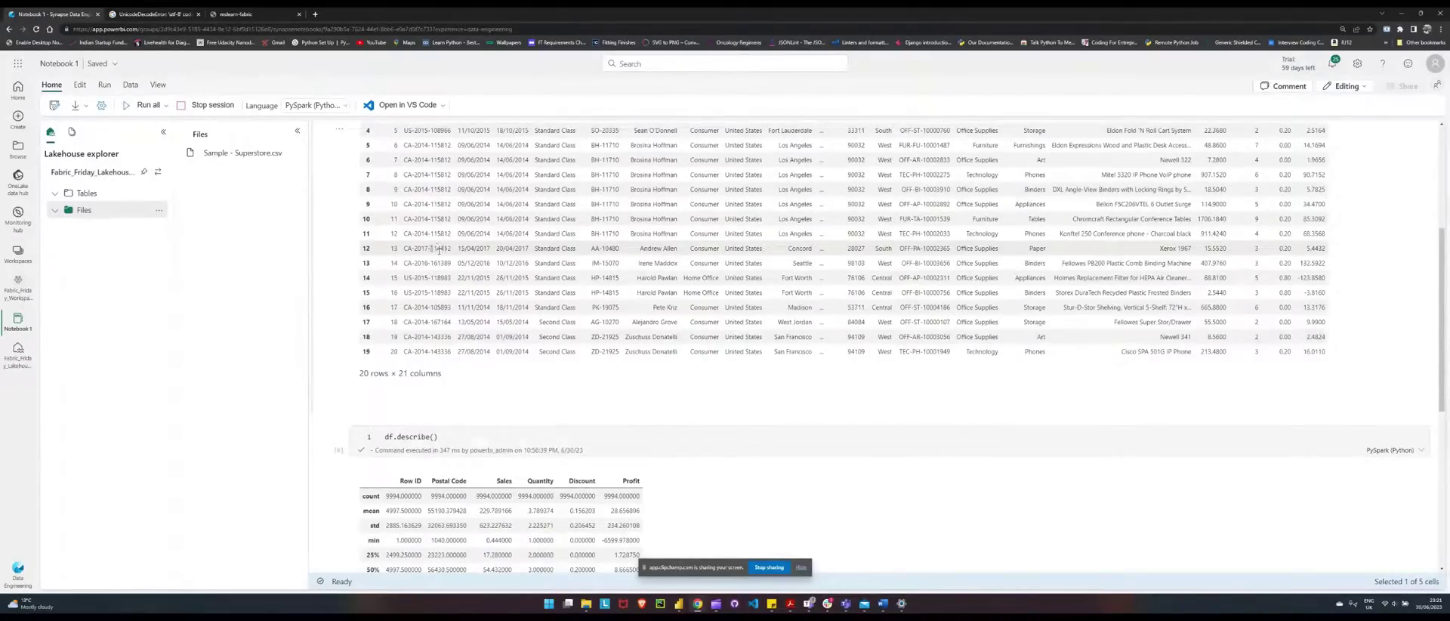
scroll(441, 247, up, 3)
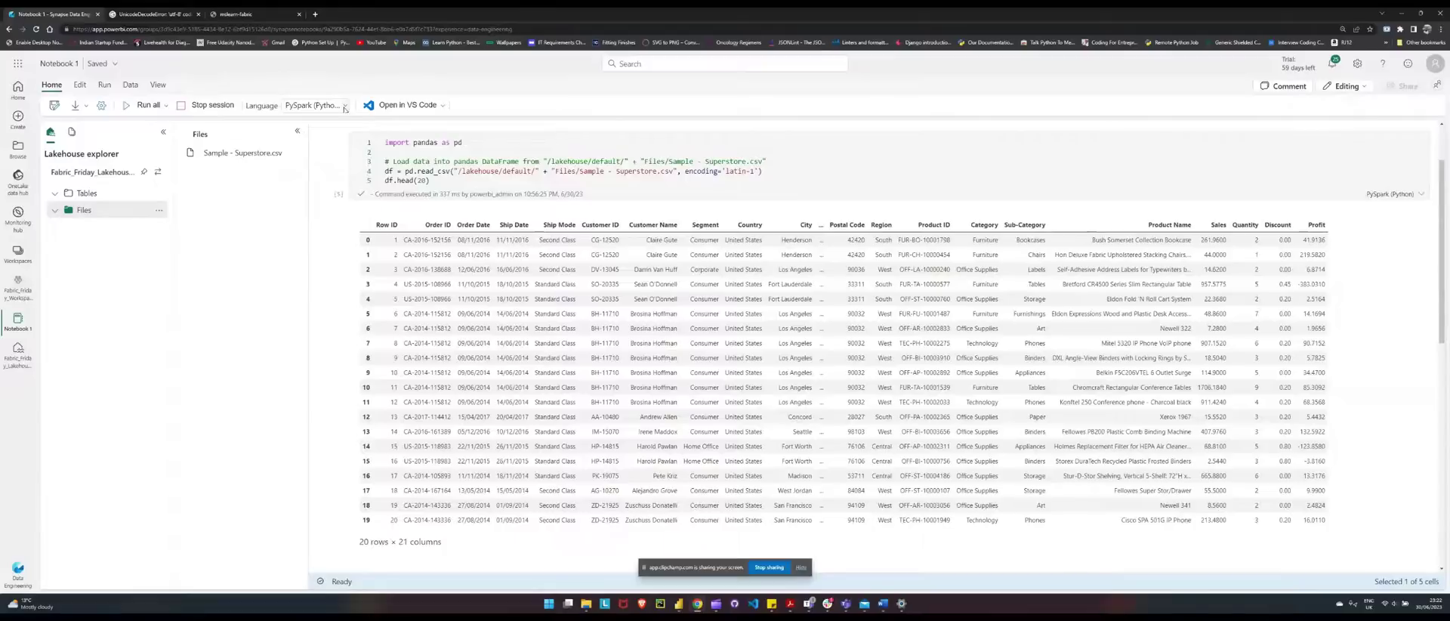
click(345, 108)
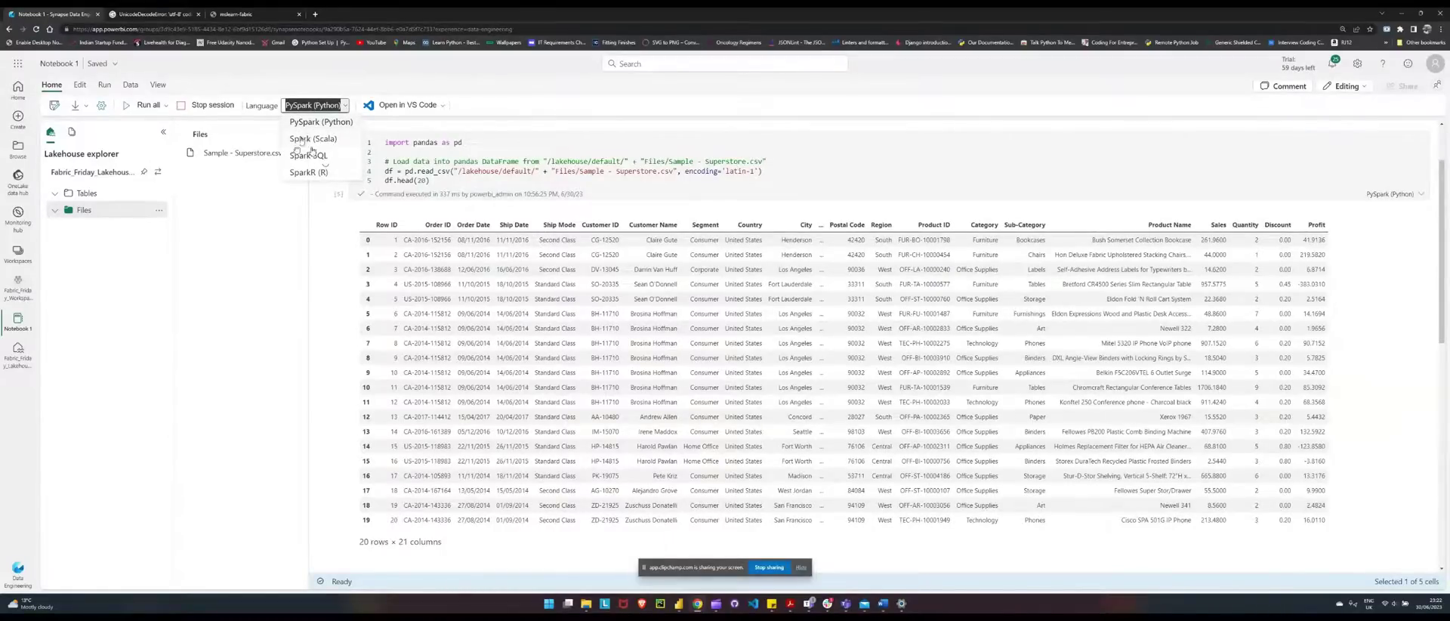
click(795, 567)
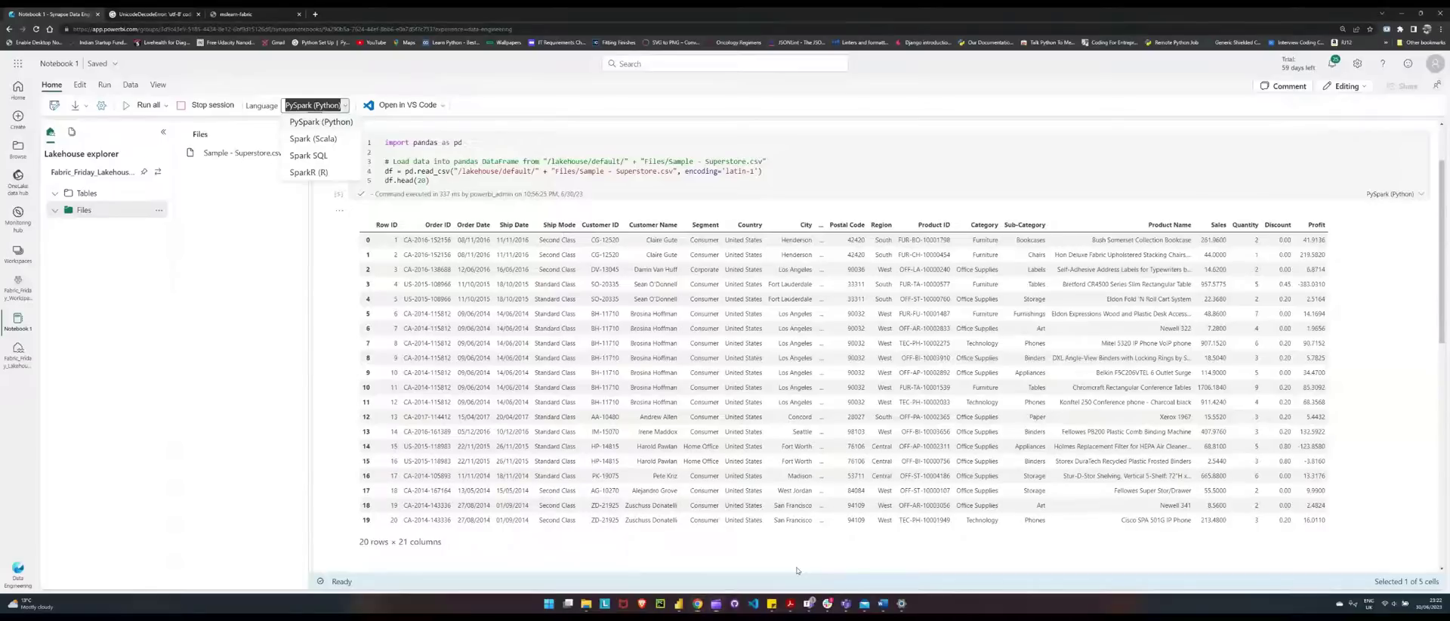
click(297, 216)
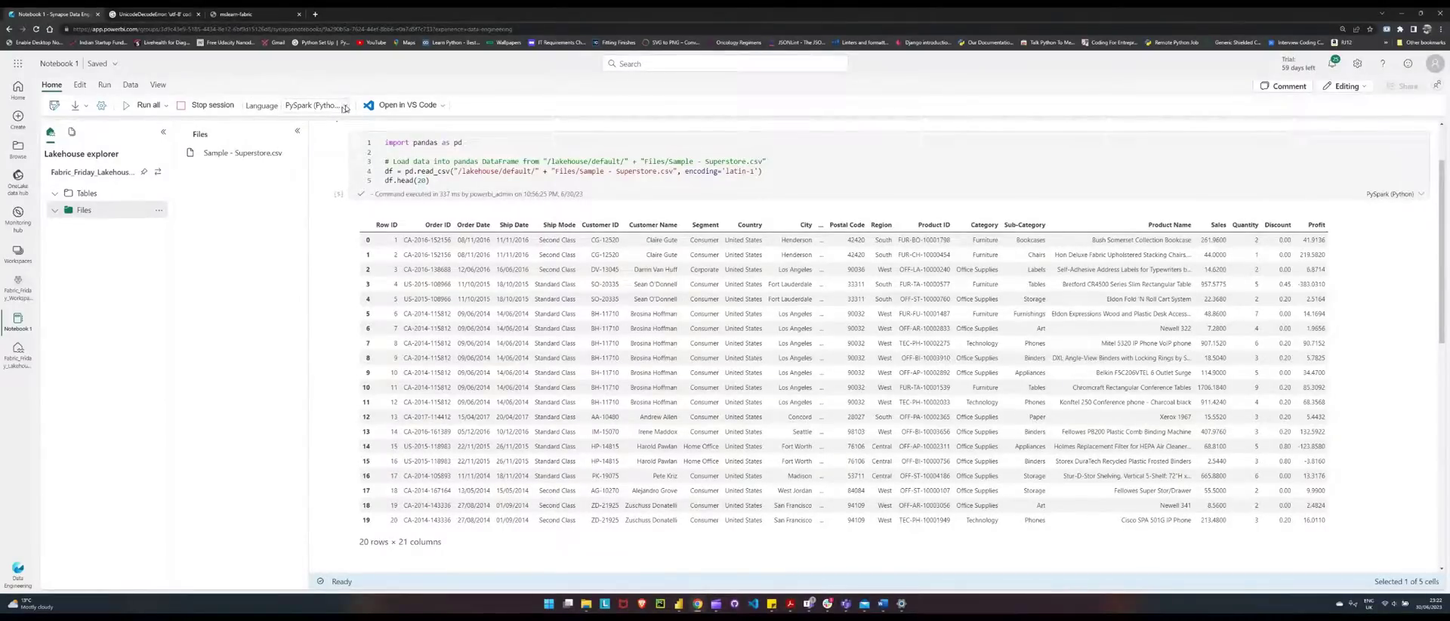
click(345, 108)
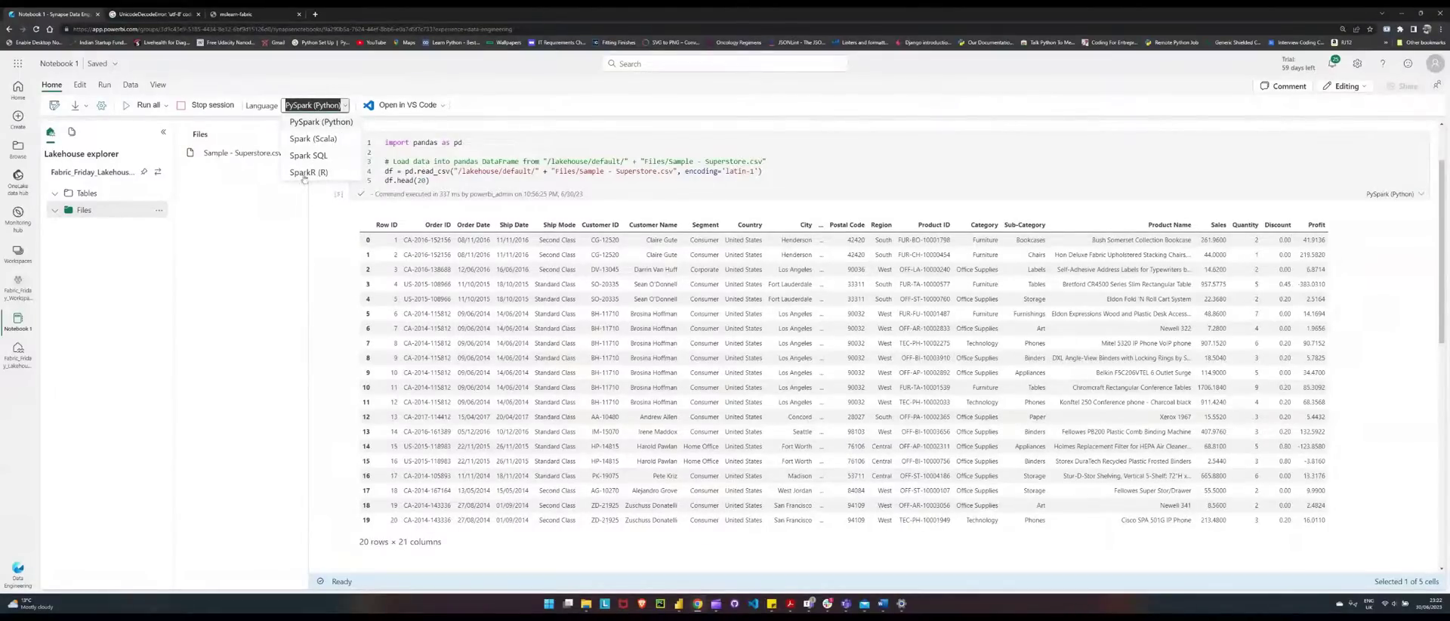
click(245, 256)
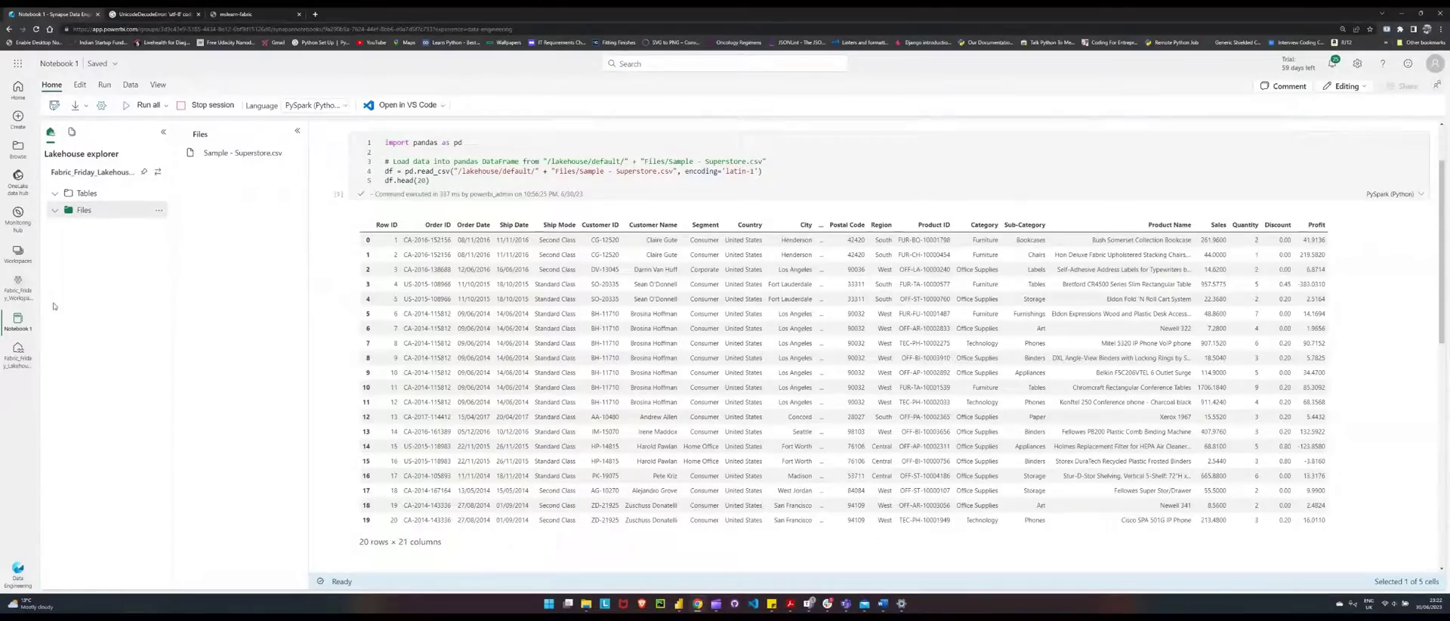
- Return to the lakehouse and load Sample - Superstore.csv from Files into a new table named sample_superstore
click(133, 214)
click(18, 352)
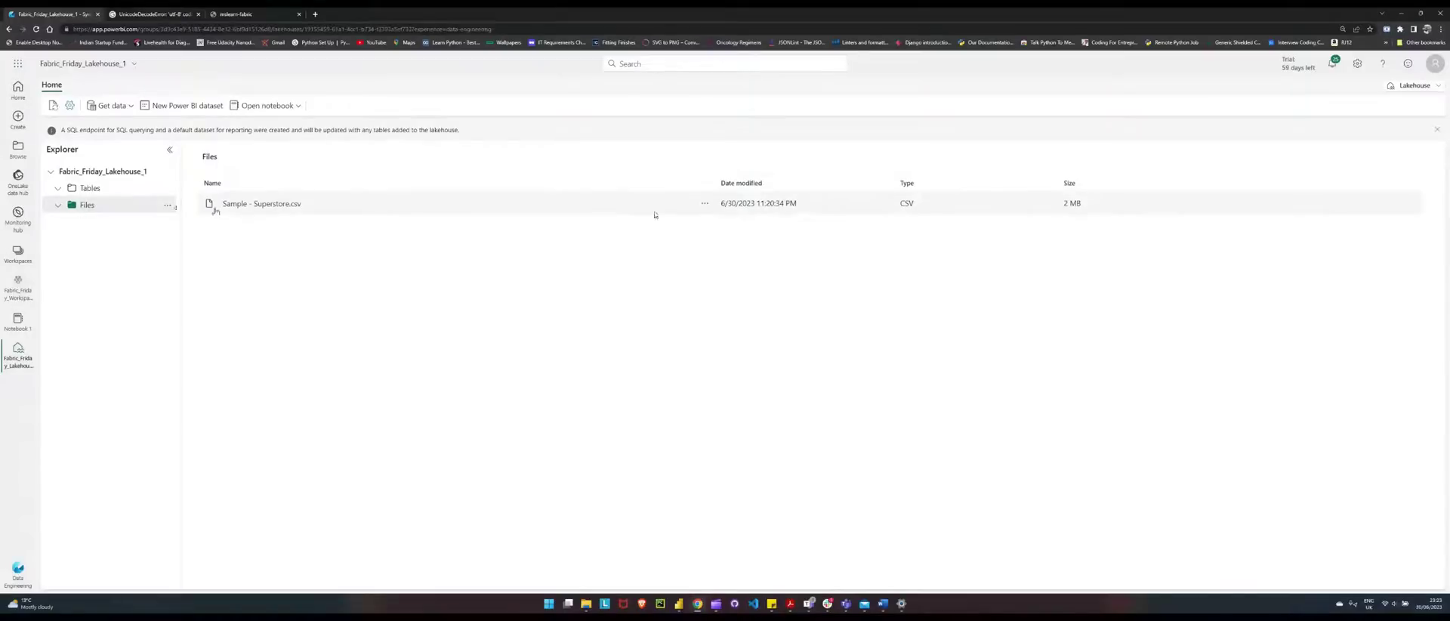
click(703, 203)
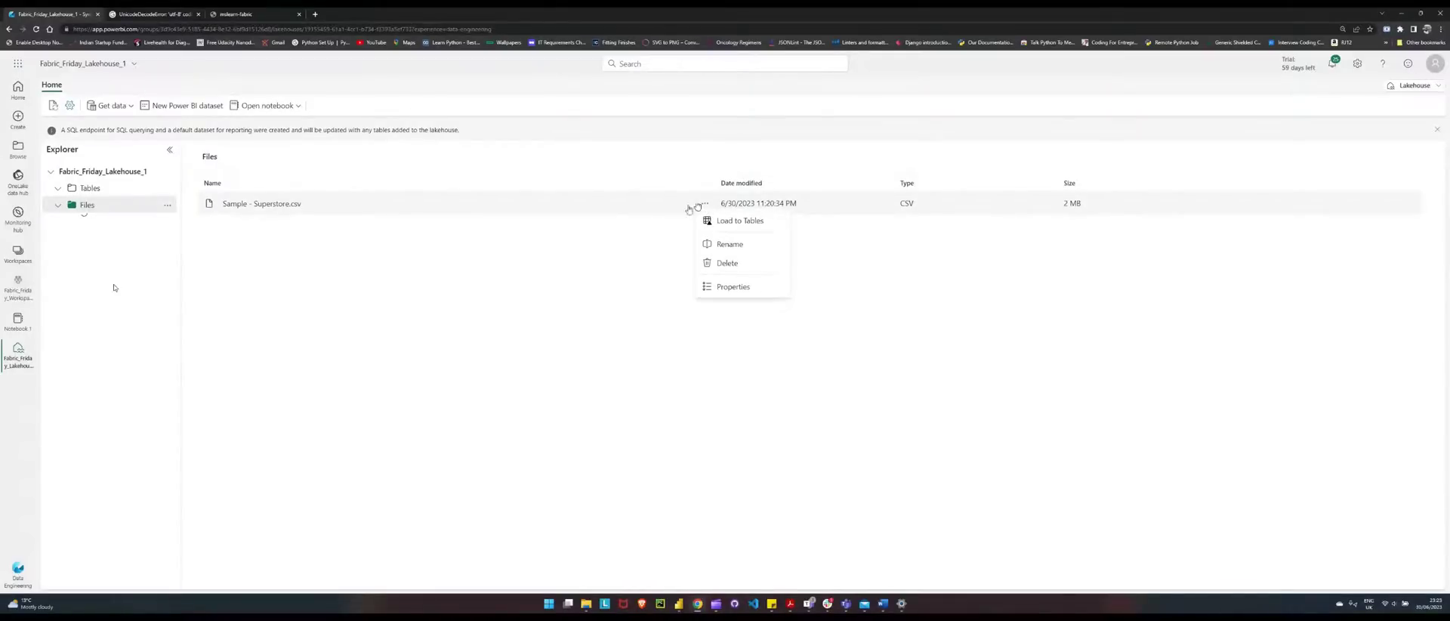
click(714, 221)
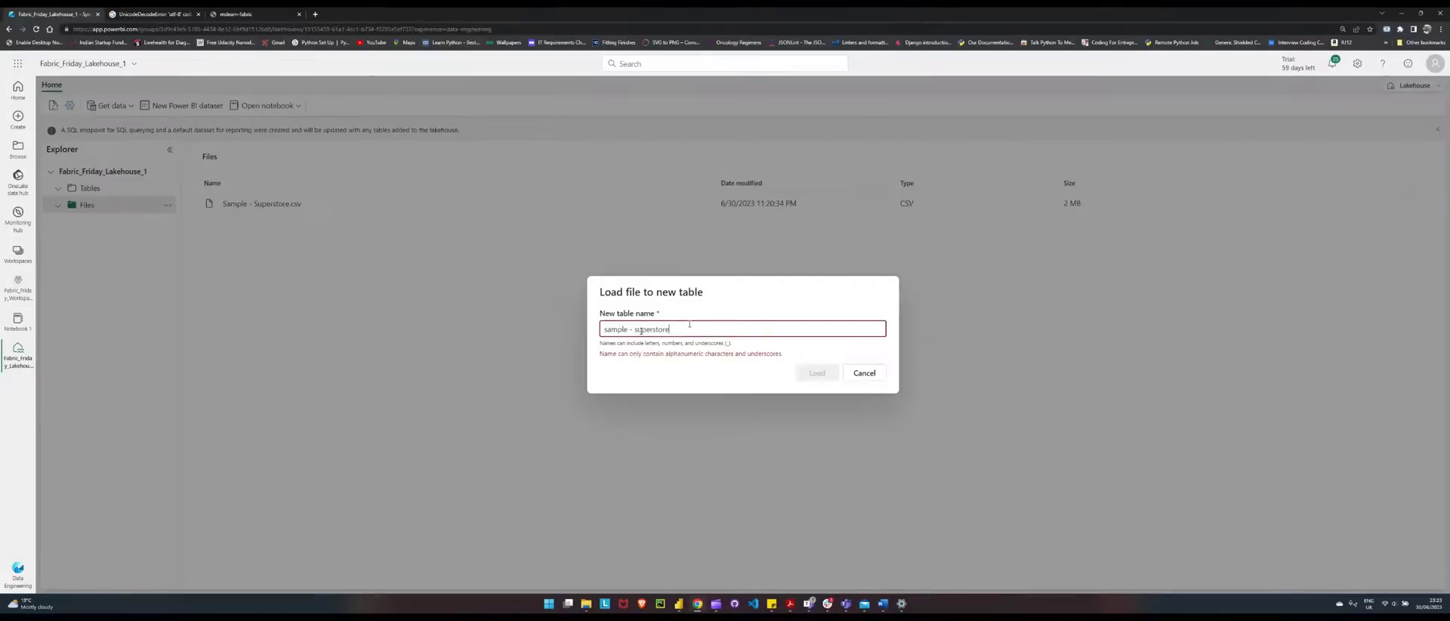
drag(626, 329, 634, 329)
key(BackSpace)
text(_)
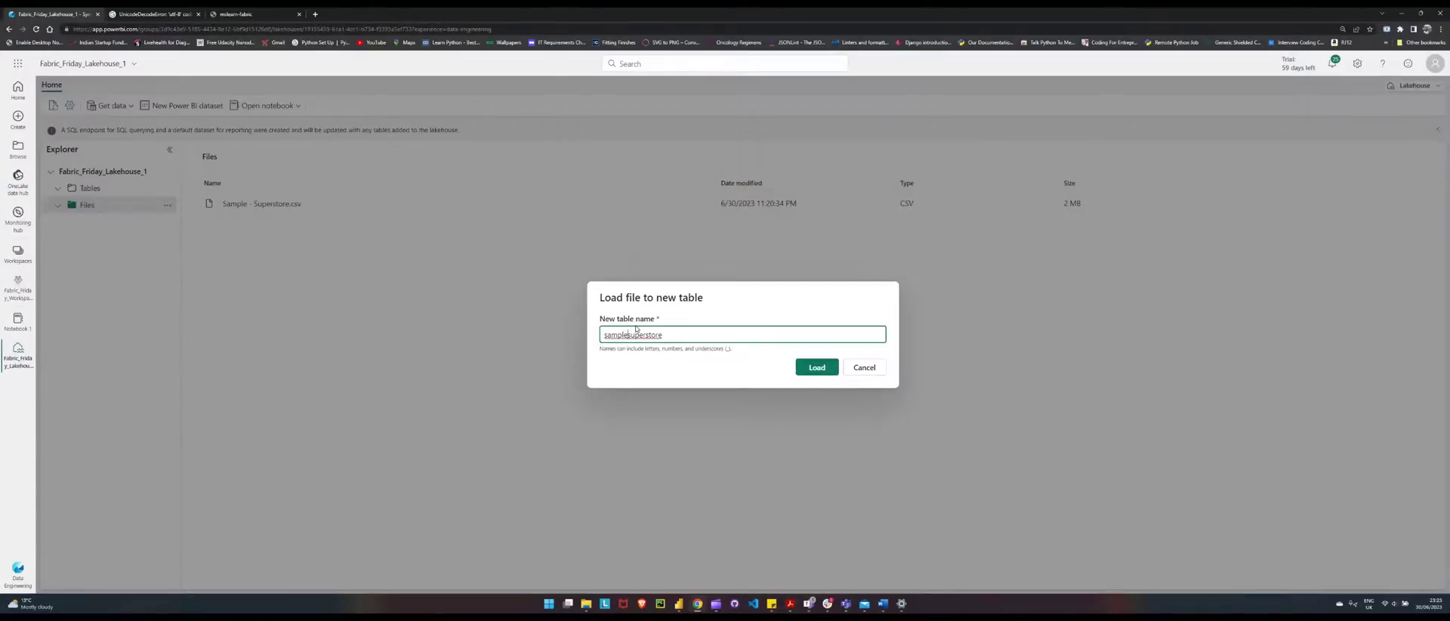
click(816, 367)
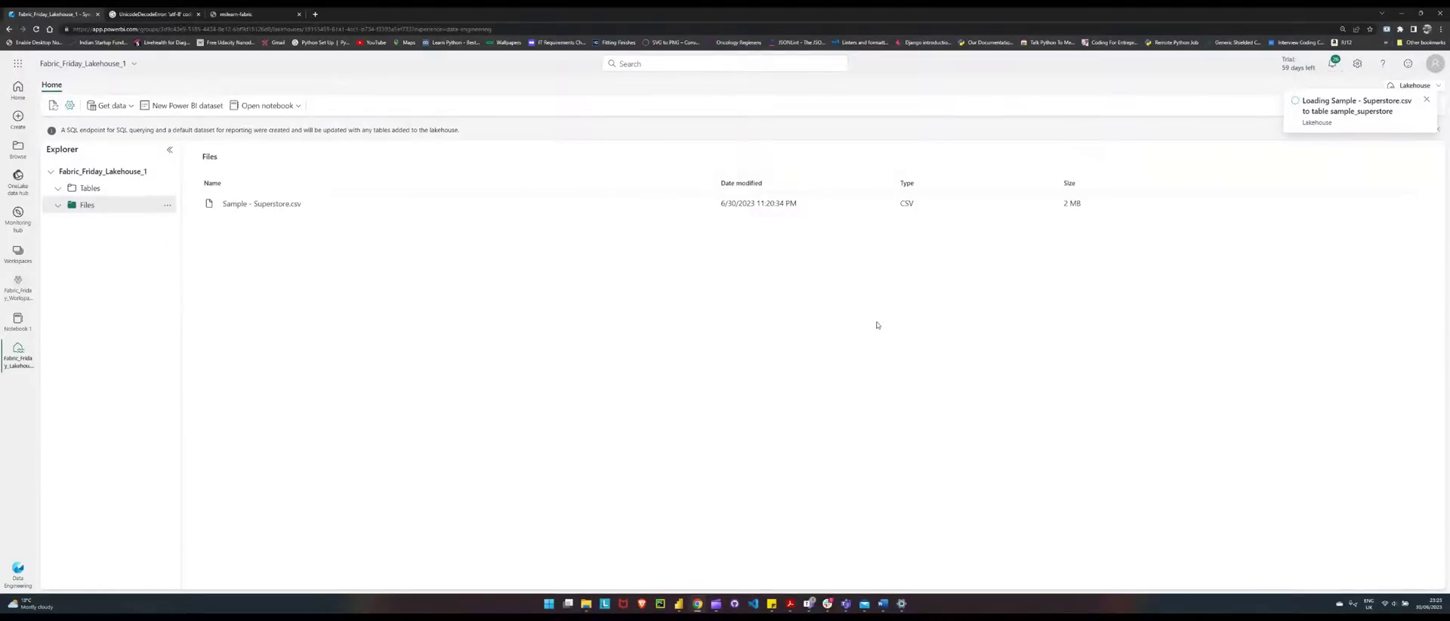
- Preview the rows of the sample_superstore table and close the UnicodeDecodeError browser tab
click(80, 206)
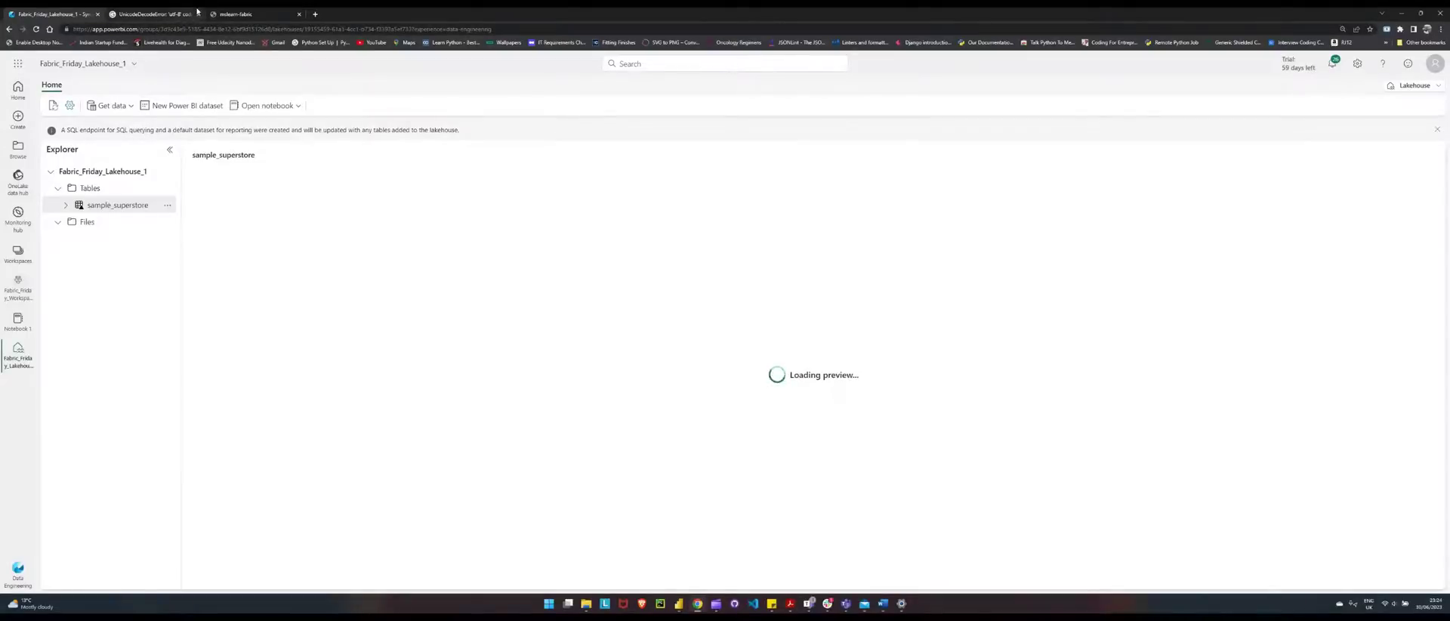
click(198, 14)
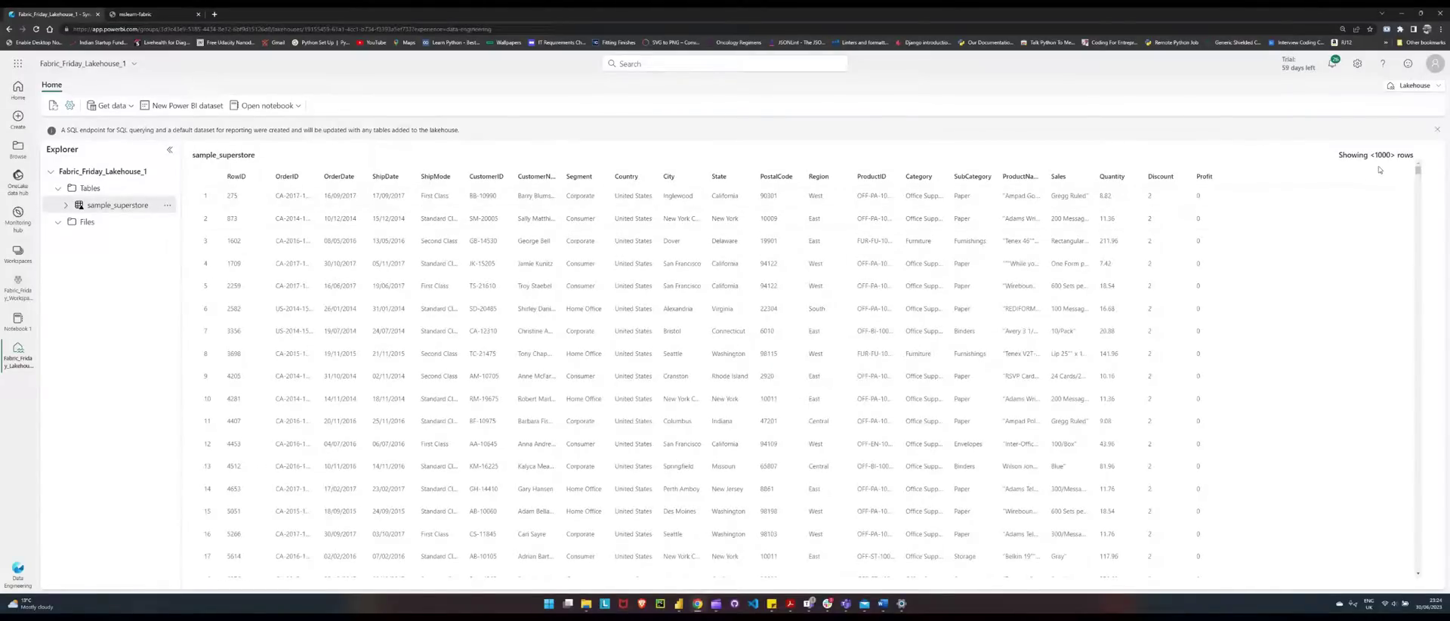
scroll(805, 378, down, 2)
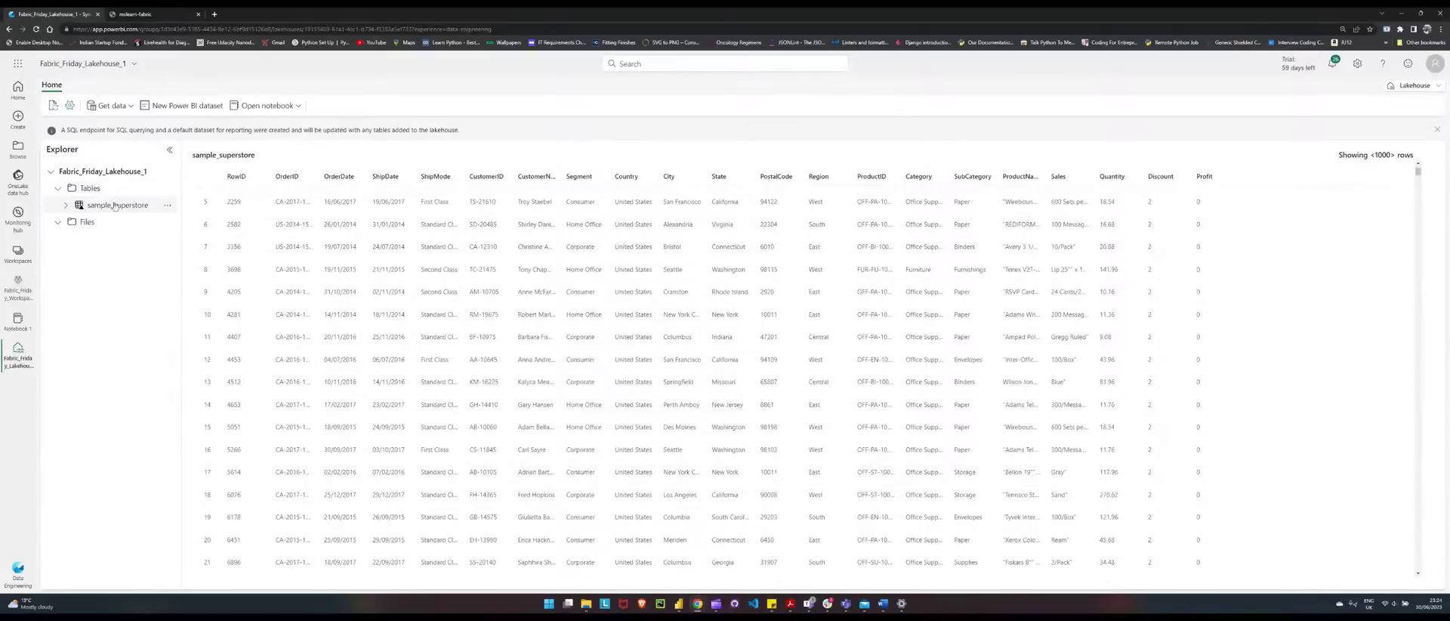
- Check the table format in the properties of sample_superstore, then close the properties
click(167, 205)
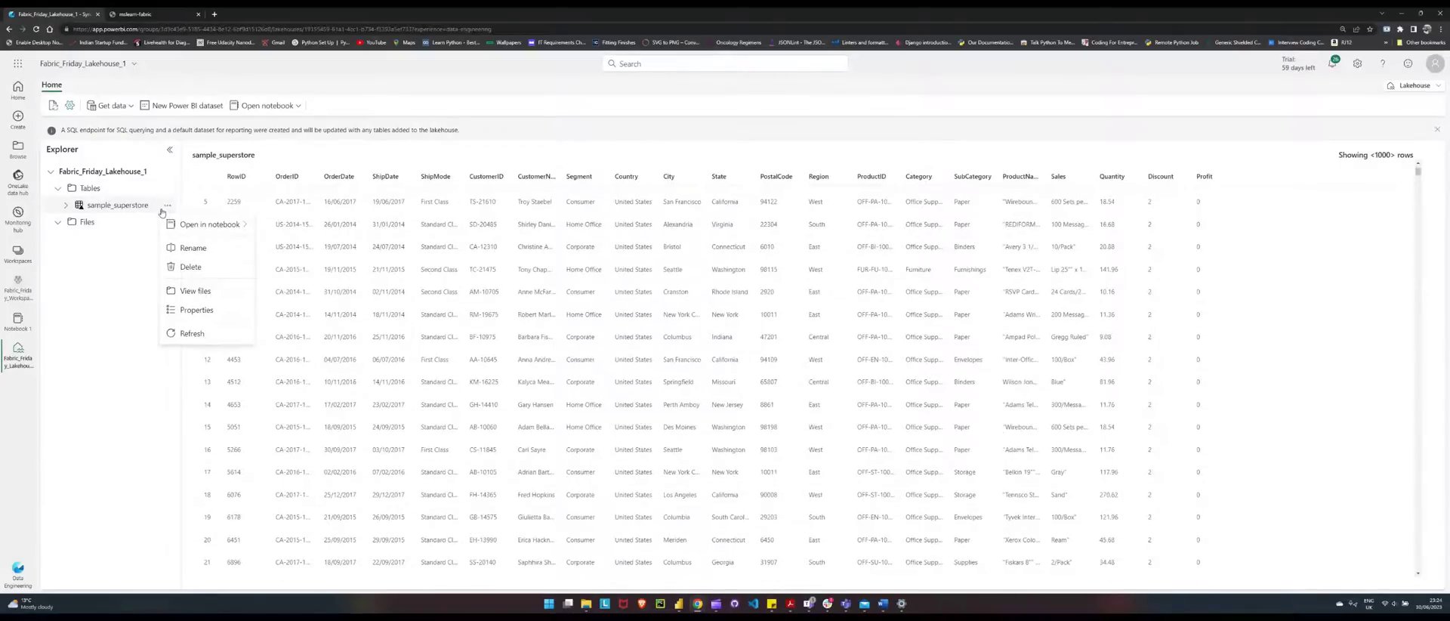
click(203, 310)
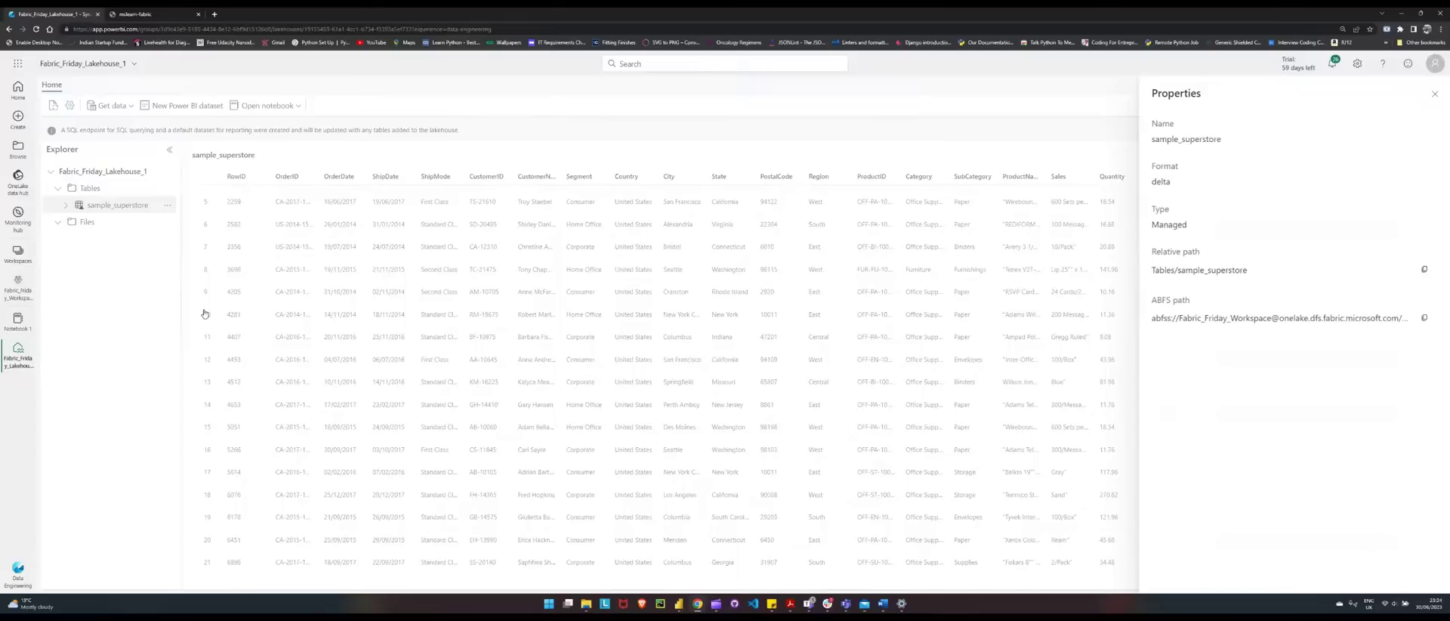
drag(1175, 187, 1152, 182)
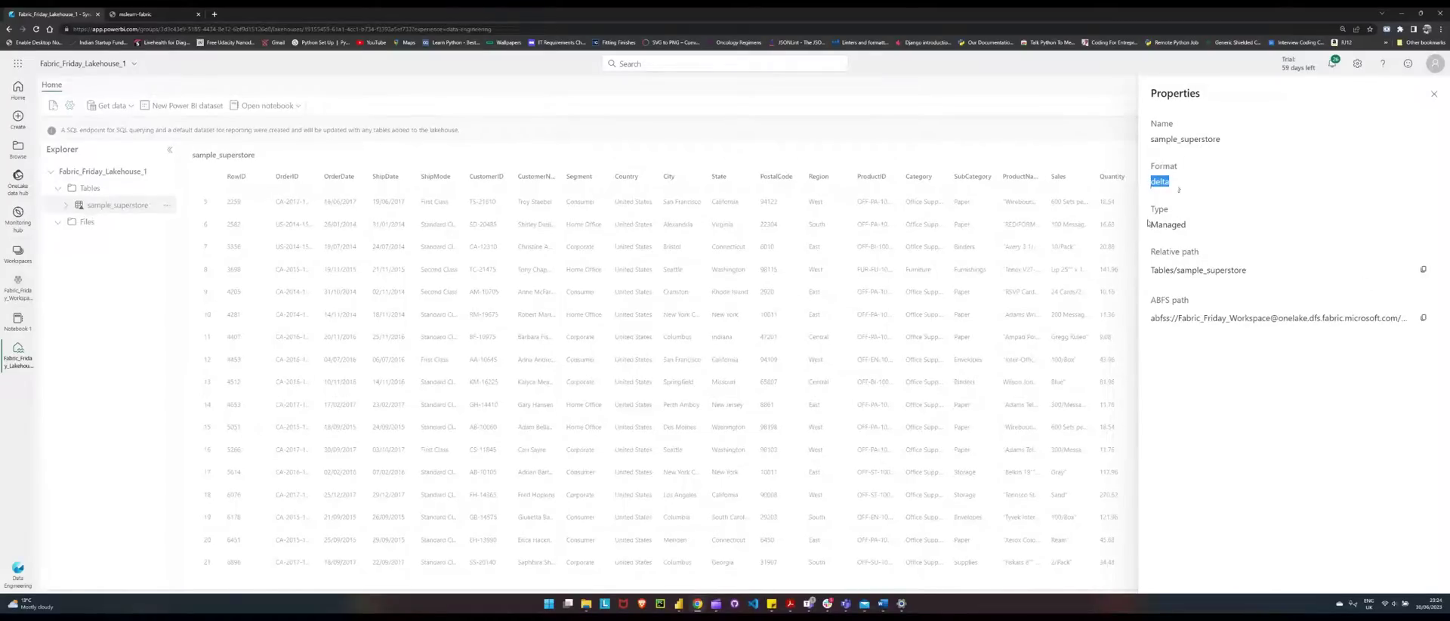
drag(1160, 181, 1136, 184)
click(1434, 94)
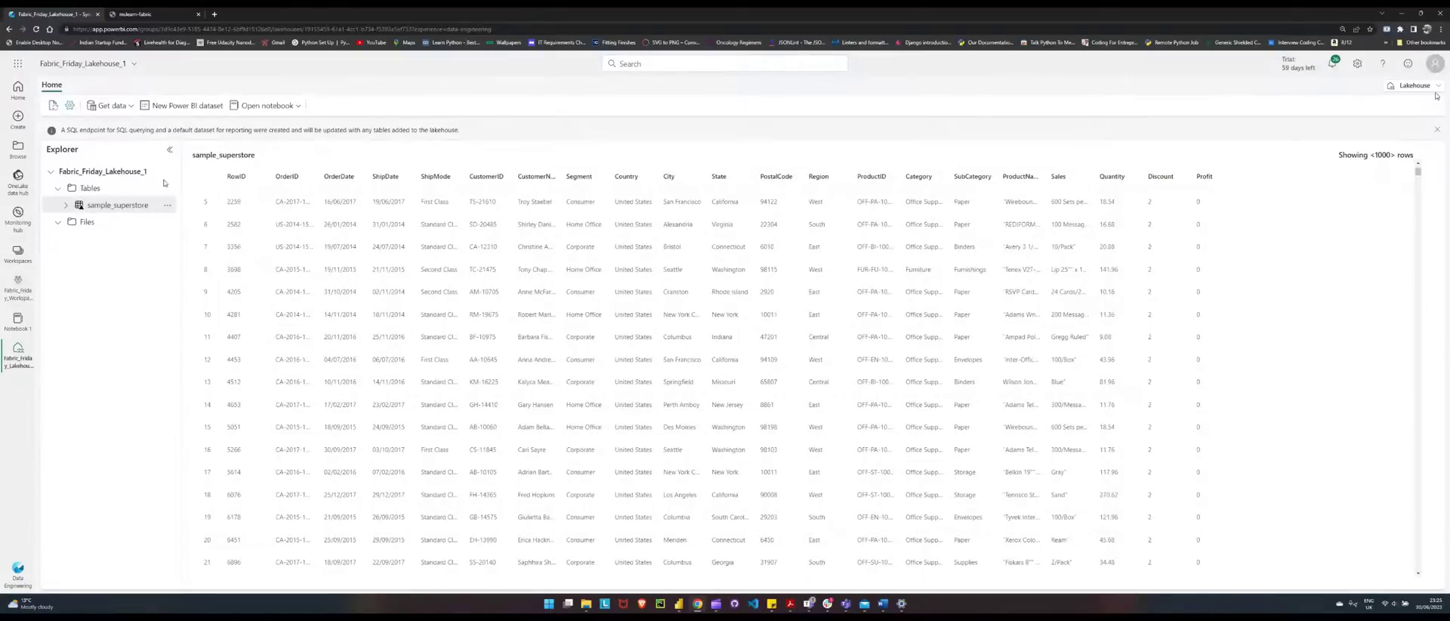
- Return to Notebook 1, reload the page to refresh the lakehouse tables, and select the empty cell at the notebook's end
click(138, 210)
click(17, 319)
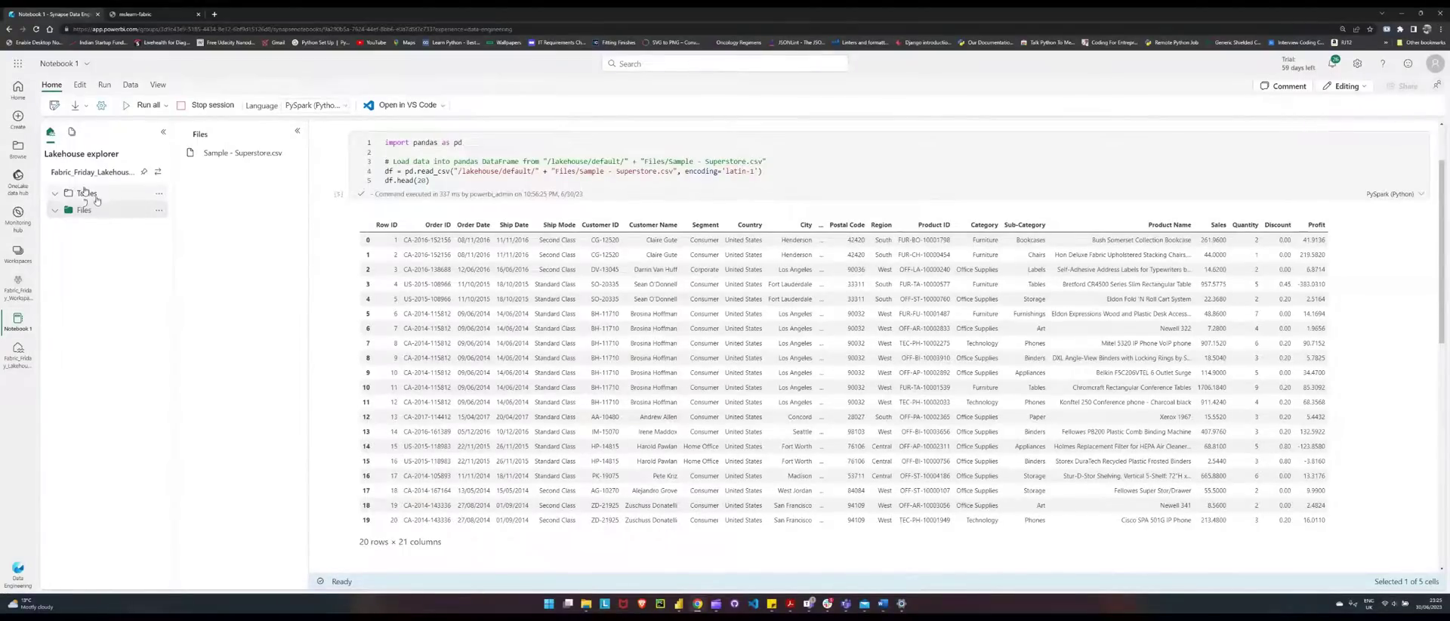
click(35, 28)
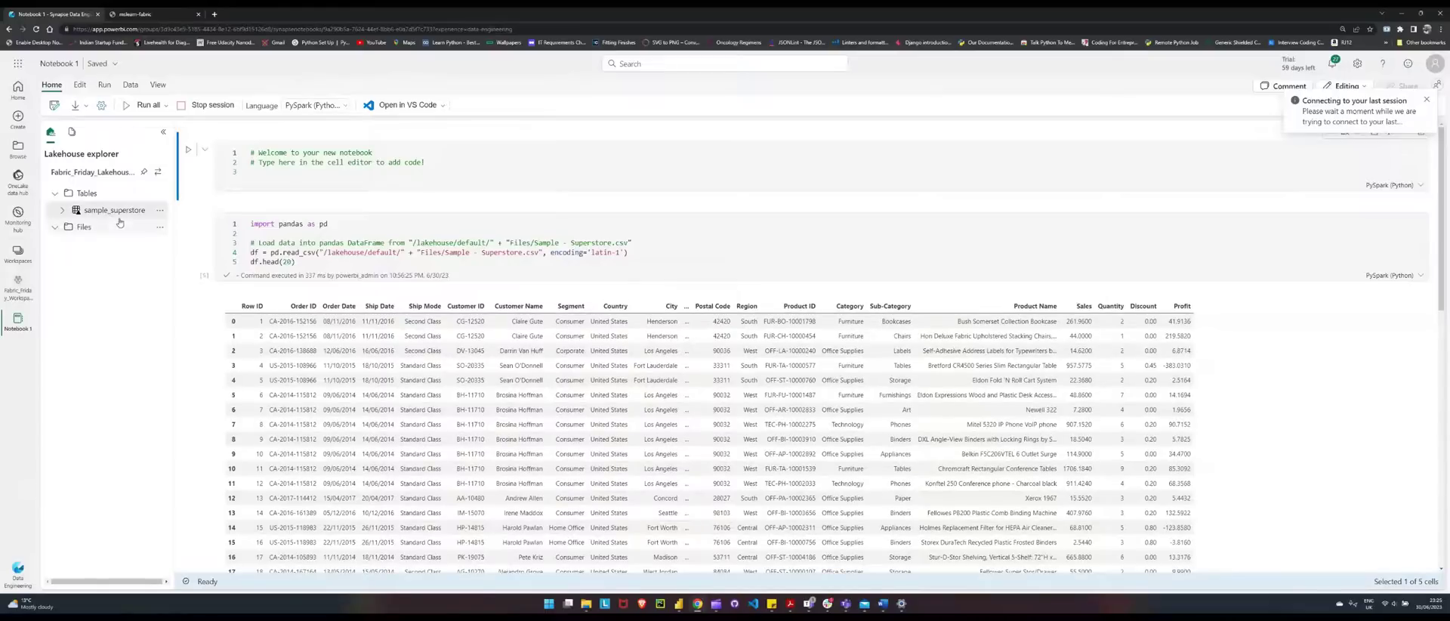
scroll(297, 290, down, 15)
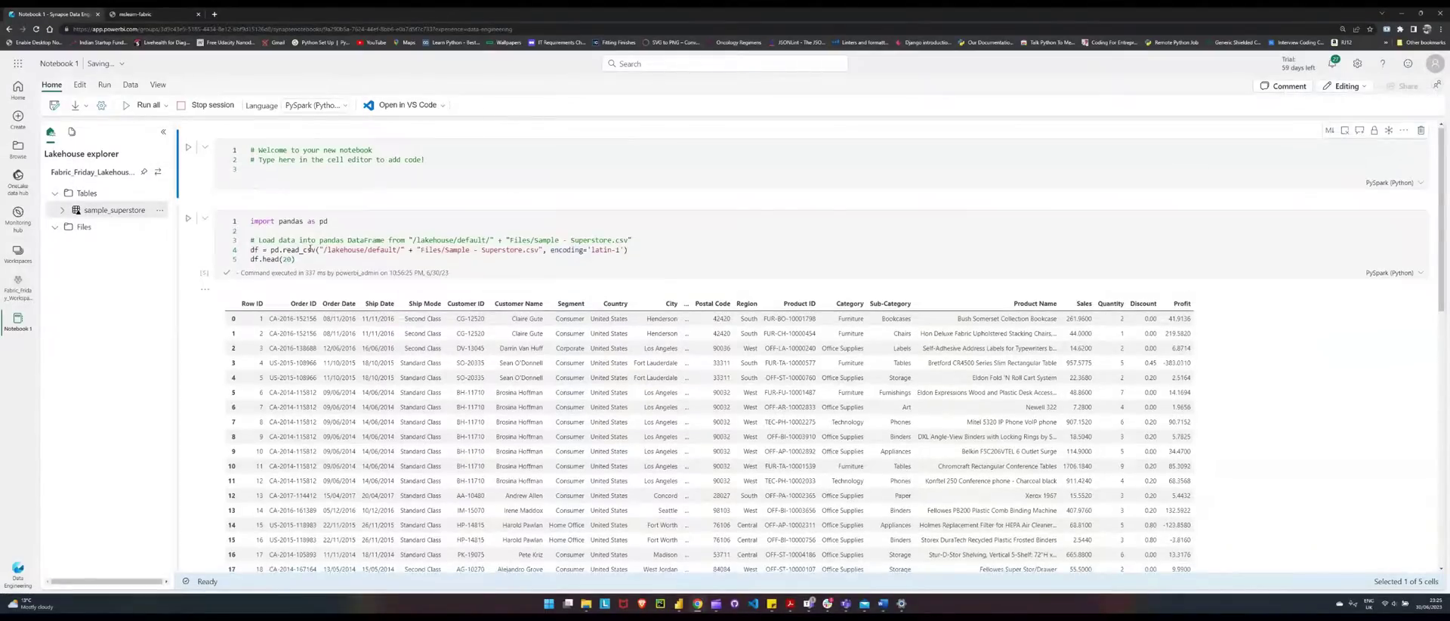
click(270, 355)
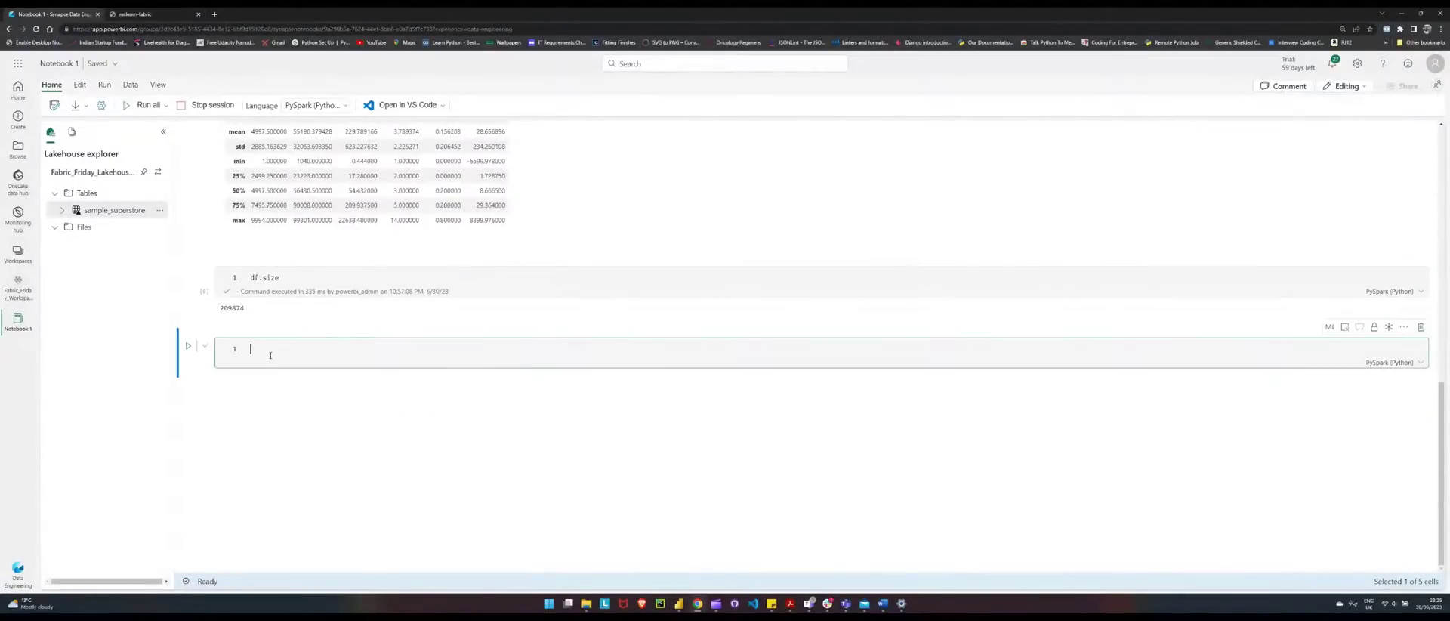
- Load the sample_superstore table into a new cell using Spark and run the generated SELECT query with LIMIT 1000
click(160, 211)
mouse_move(182, 253)
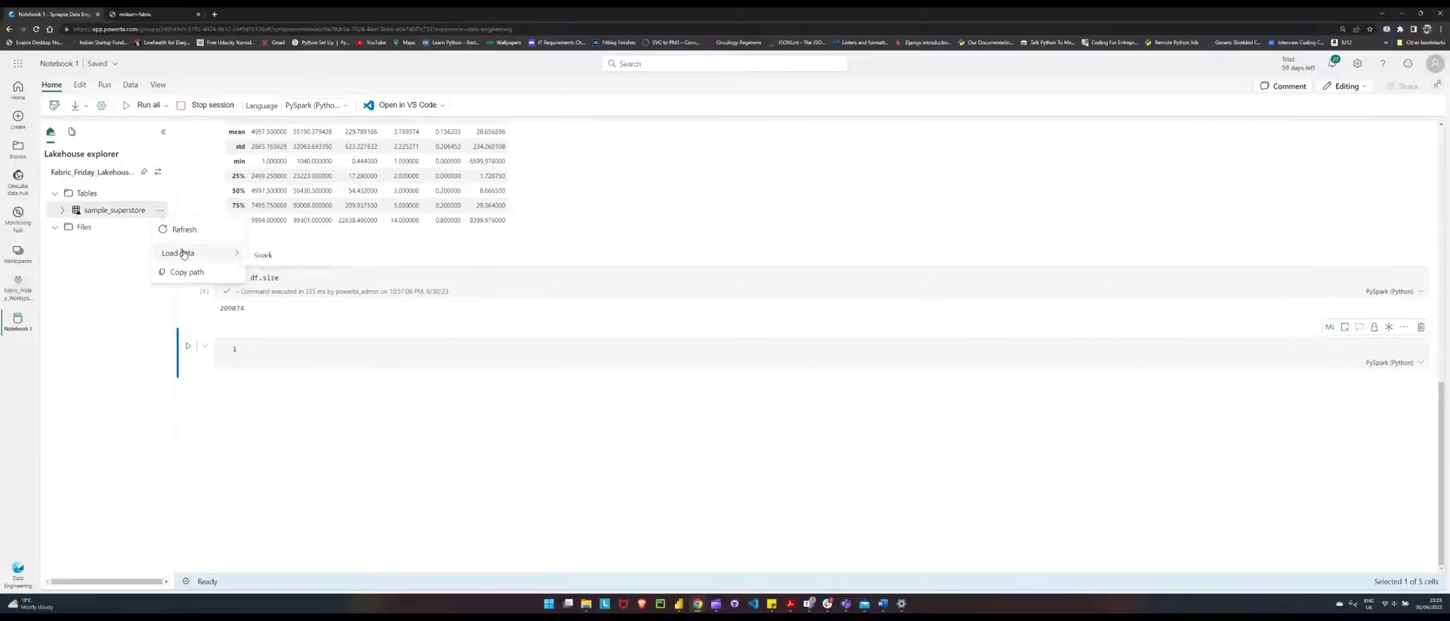
click(262, 256)
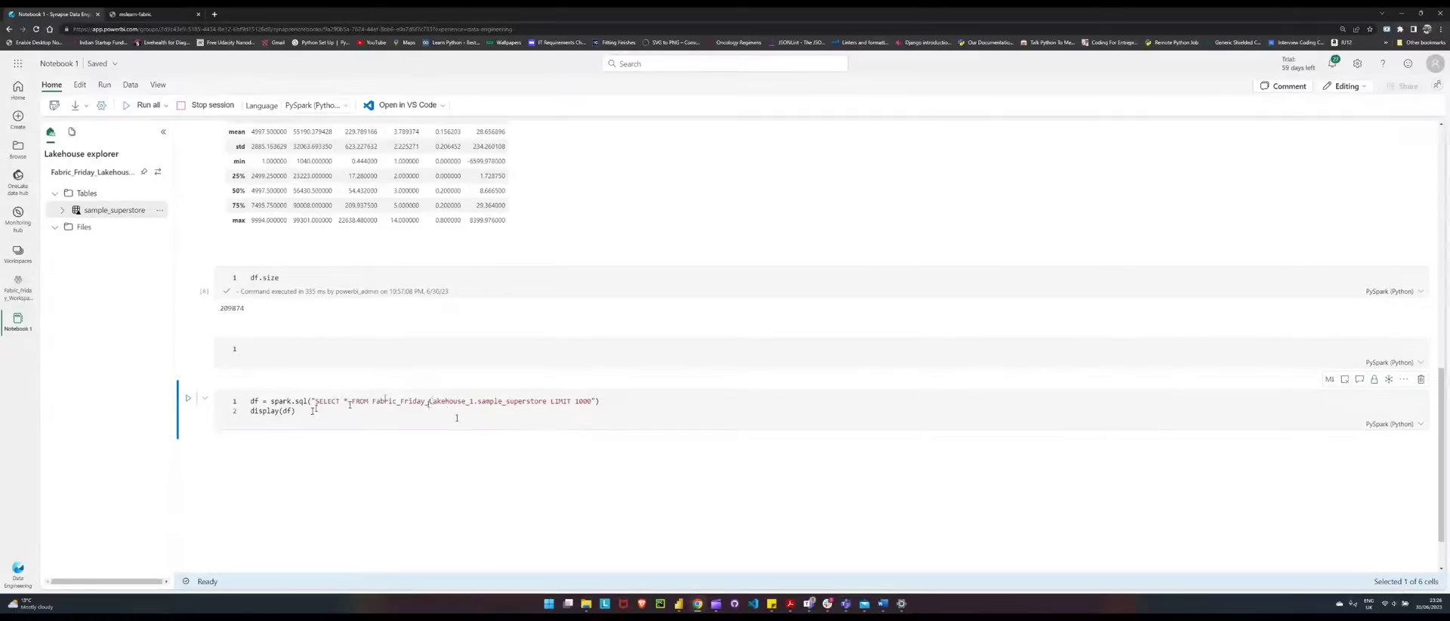
double_click(561, 401)
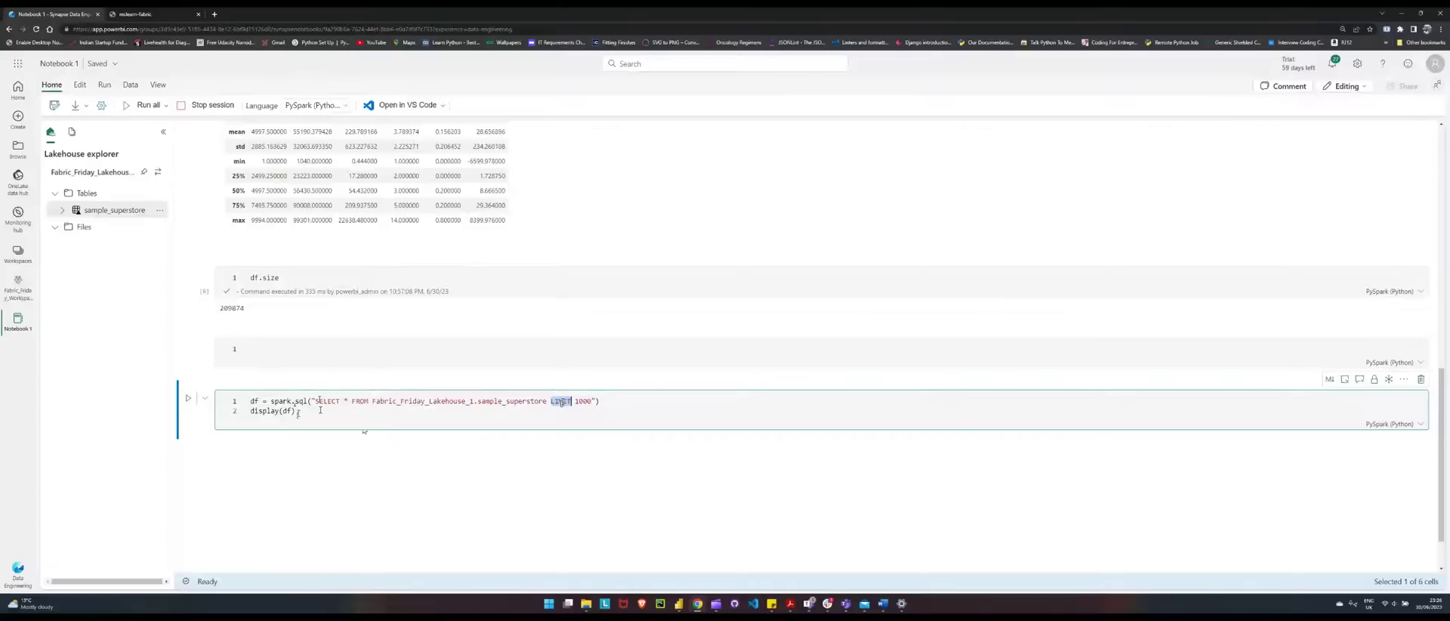
key(ctrl+Return)
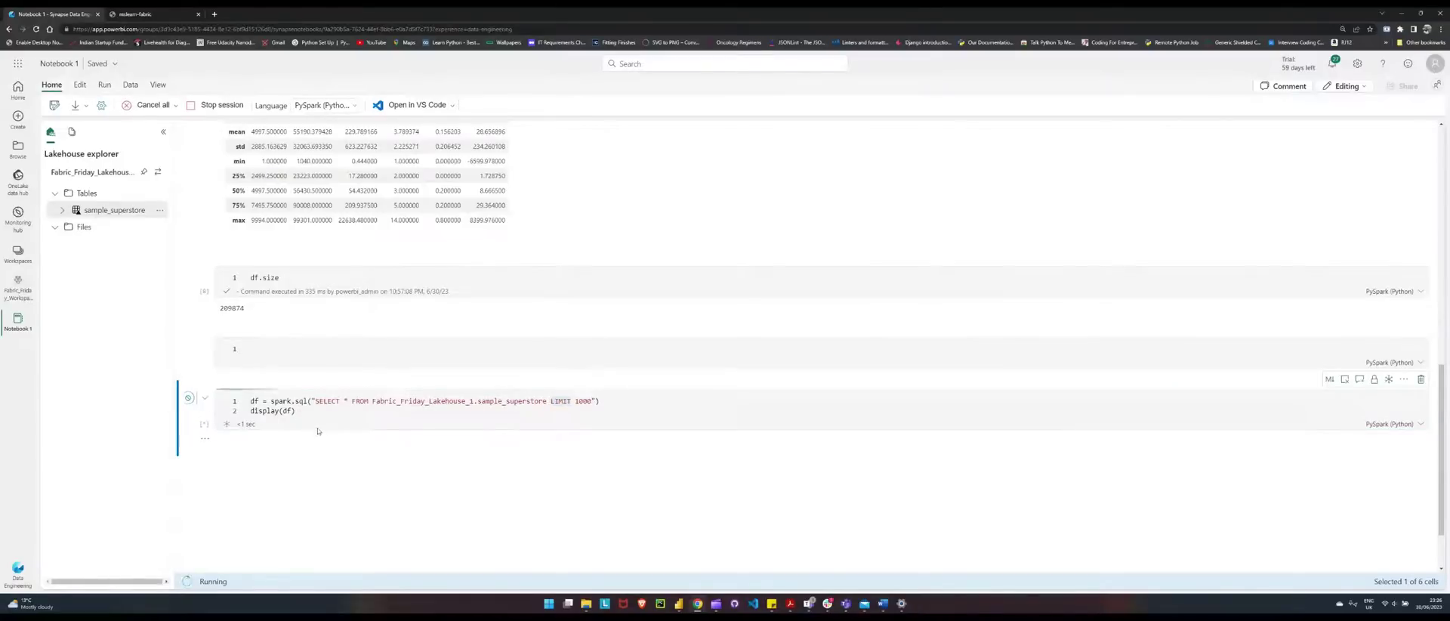
scroll(372, 410, down, 1)
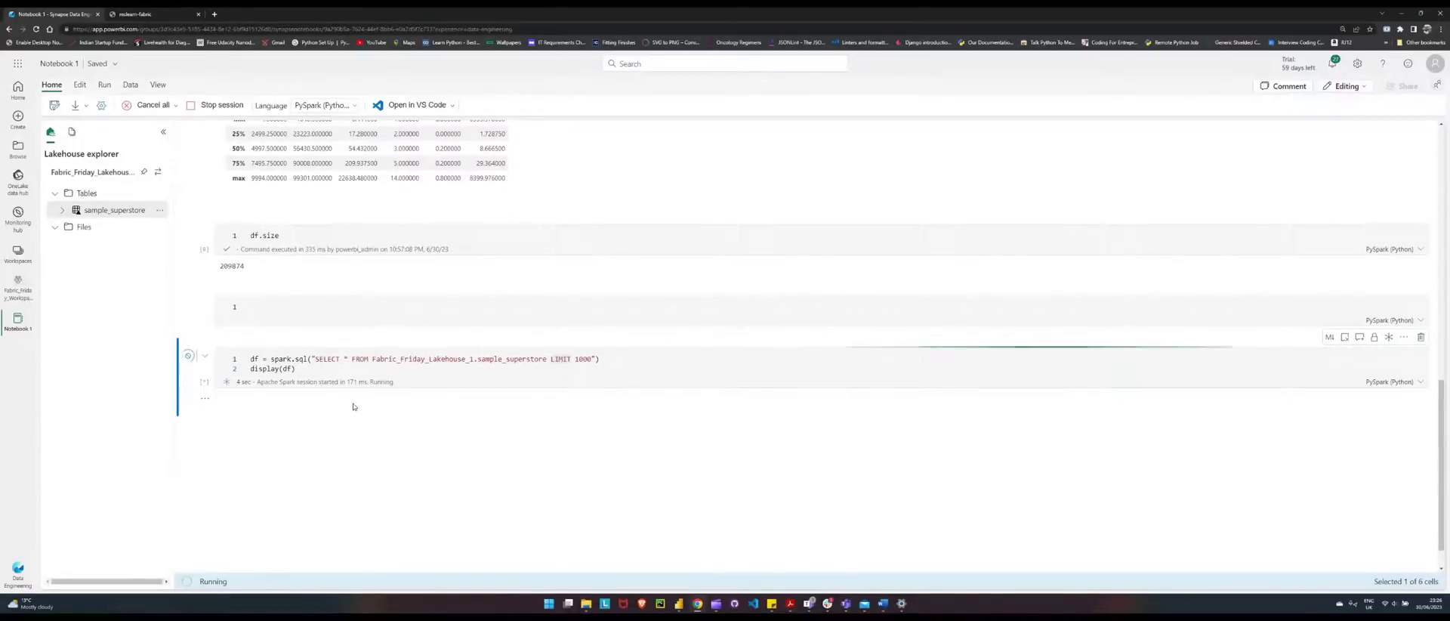
scroll(354, 397, down, 1)
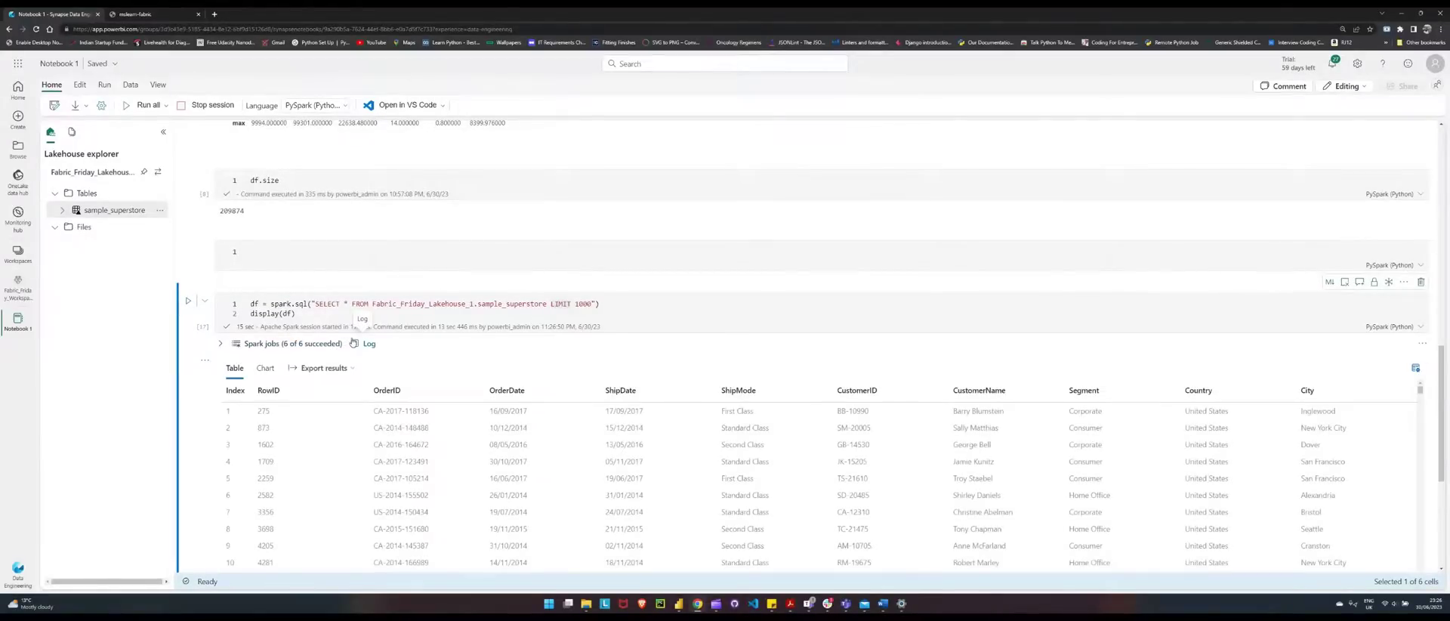
- Look through the query's result rows, then display them as a chart with its view options open
scroll(356, 336, down, 1)
scroll(356, 336, down, 6)
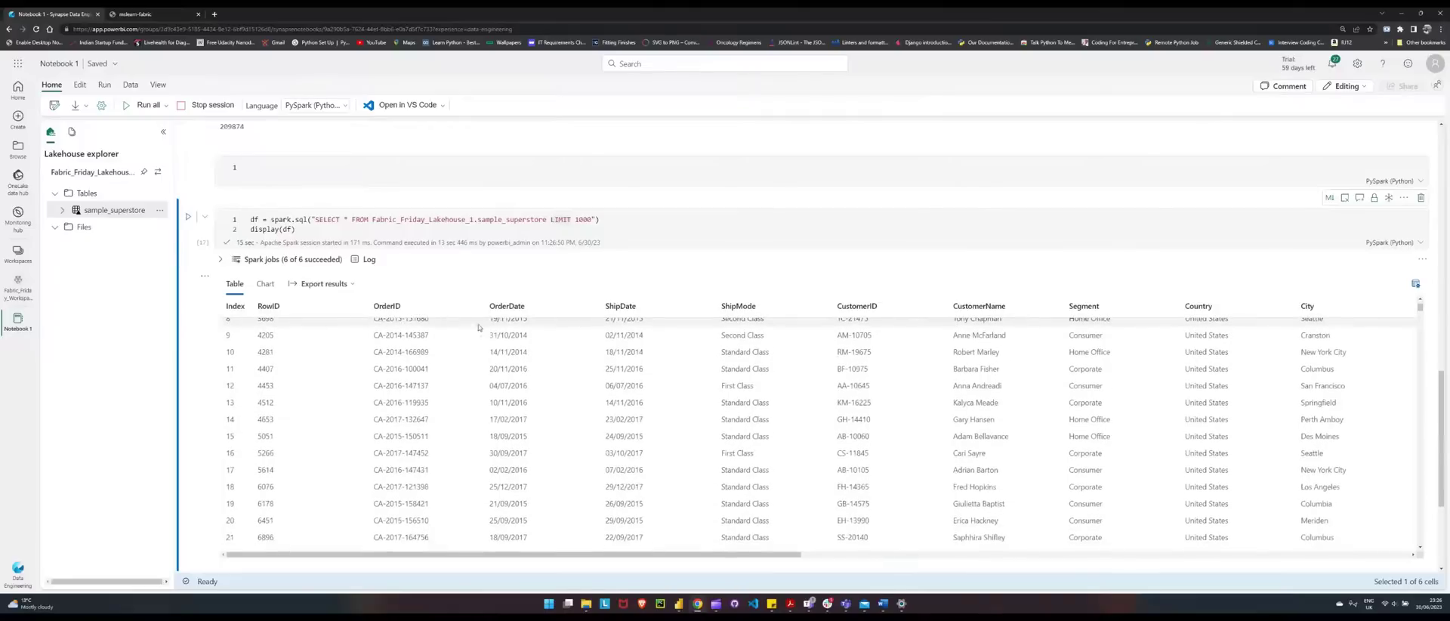
scroll(347, 332, down, 3)
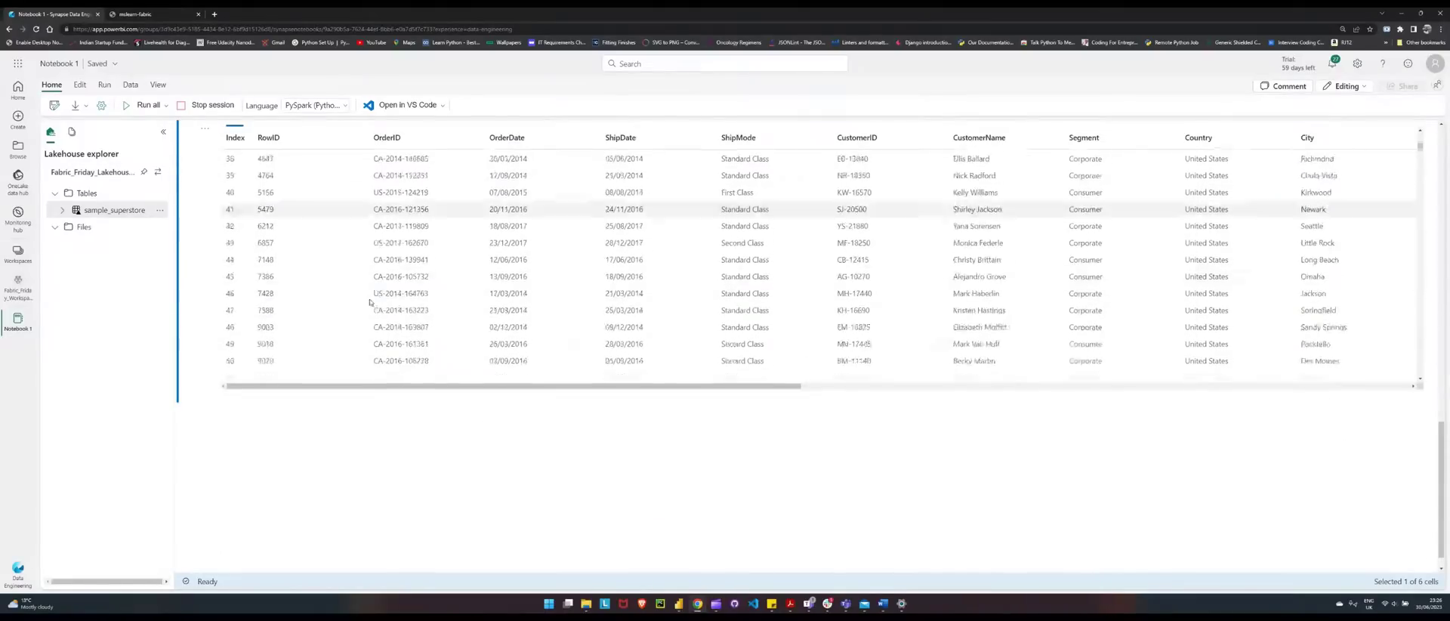
scroll(336, 320, up, 10)
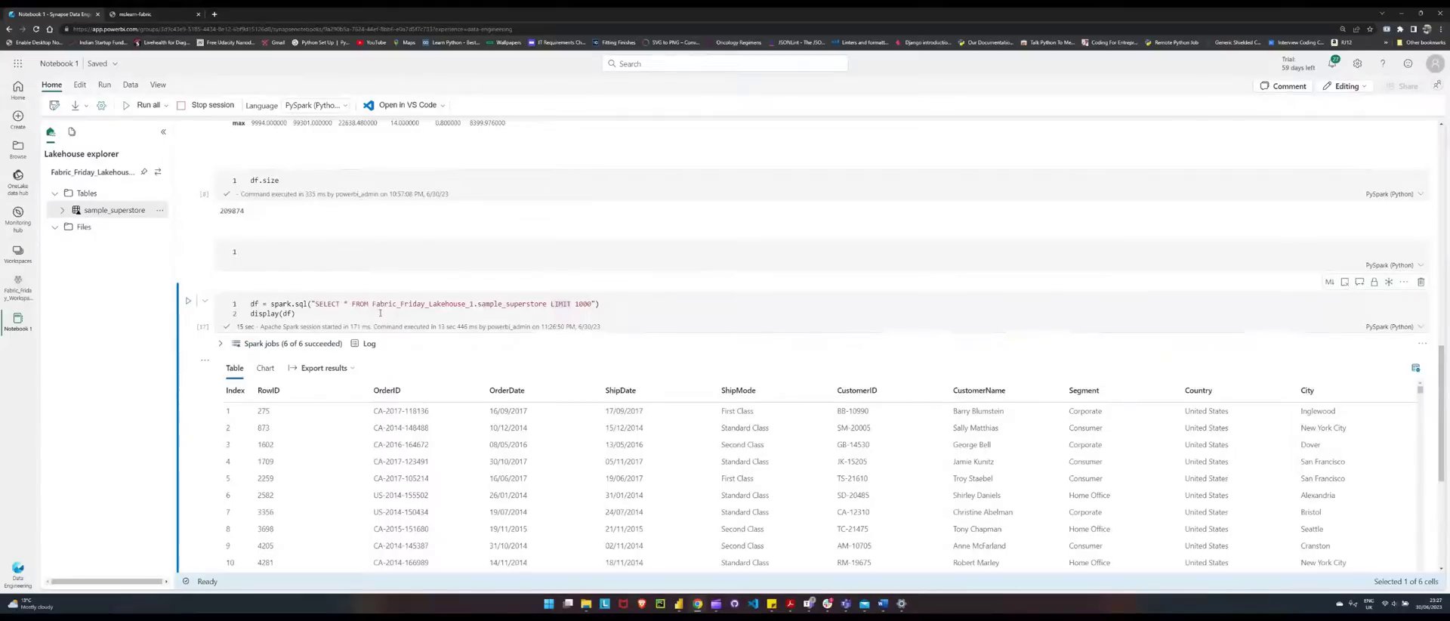
click(266, 368)
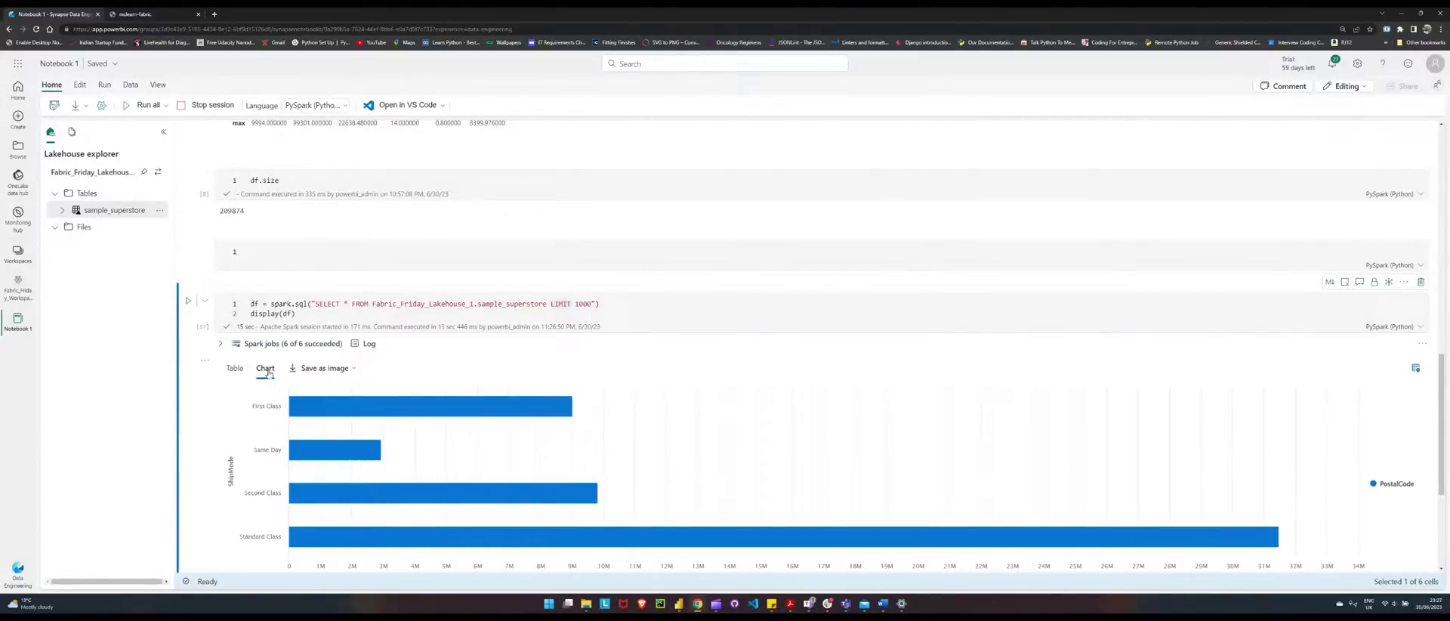
scroll(269, 371, down, 2)
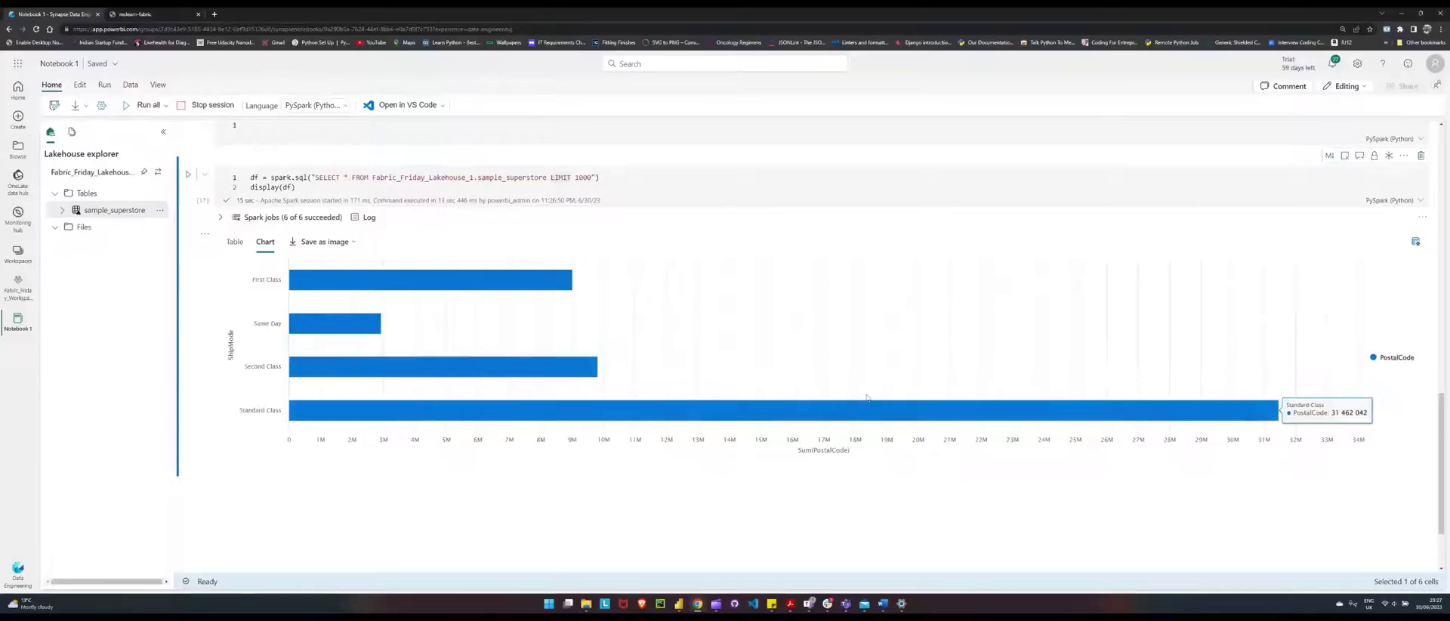
click(1416, 241)
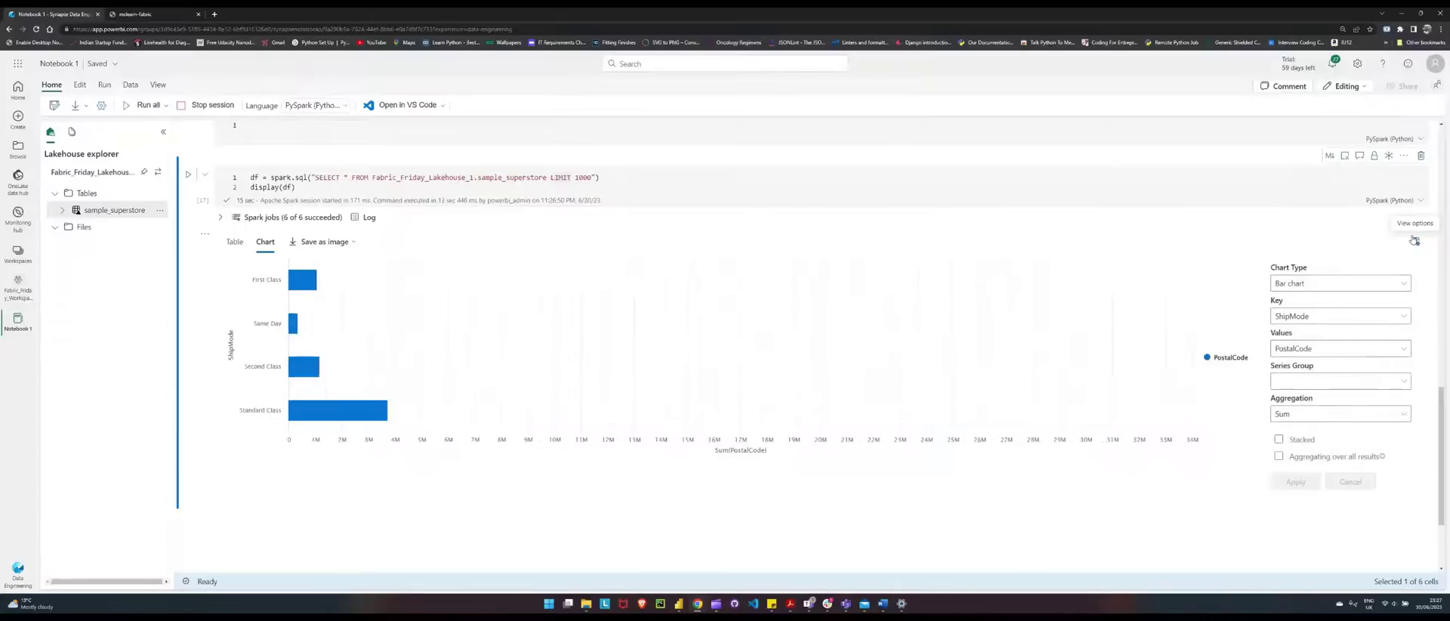
- Replace ShipMode with Segment as the chart's key
click(1310, 317)
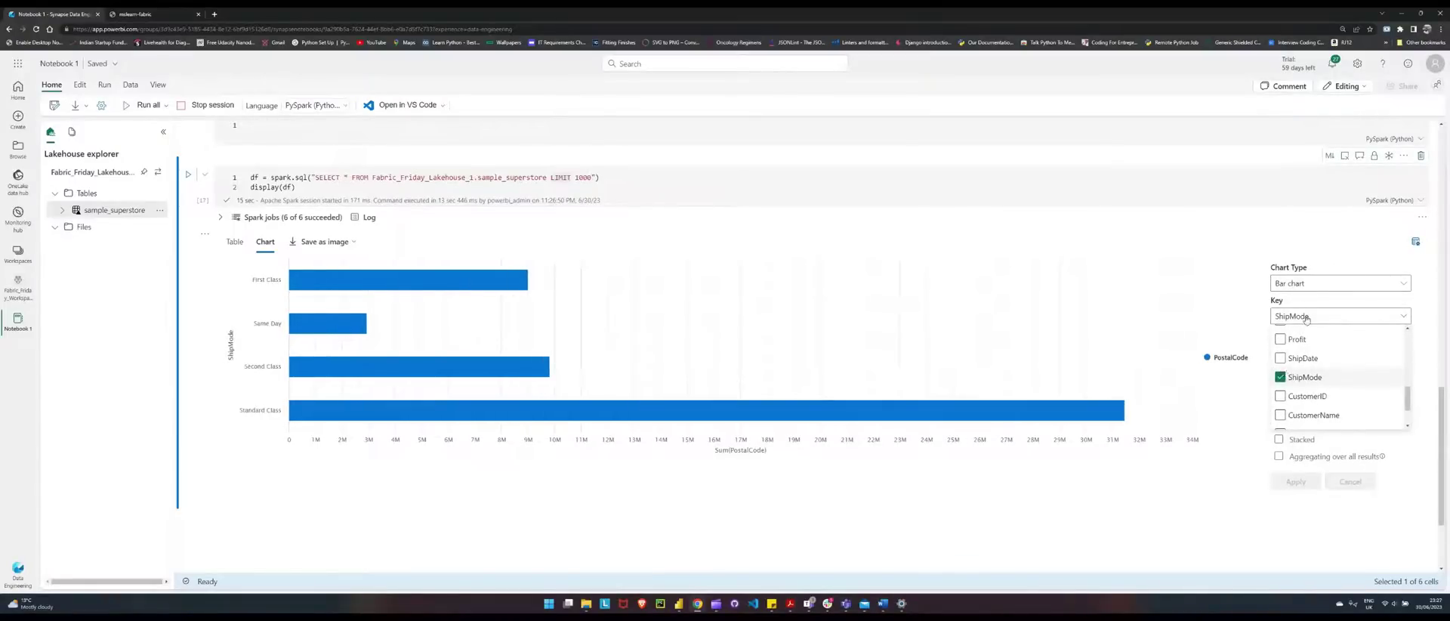
click(1281, 376)
scroll(1288, 374, up, 5)
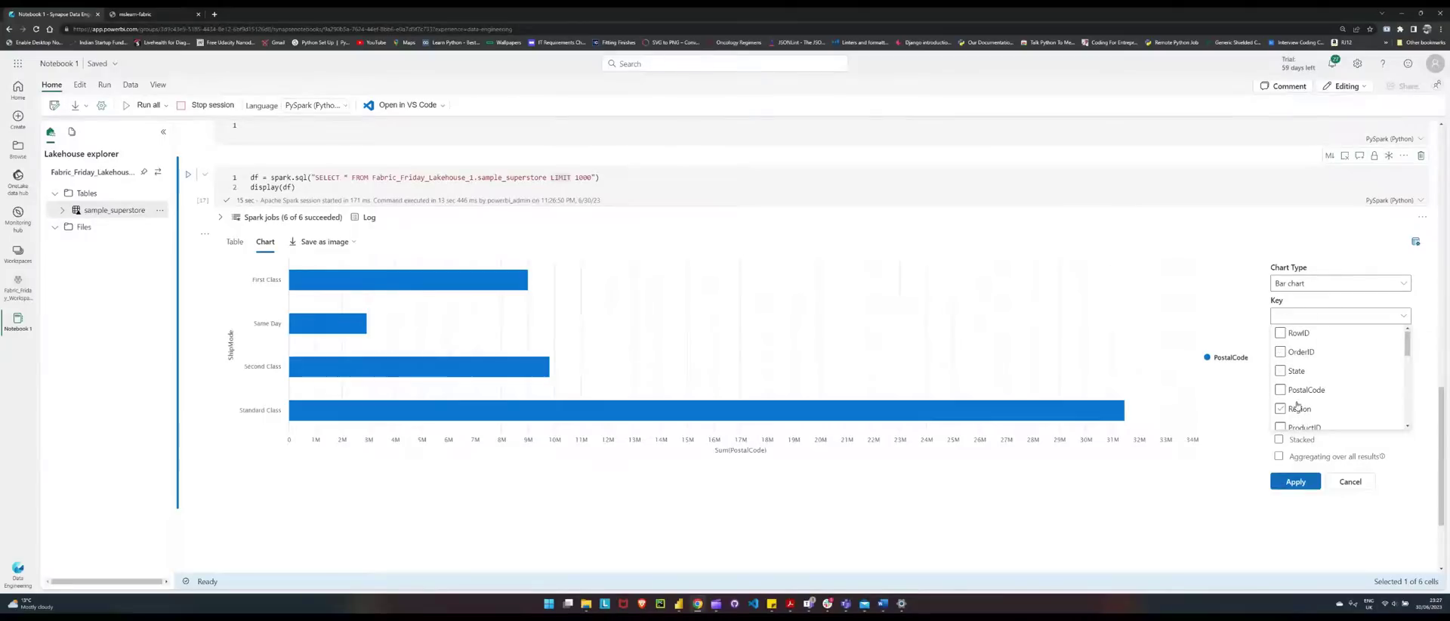
scroll(1297, 406, down, 2)
scroll(1290, 361, down, 4)
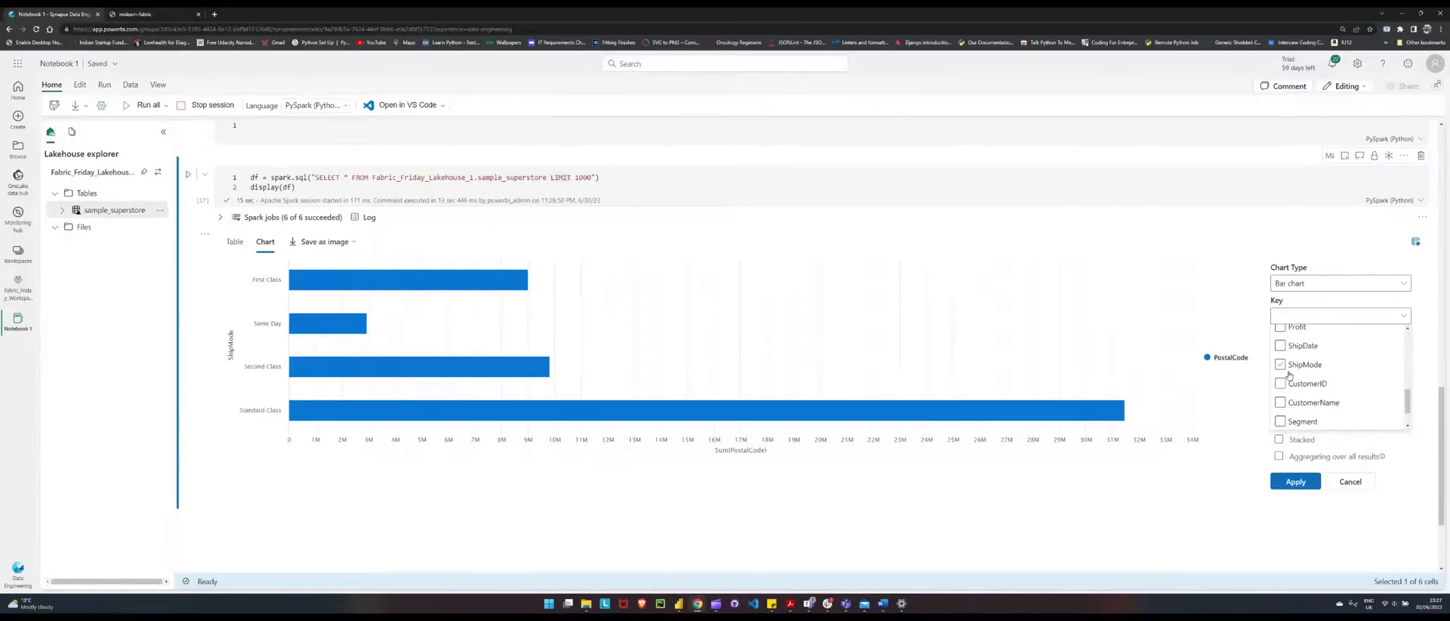
scroll(1289, 370, down, 2)
click(1280, 384)
click(1305, 321)
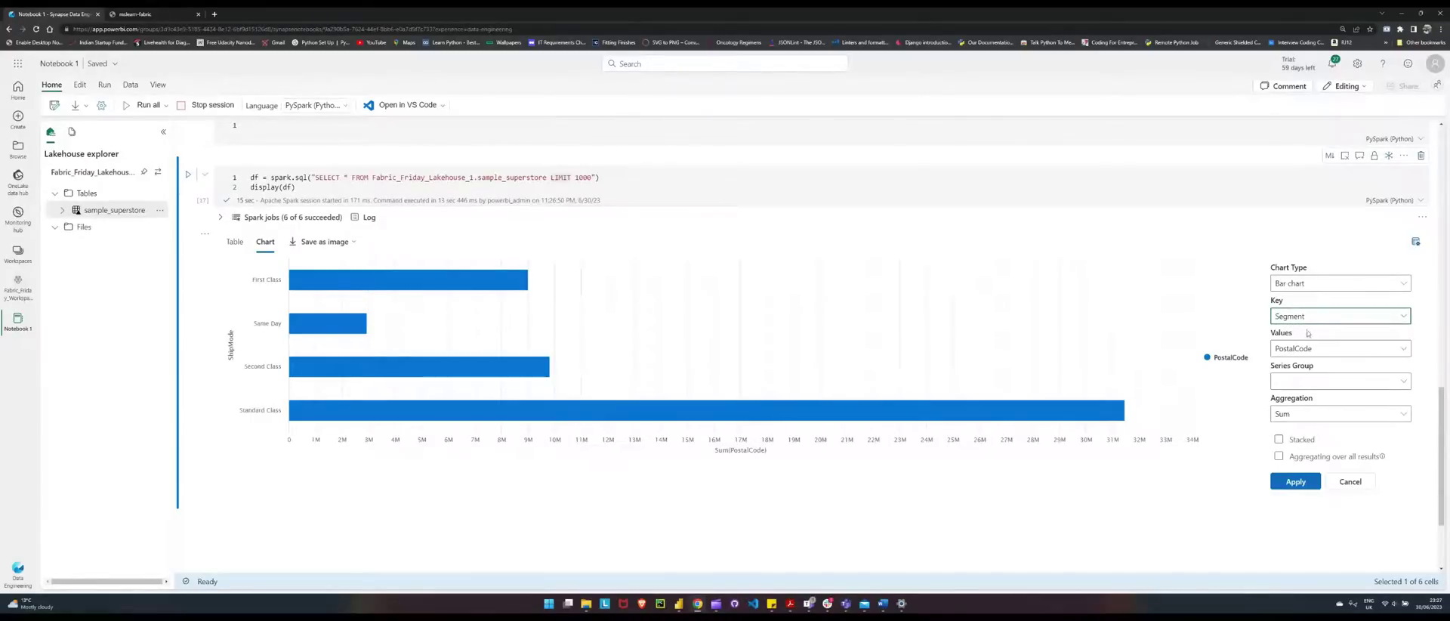
- Replace PostalCode with Sales as the chart's values
click(1306, 348)
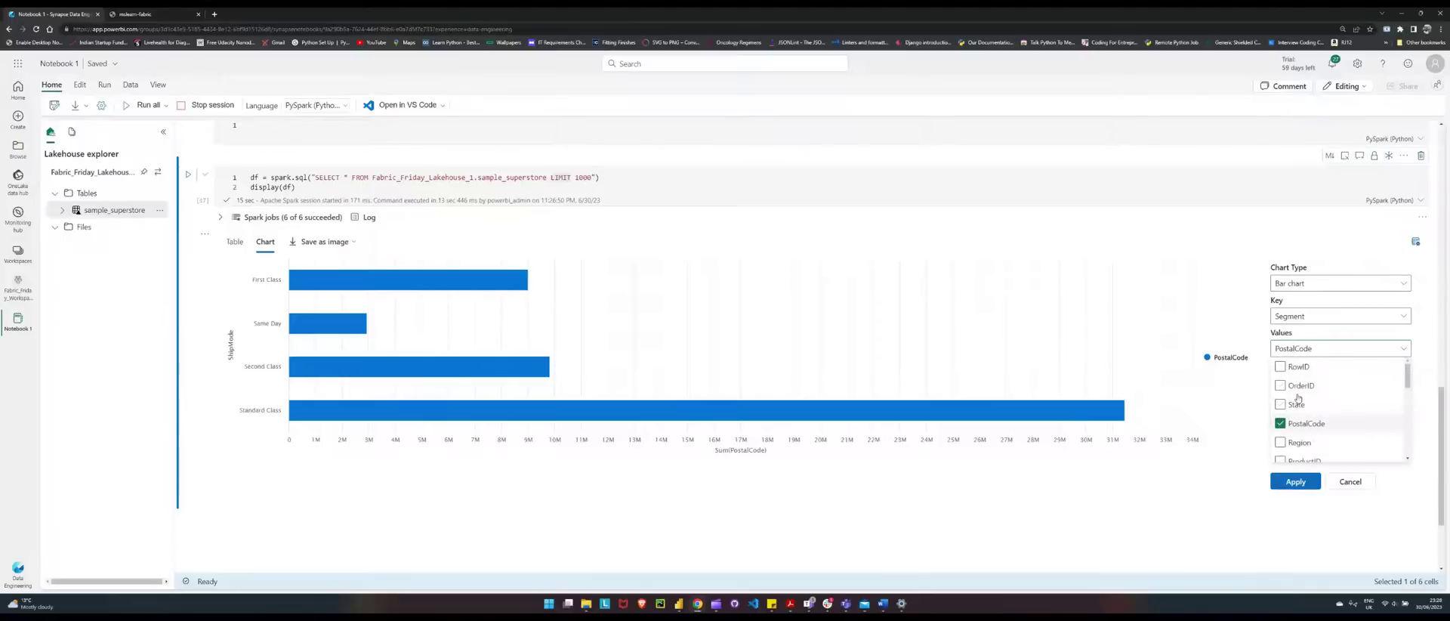
scroll(1296, 400, down, 4)
click(1282, 370)
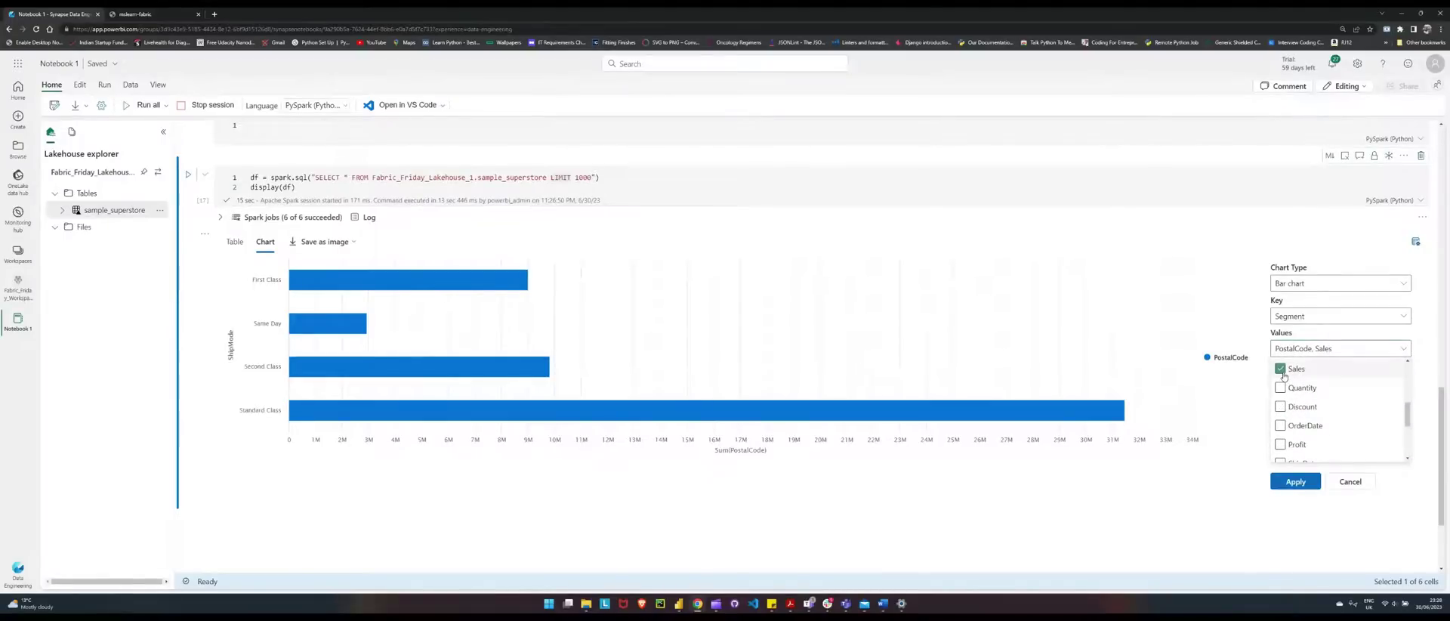
scroll(1284, 400, up, 4)
click(1280, 424)
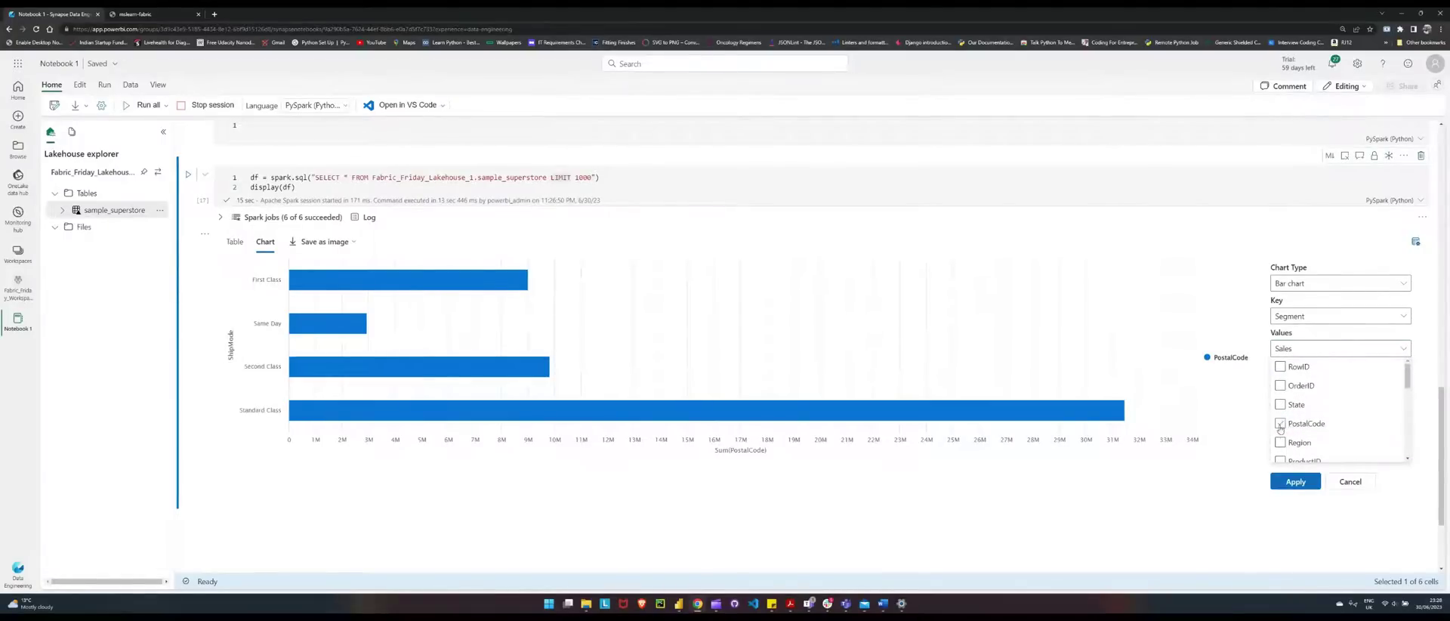
- Review the available chart types, keep Bar chart, and apply the chart settings
click(1303, 290)
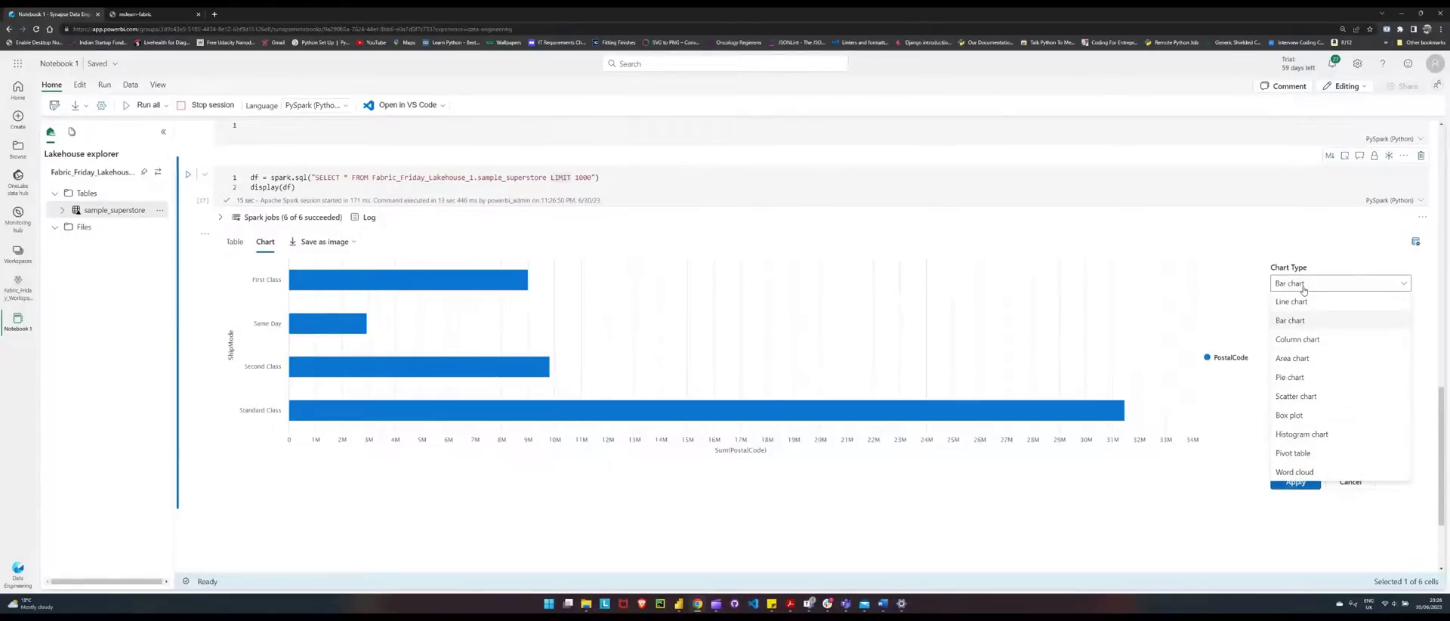
click(1303, 290)
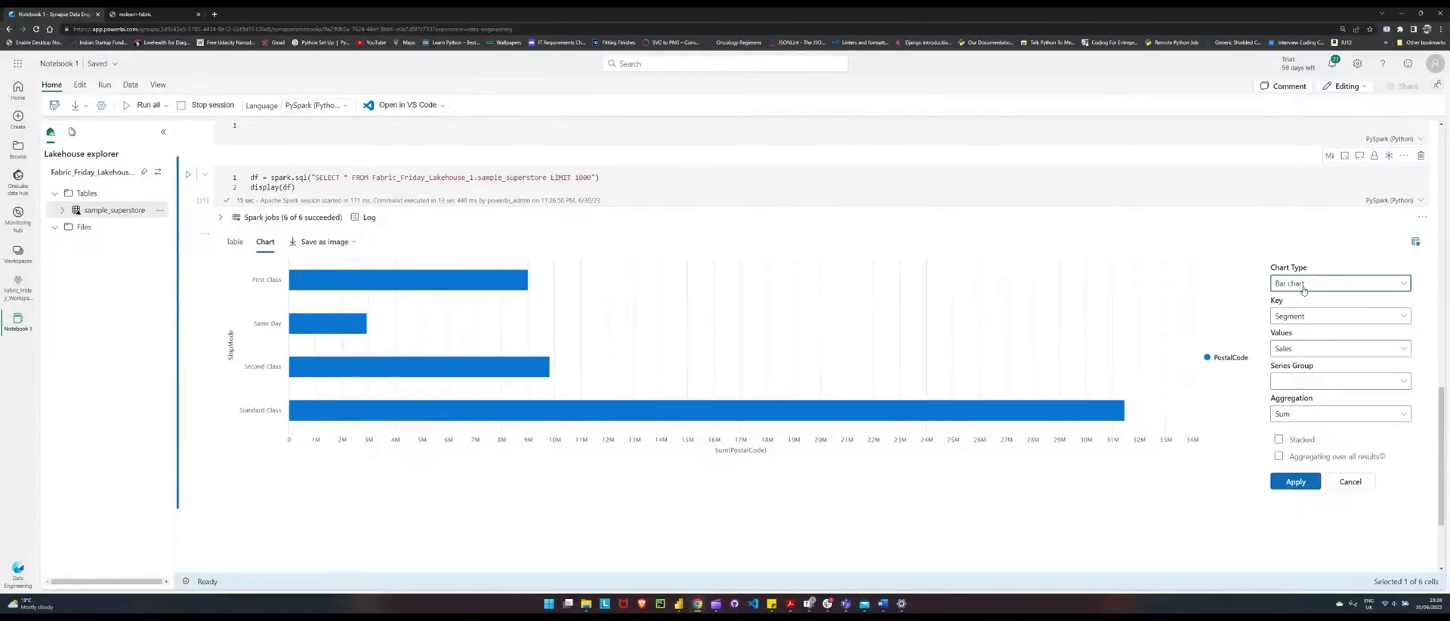
click(1303, 290)
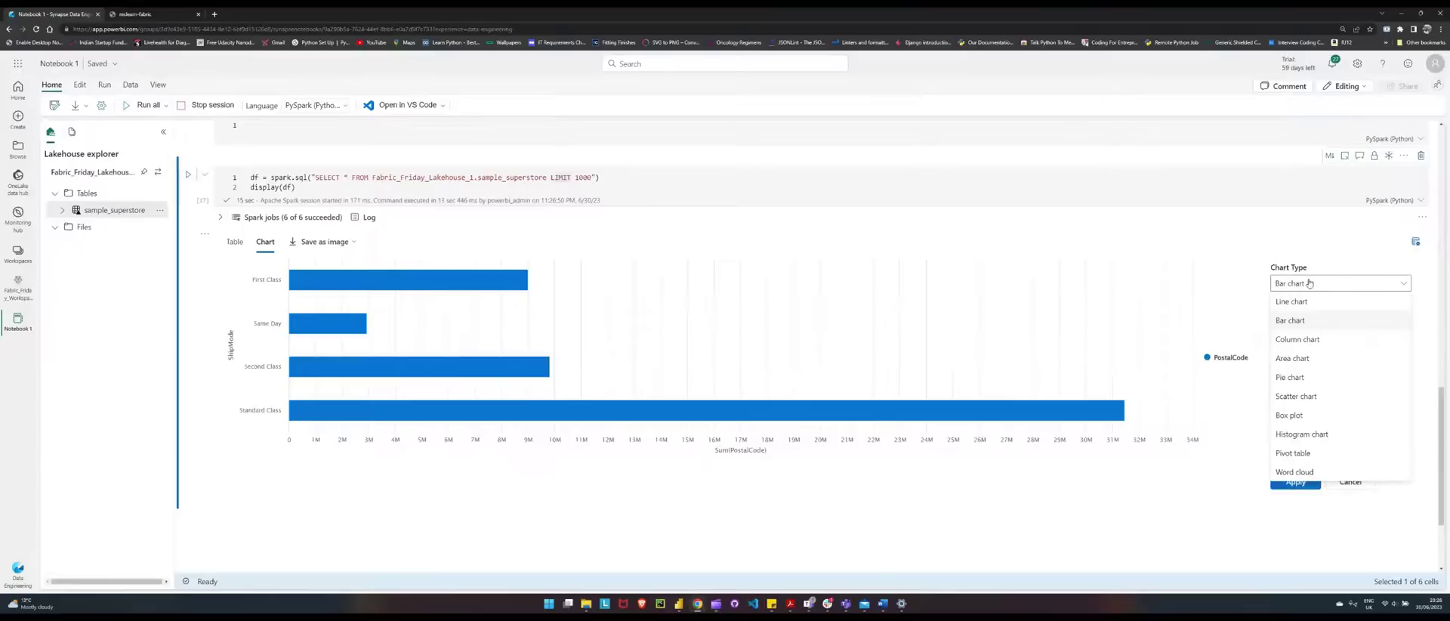
click(1309, 282)
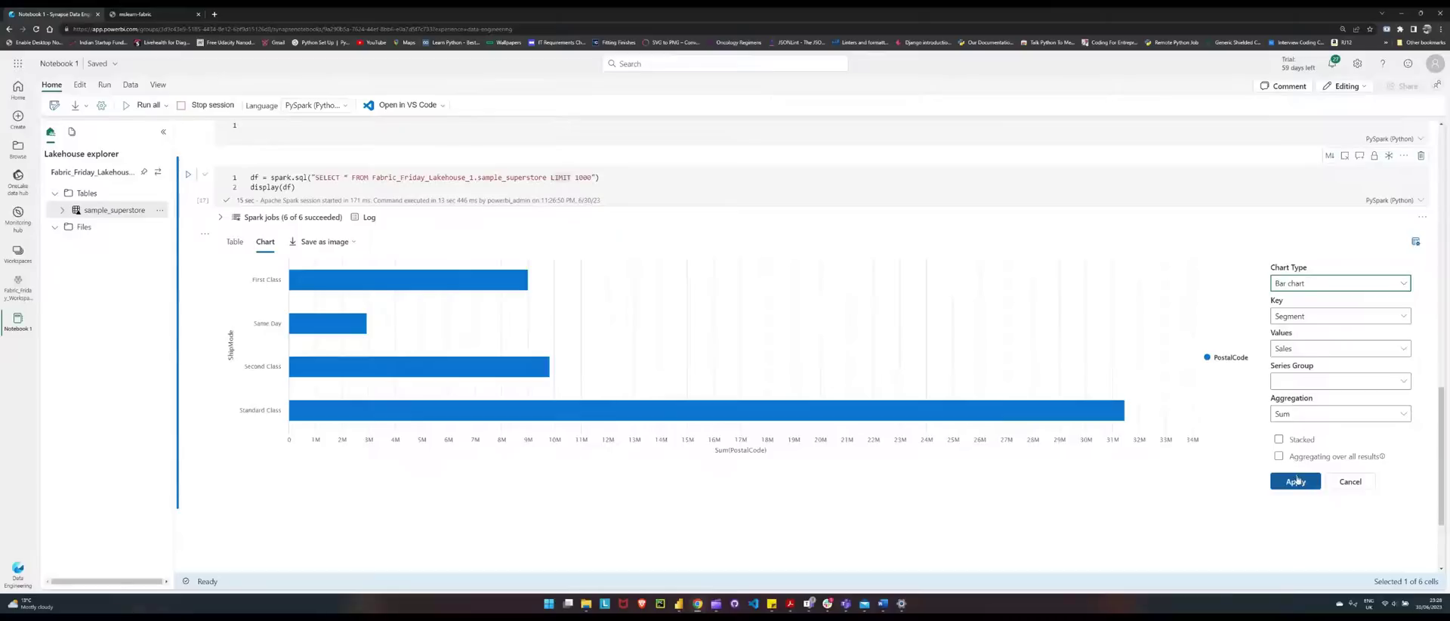
click(1296, 480)
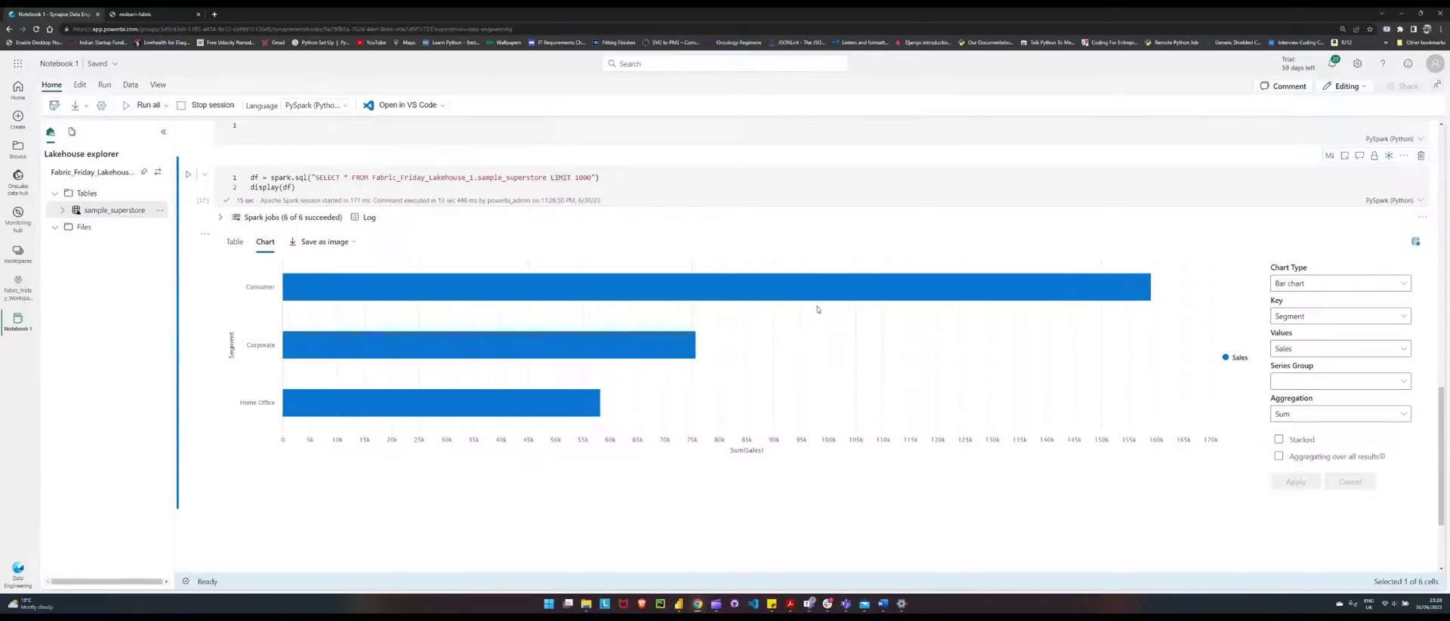
mouse_move(632, 418)
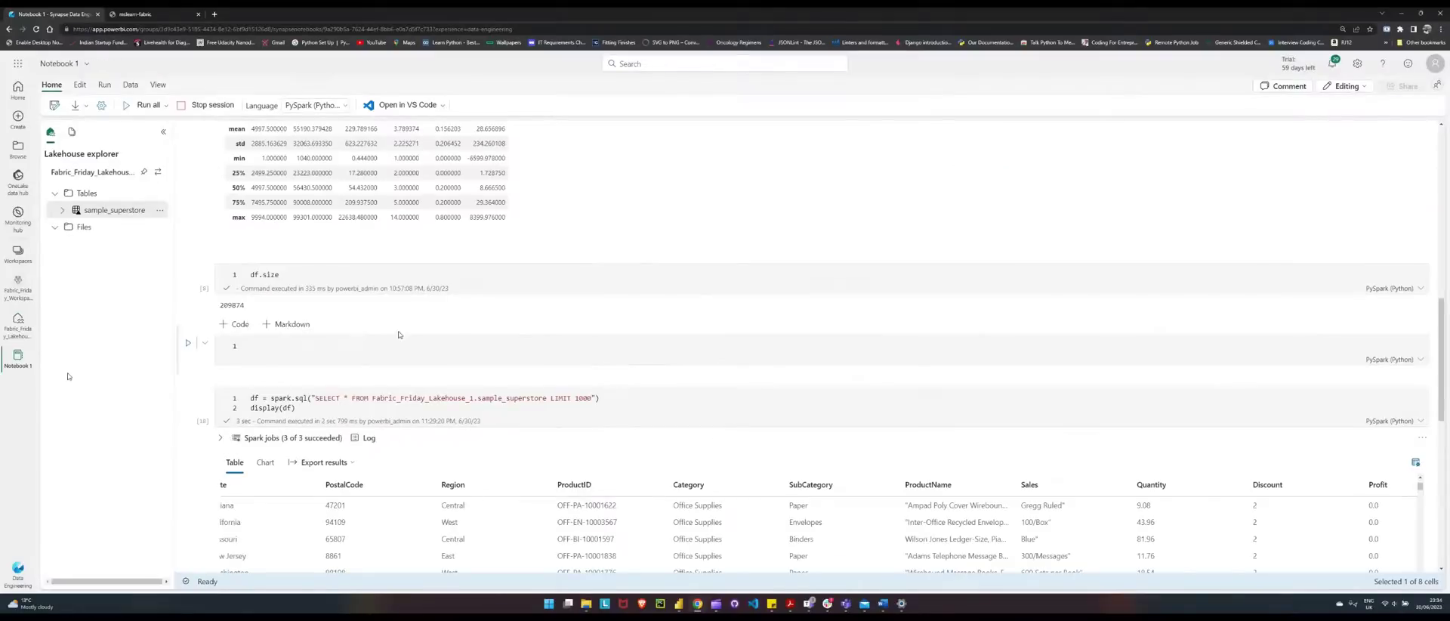
- Examine the cell with the SELECT query on sample_superstore for Profit < 0, its output, and the notebook's language options
scroll(392, 334, down, 2)
scroll(389, 331, down, 5)
scroll(306, 497, down, 3)
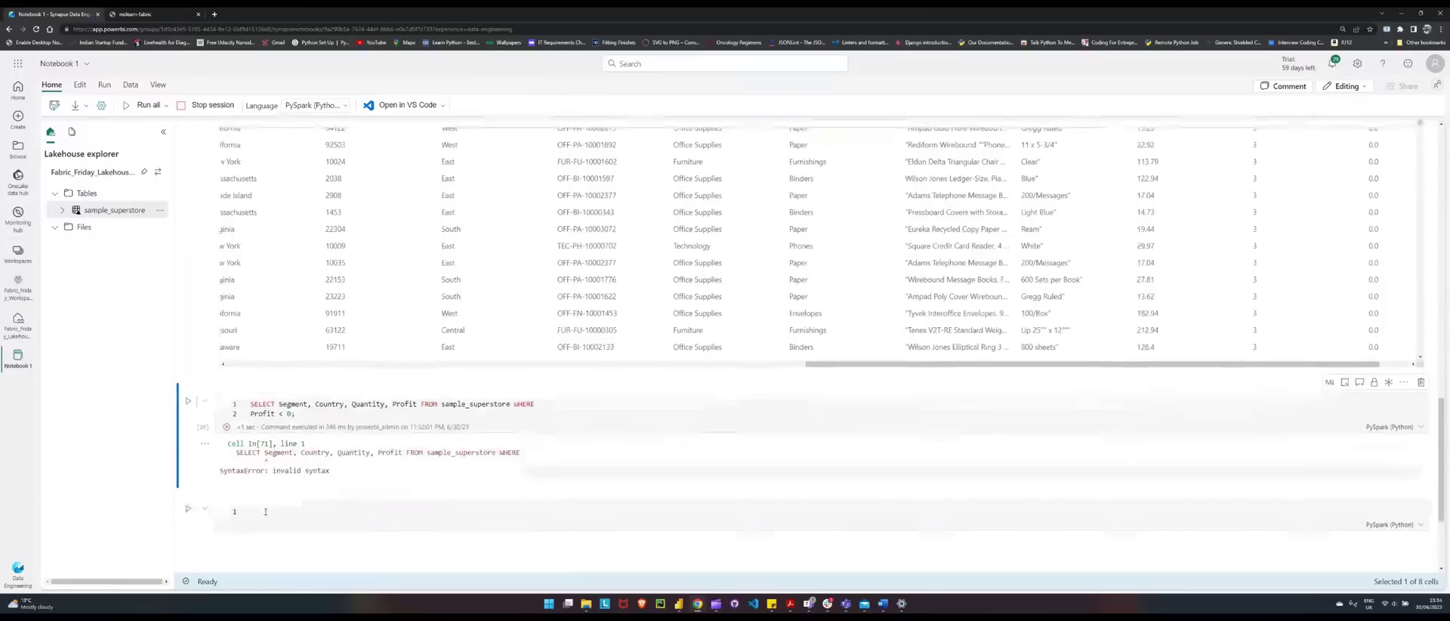
scroll(306, 262, up, 1)
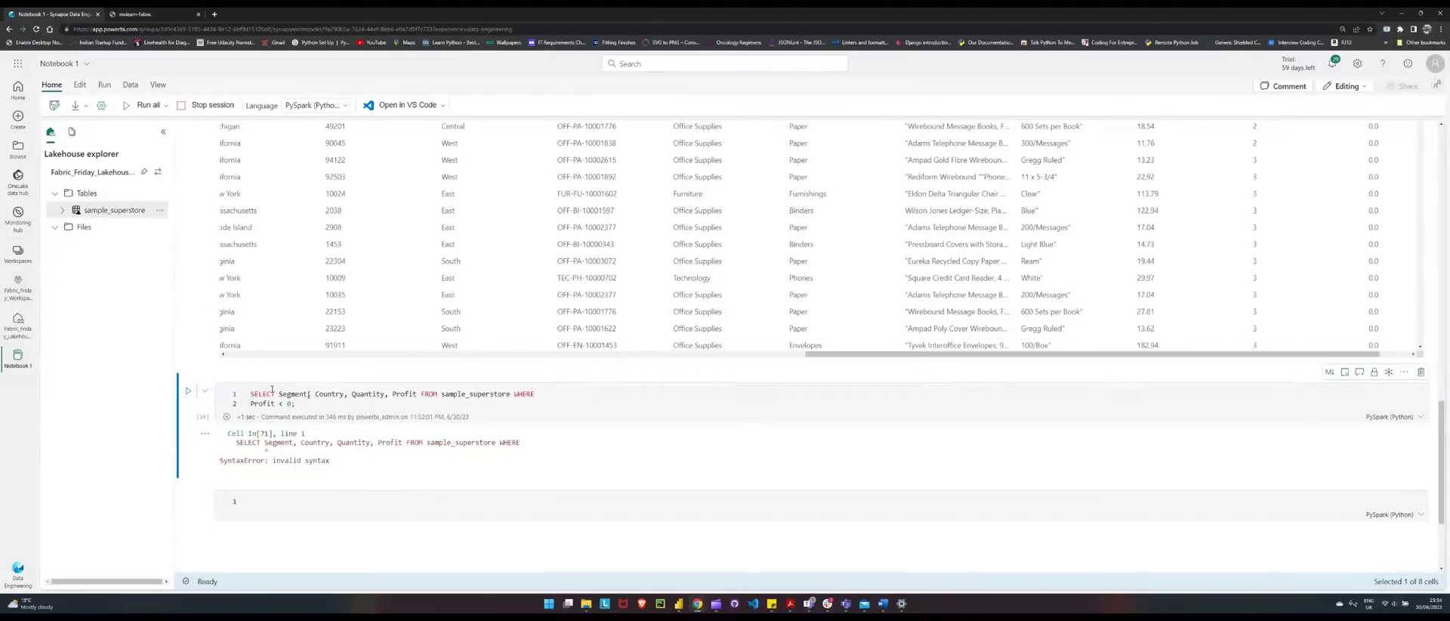
drag(304, 408, 251, 394)
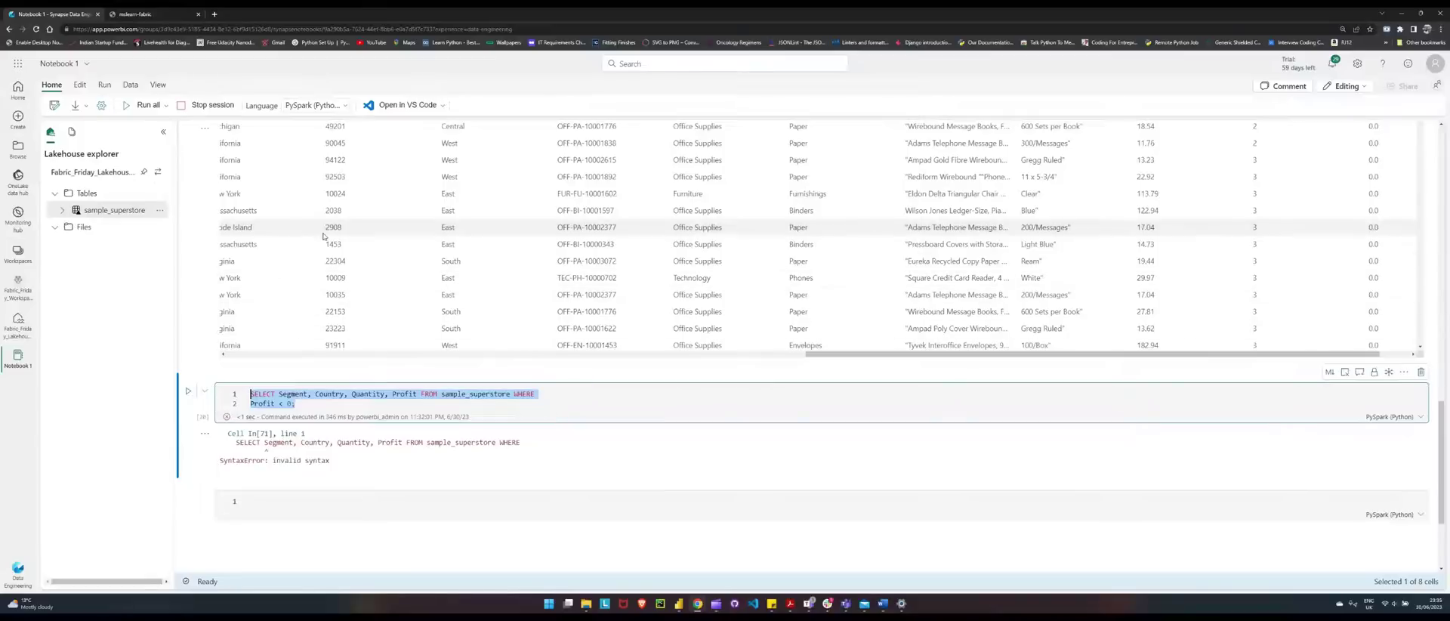
click(300, 405)
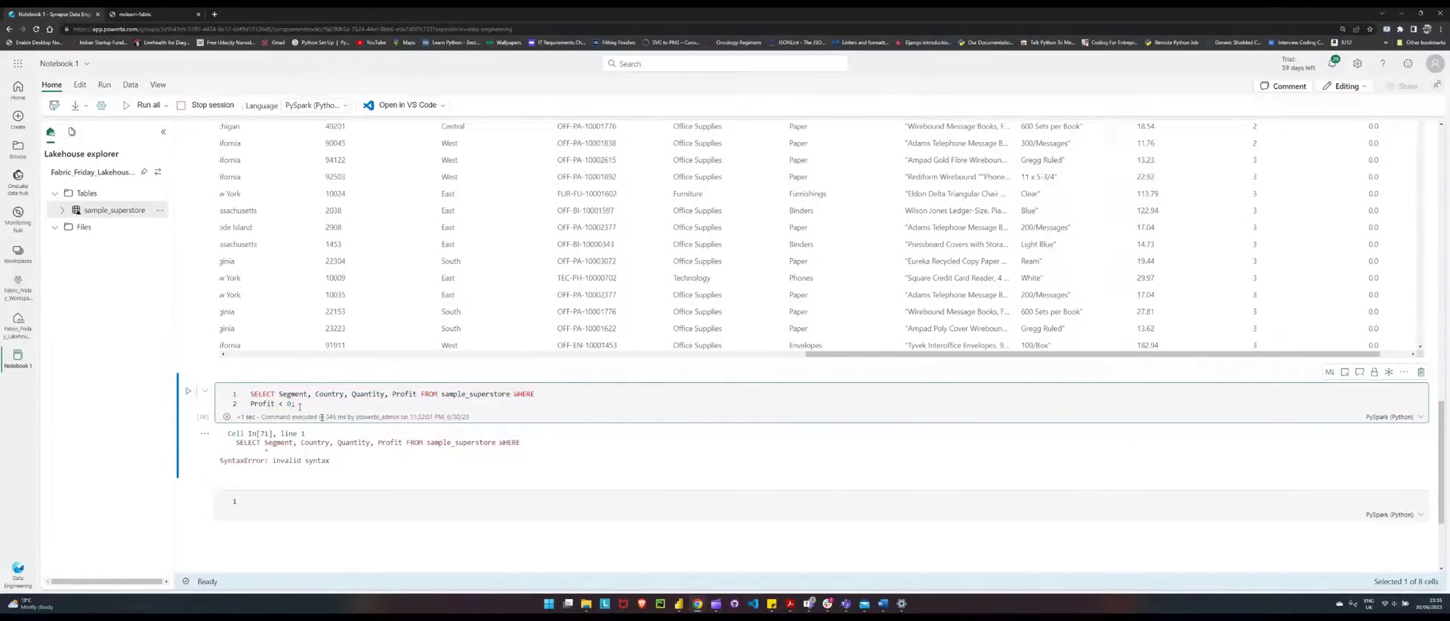
click(341, 467)
drag(341, 468, 257, 462)
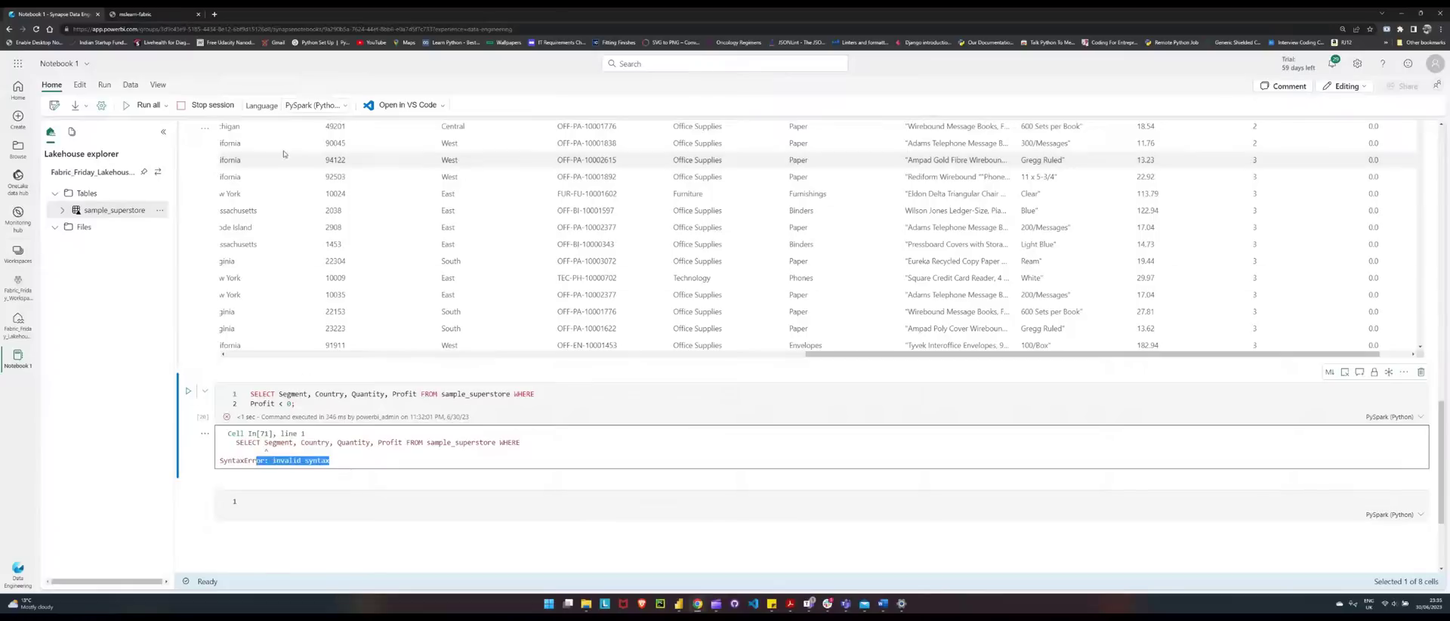
click(344, 108)
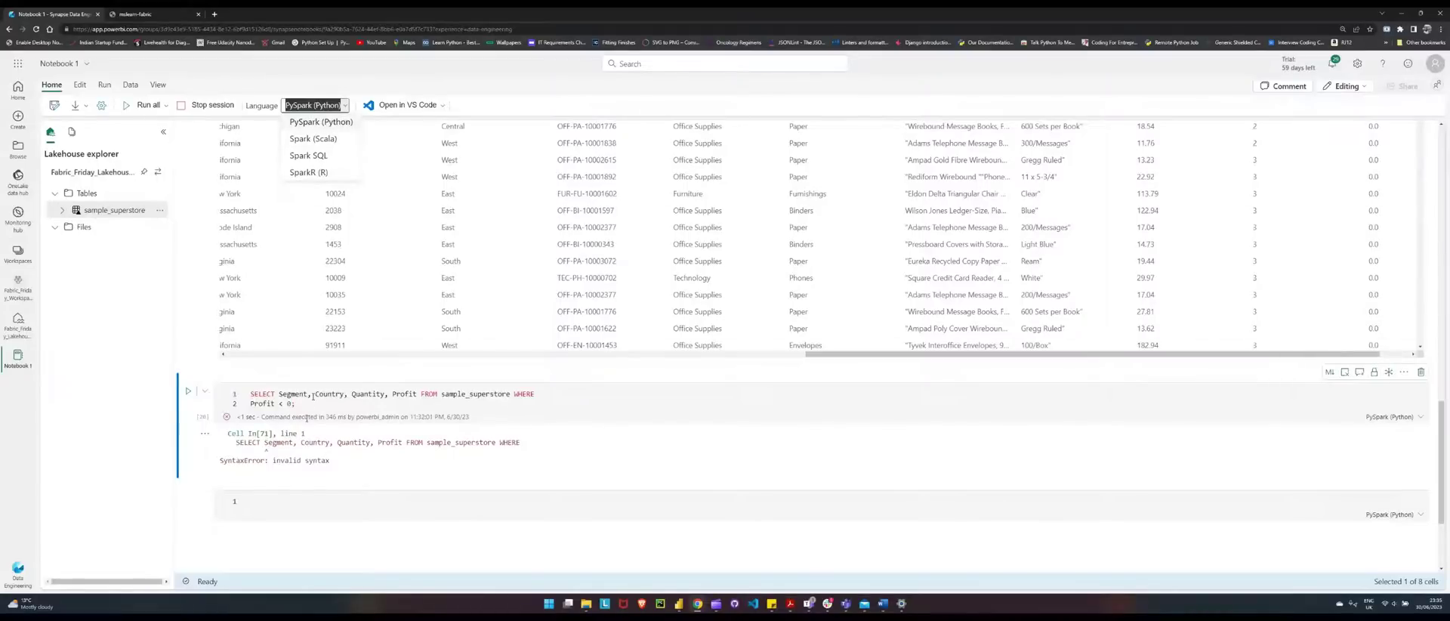
- Open Fabric_Friday_Lakehouse_1 from the notebook and switch it from Lakehouse to the SQL endpoint
drag(301, 407, 243, 393)
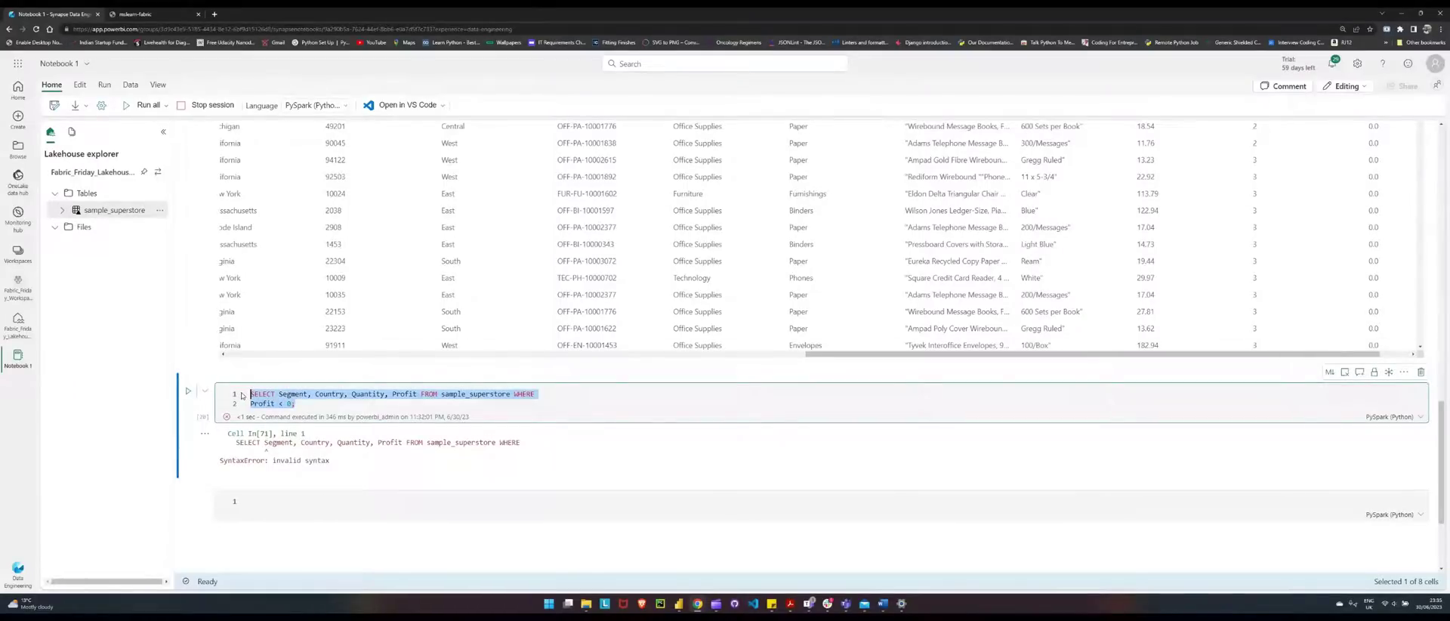
mouse_move(268, 380)
click(24, 331)
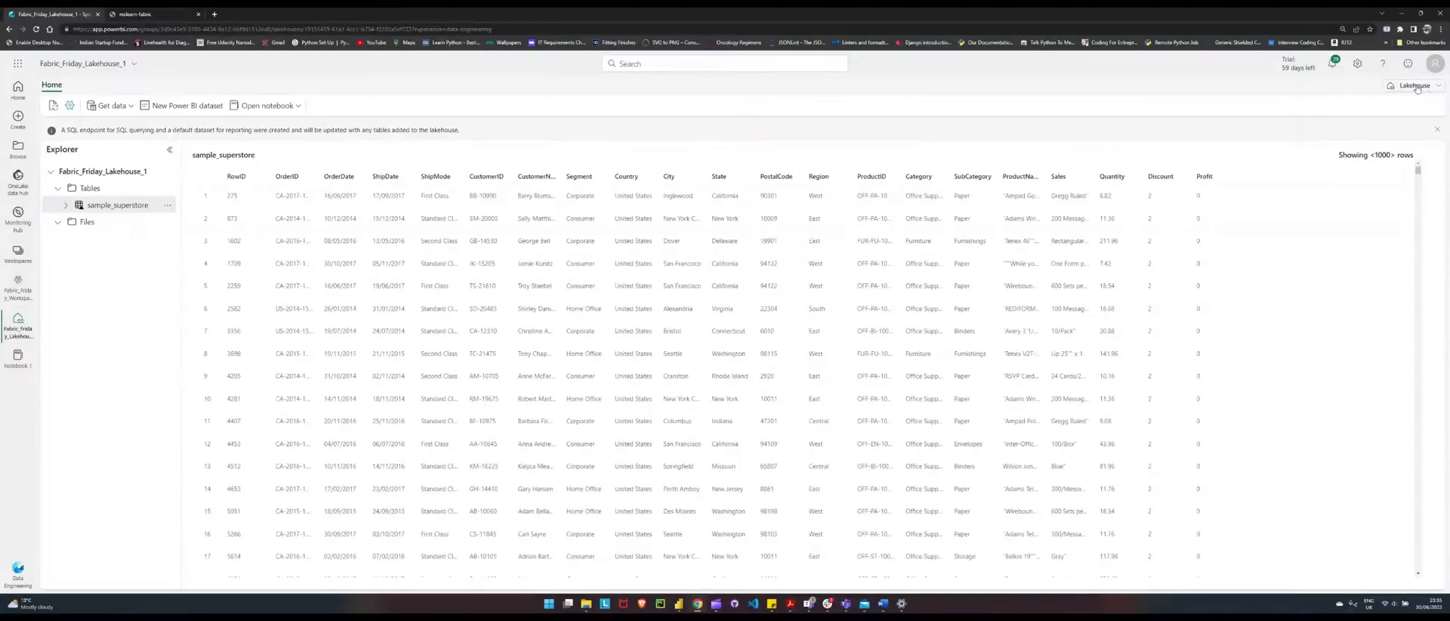
click(1415, 86)
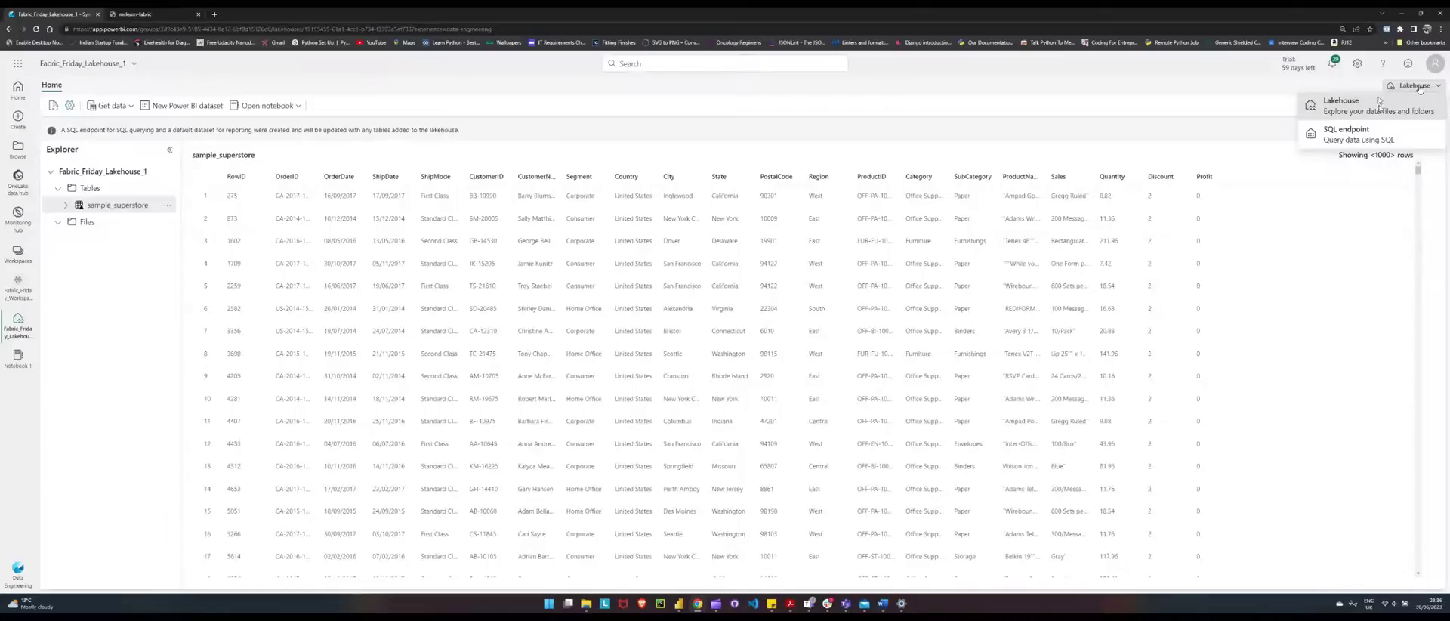
click(1345, 133)
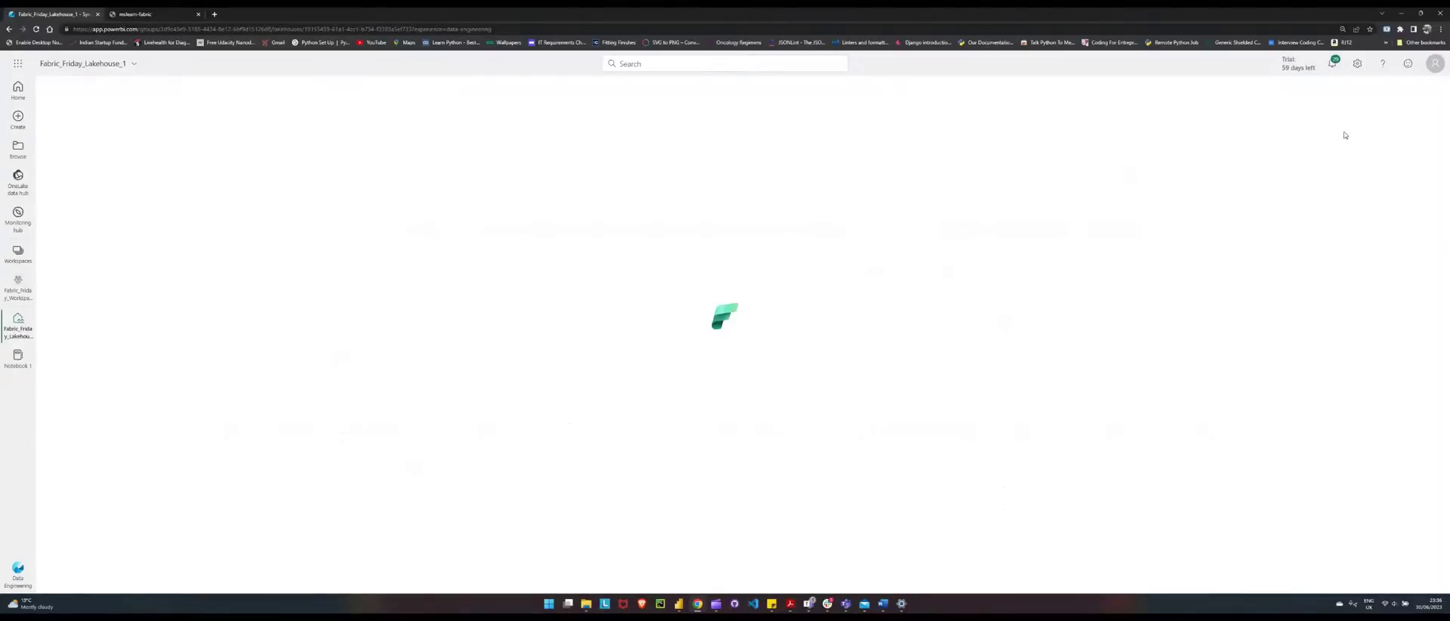
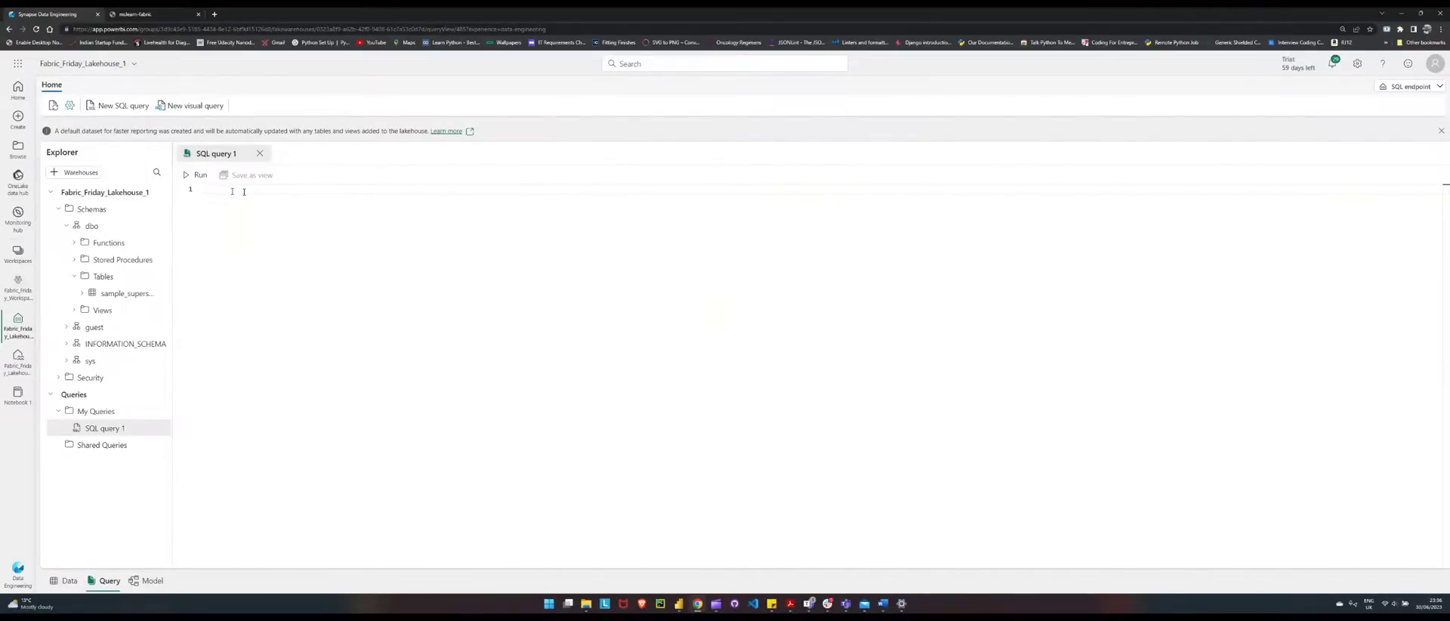
key(ctrl+s)
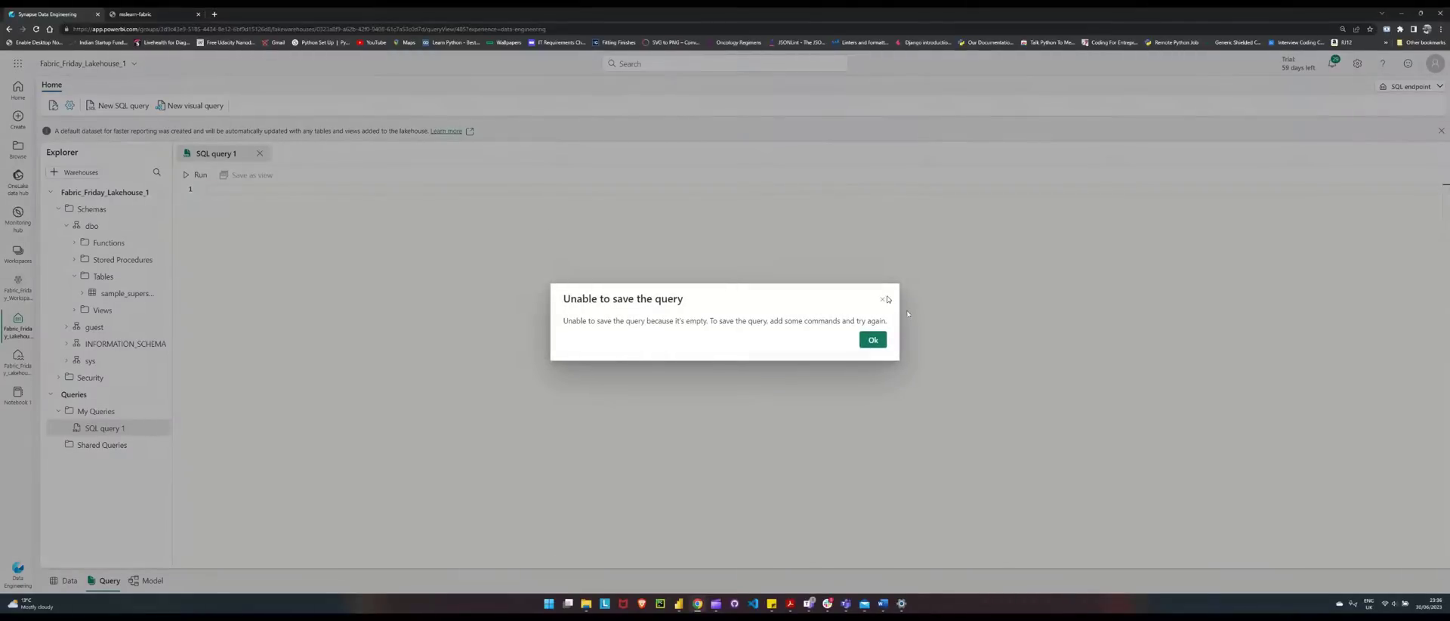
click(882, 299)
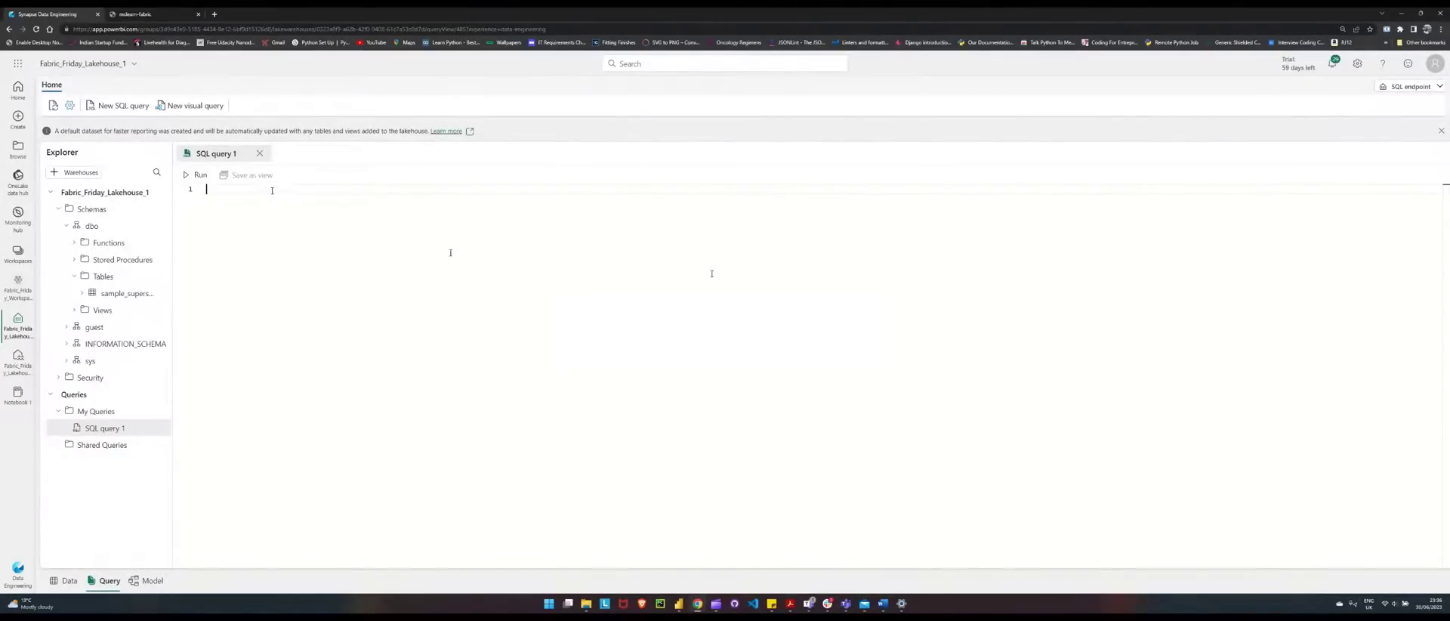
- Start a SELECT statement in SQL query 1 with the columns Segment, Country, Quantity, Profit and Sales
text(Se)
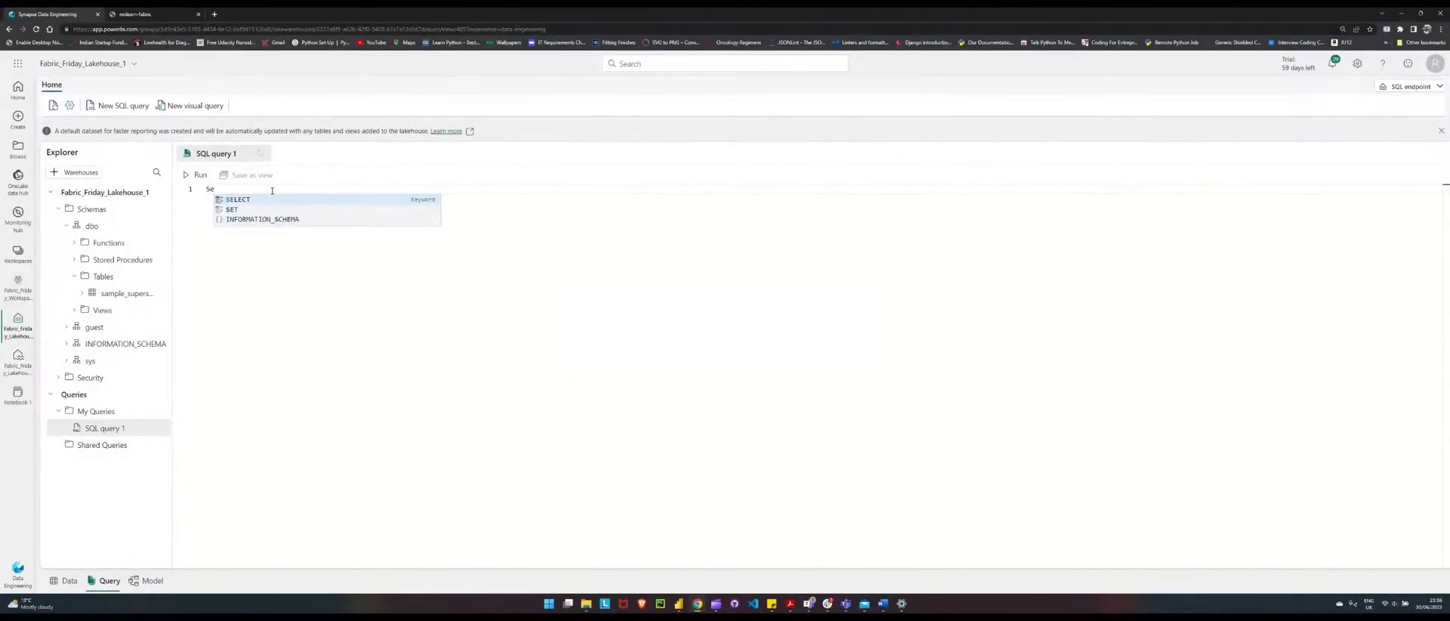
key(Tab)
key(Caps_Lock)
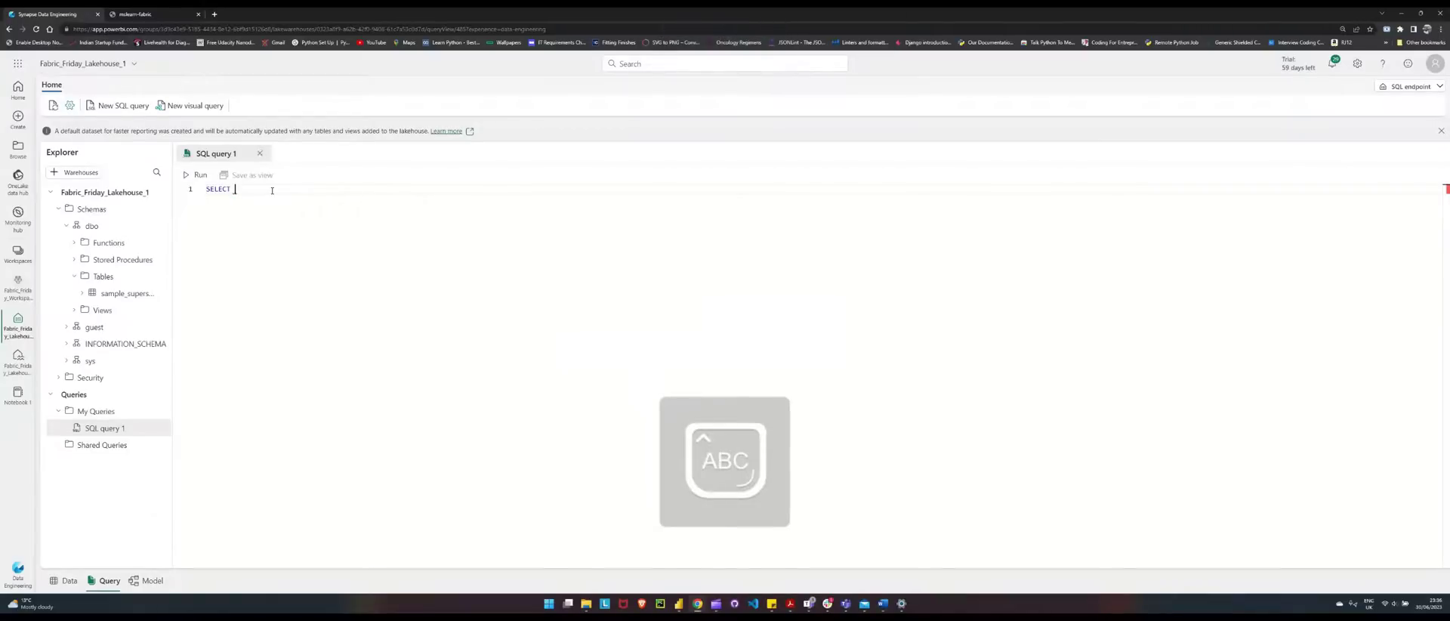
key(Caps_Lock)
text(segment)
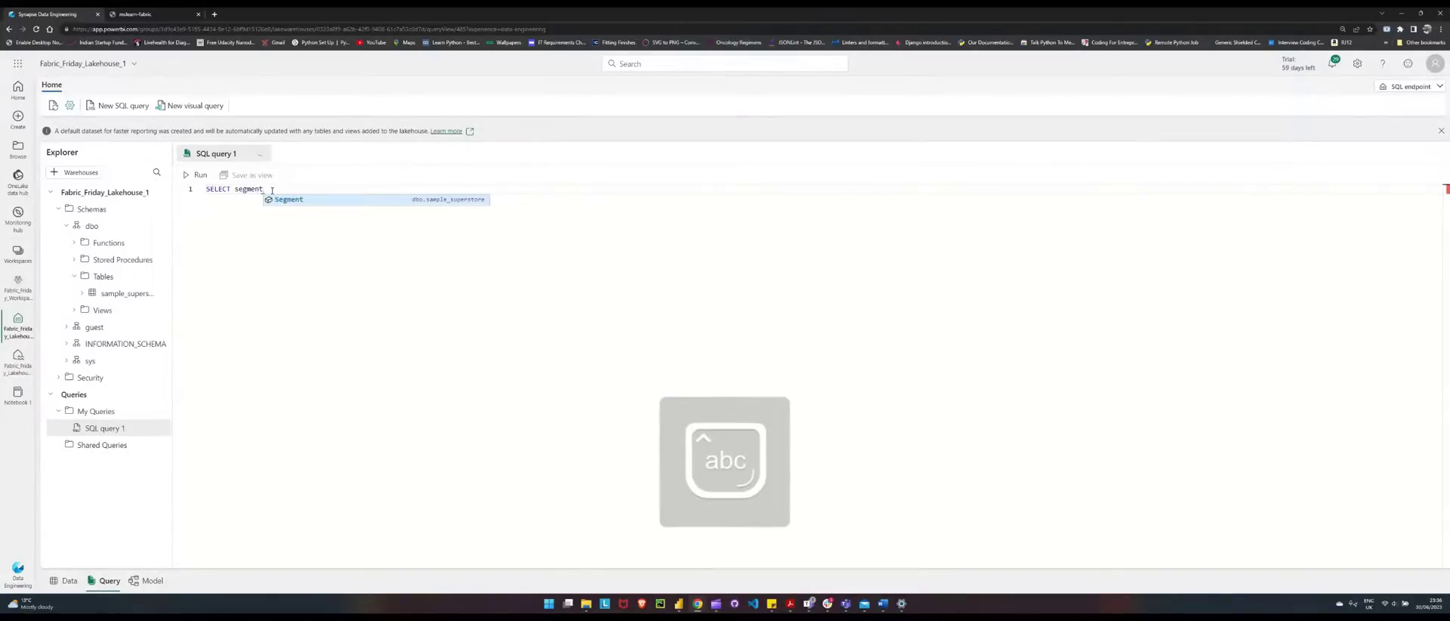
key(Tab)
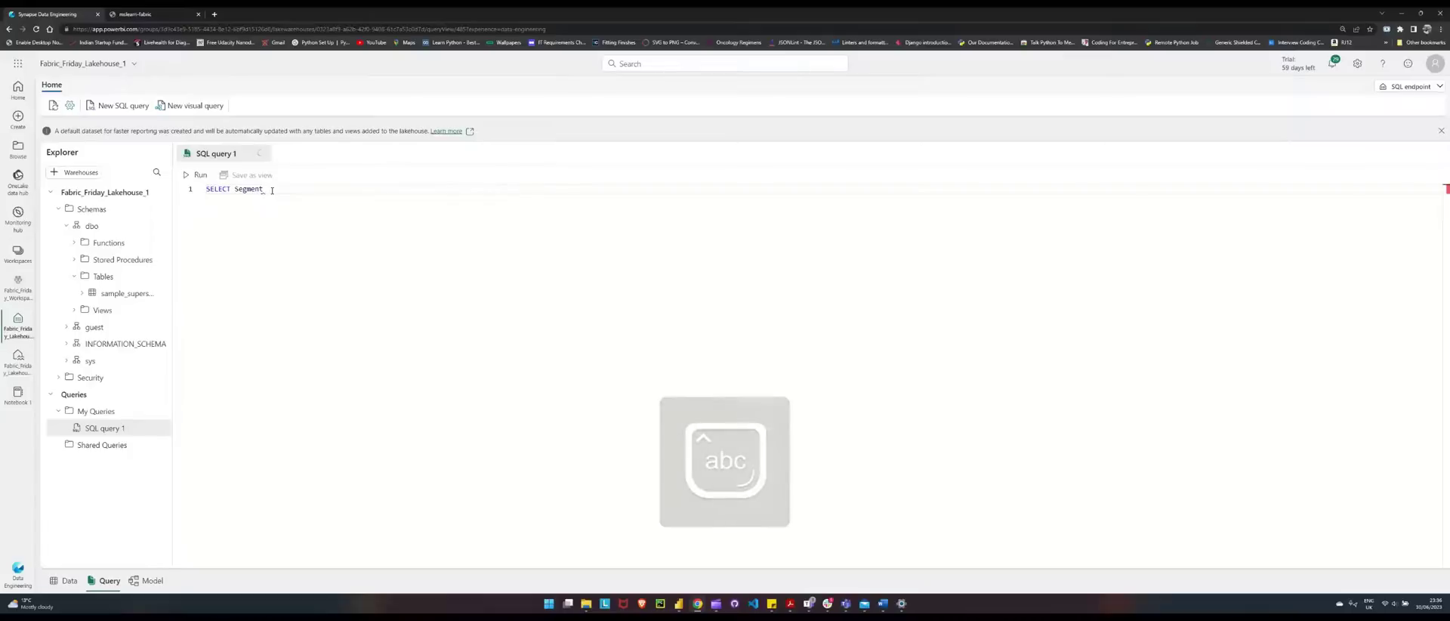
text(, )
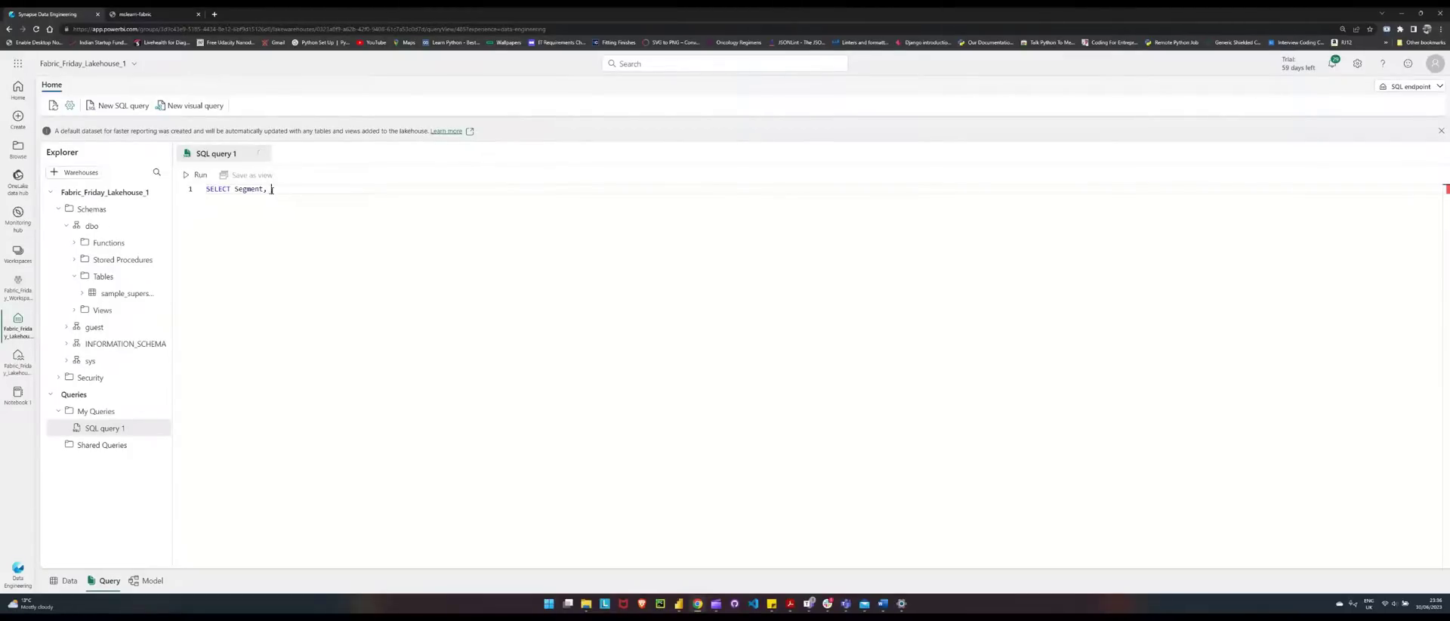
text(country, Qua)
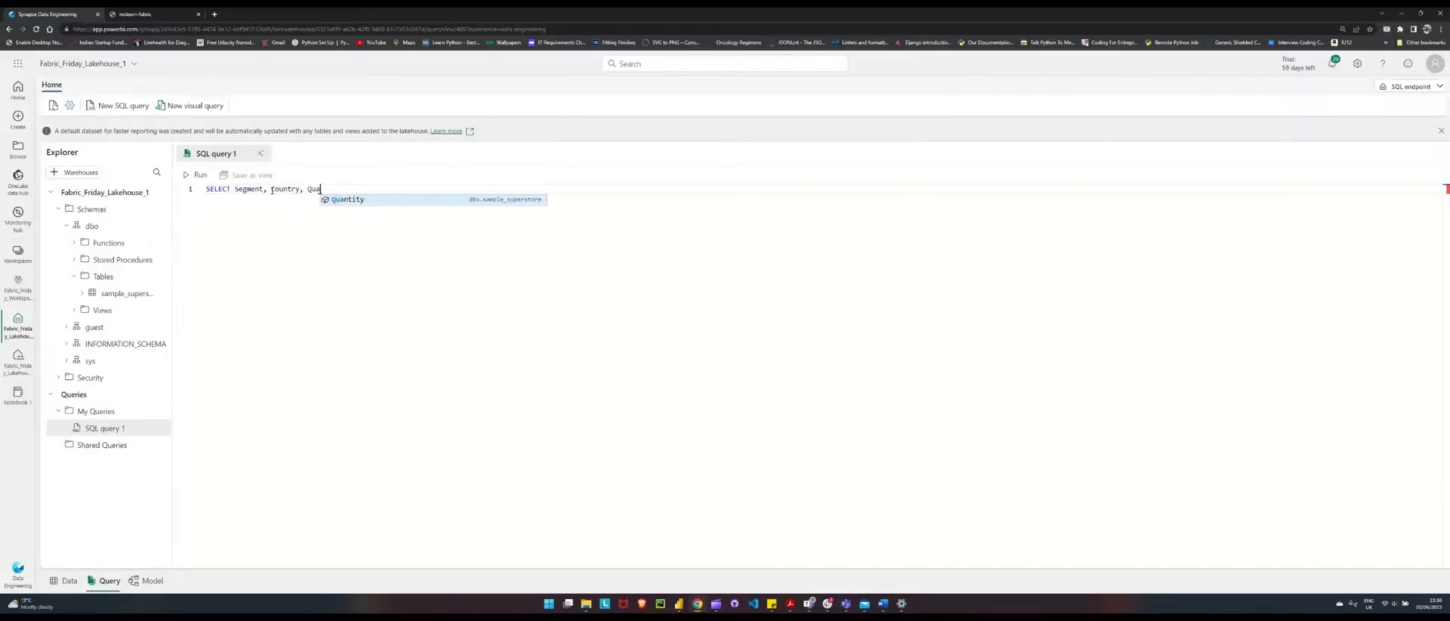
text(ntity, Prof)
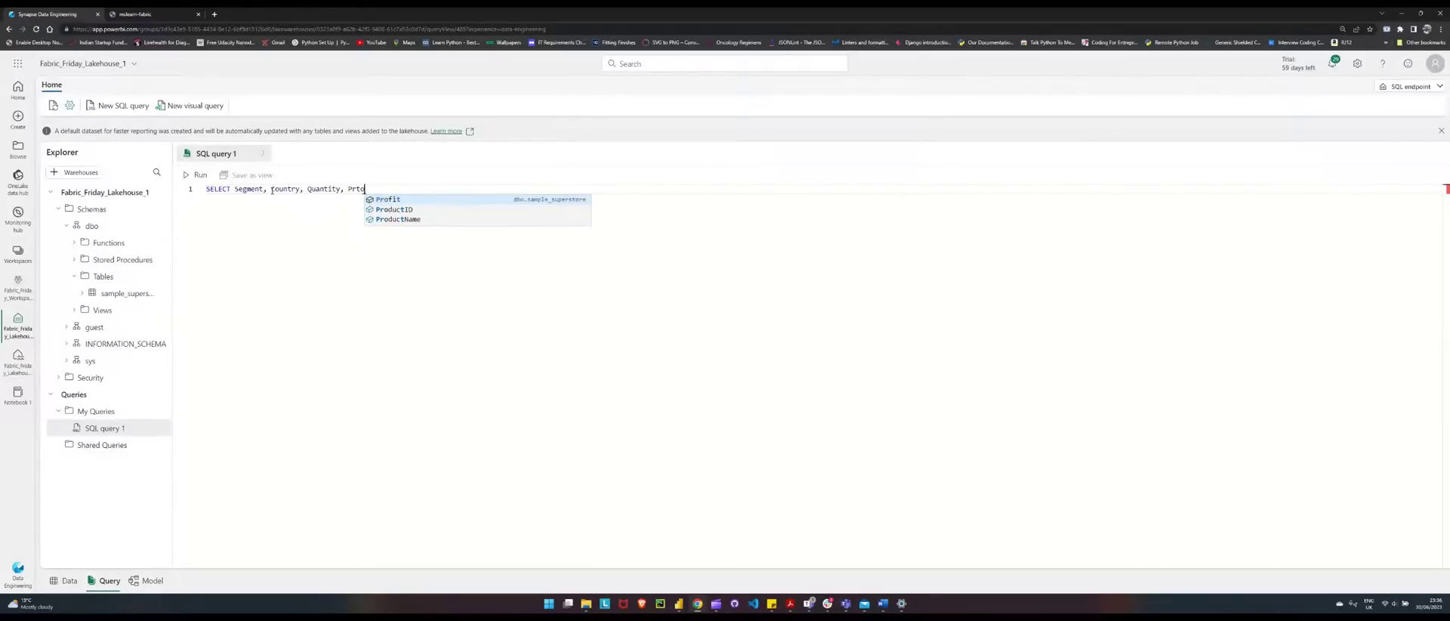
text(it, )
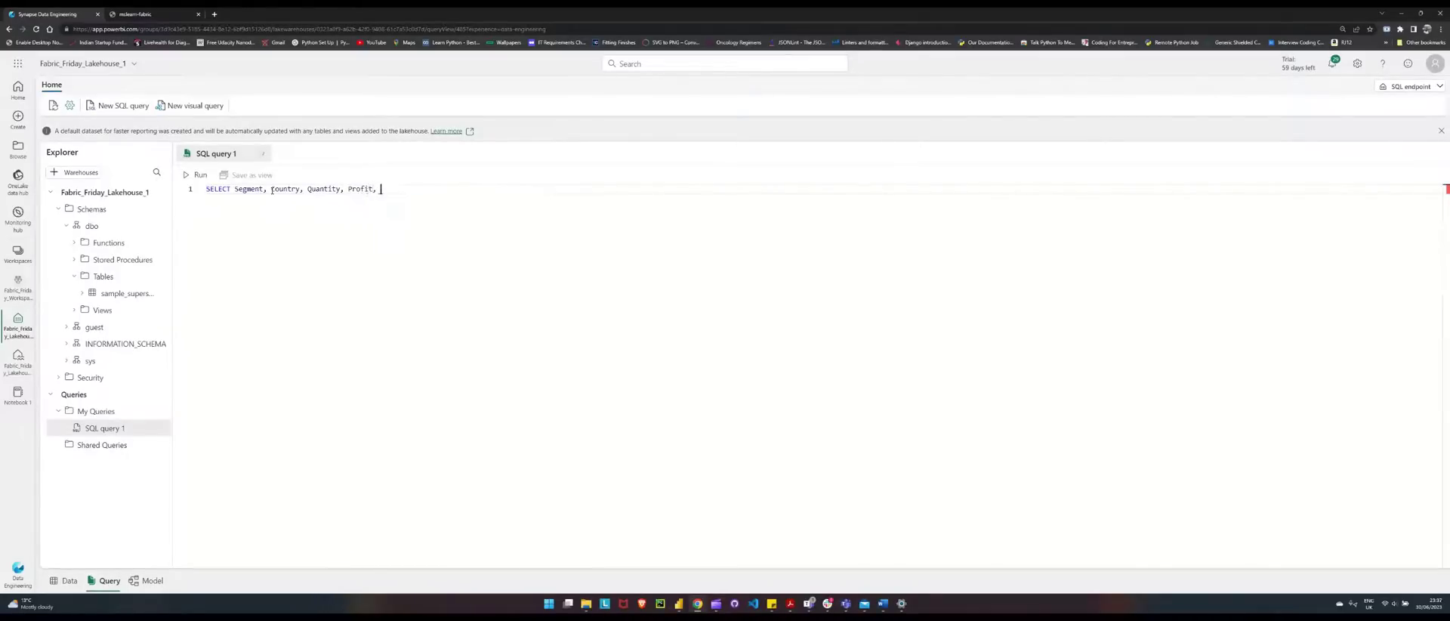
text(Sale)
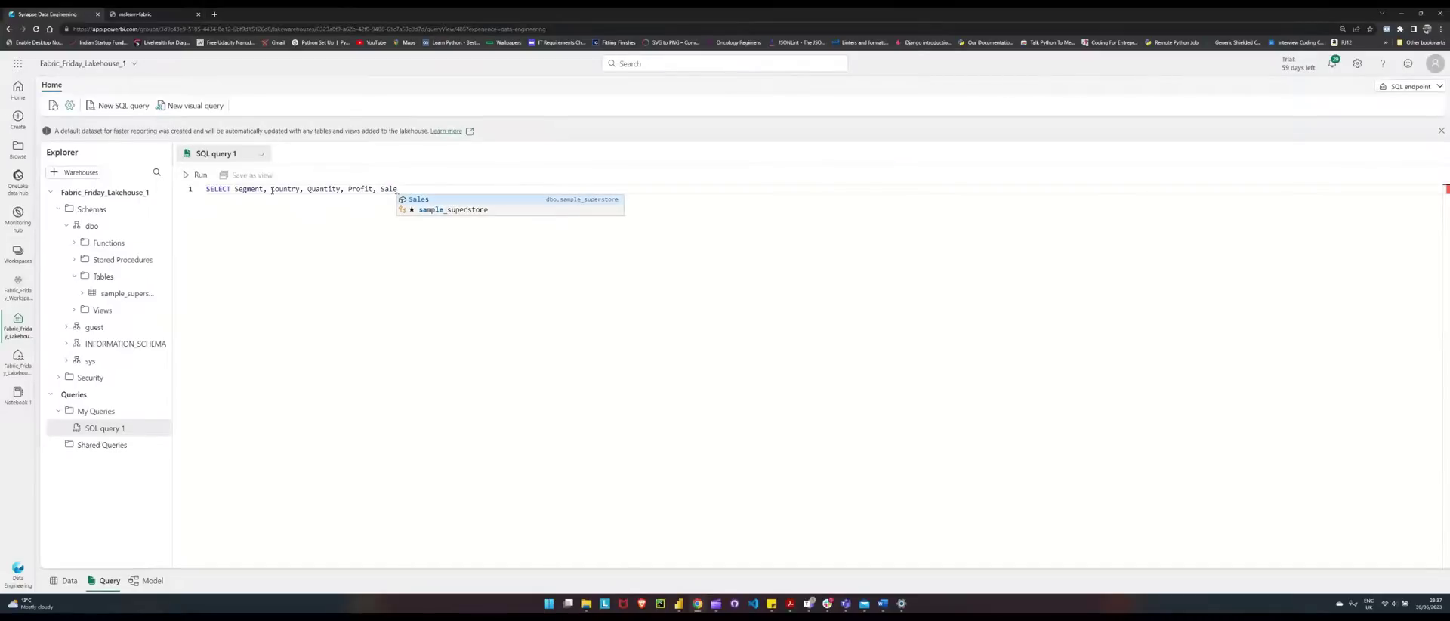
text(s)
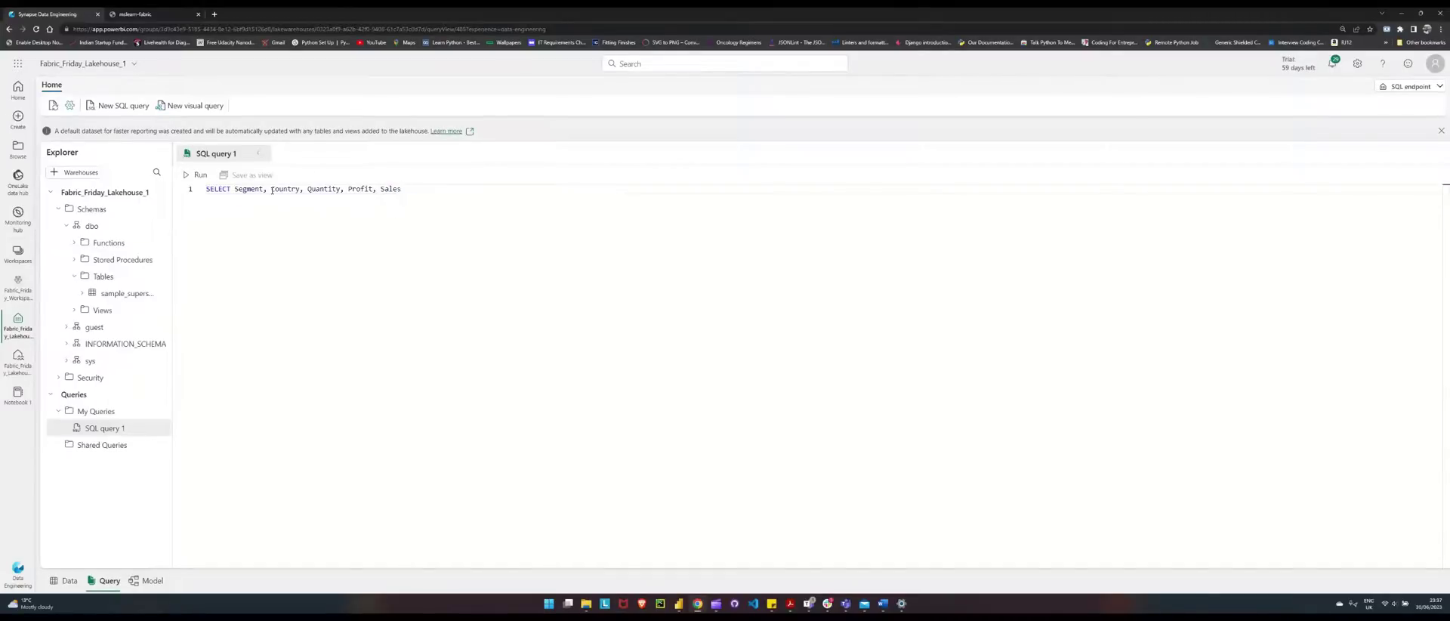
- Complete the query with FROM sample_superstore and WHERE Profit < 0; on a second line, and run it
text( FROM)
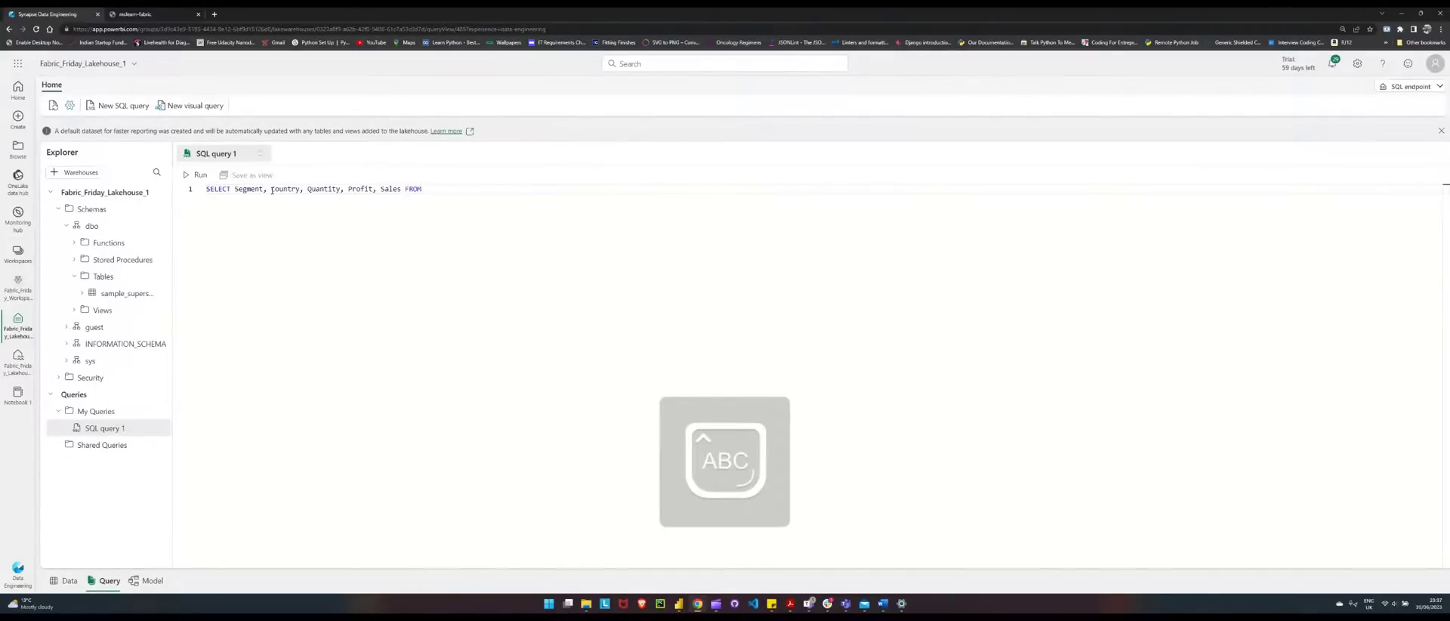
key(Caps_Lock)
text(sam)
key(Tab)
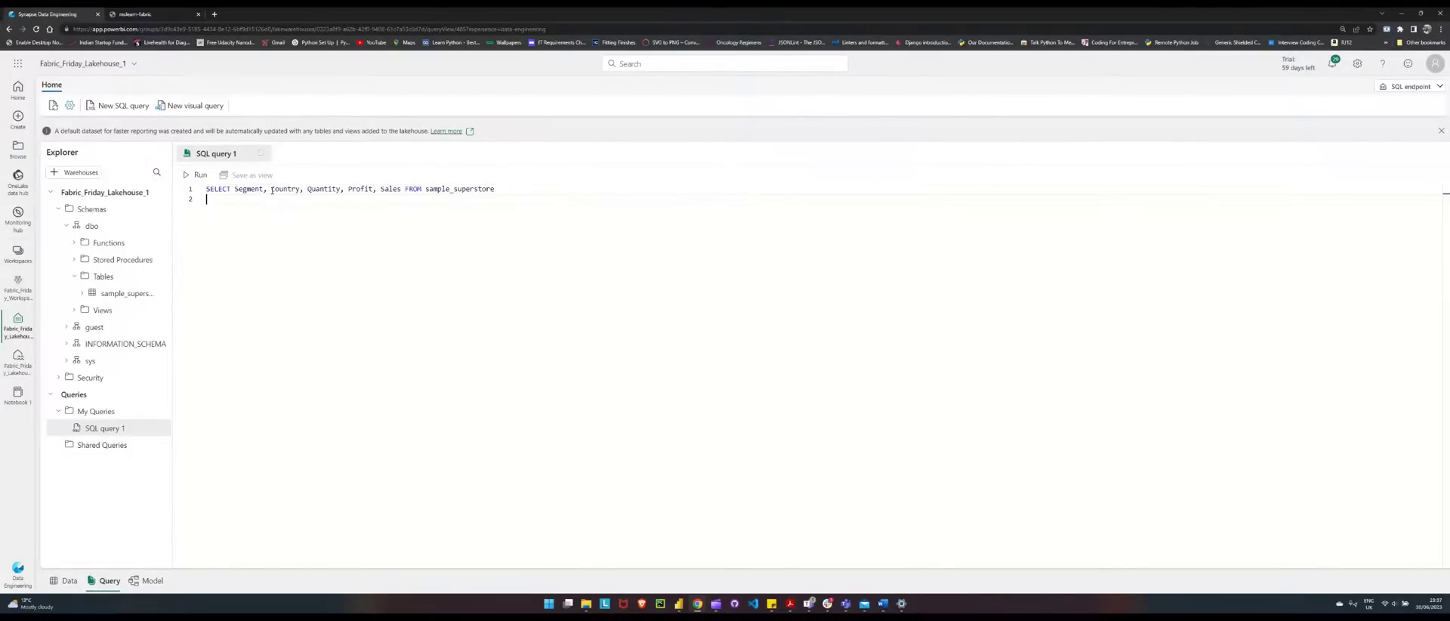
key(Caps_Lock)
text(W)
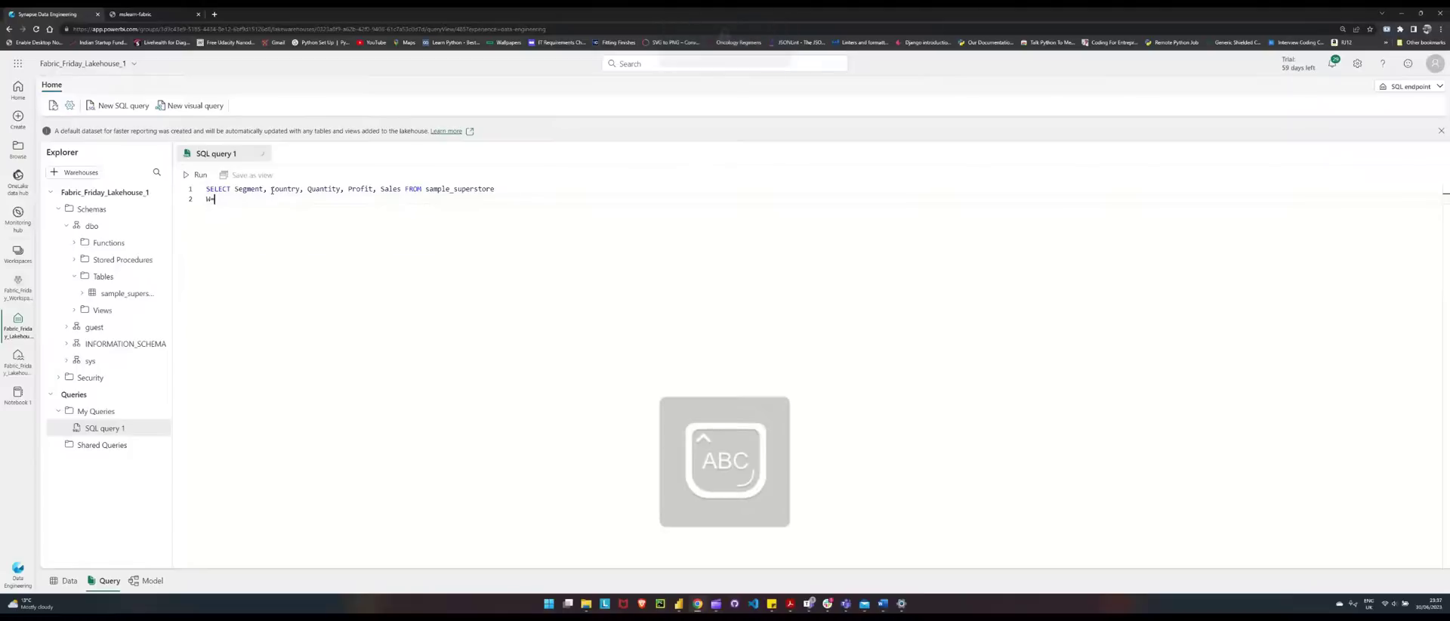
text(HERE)
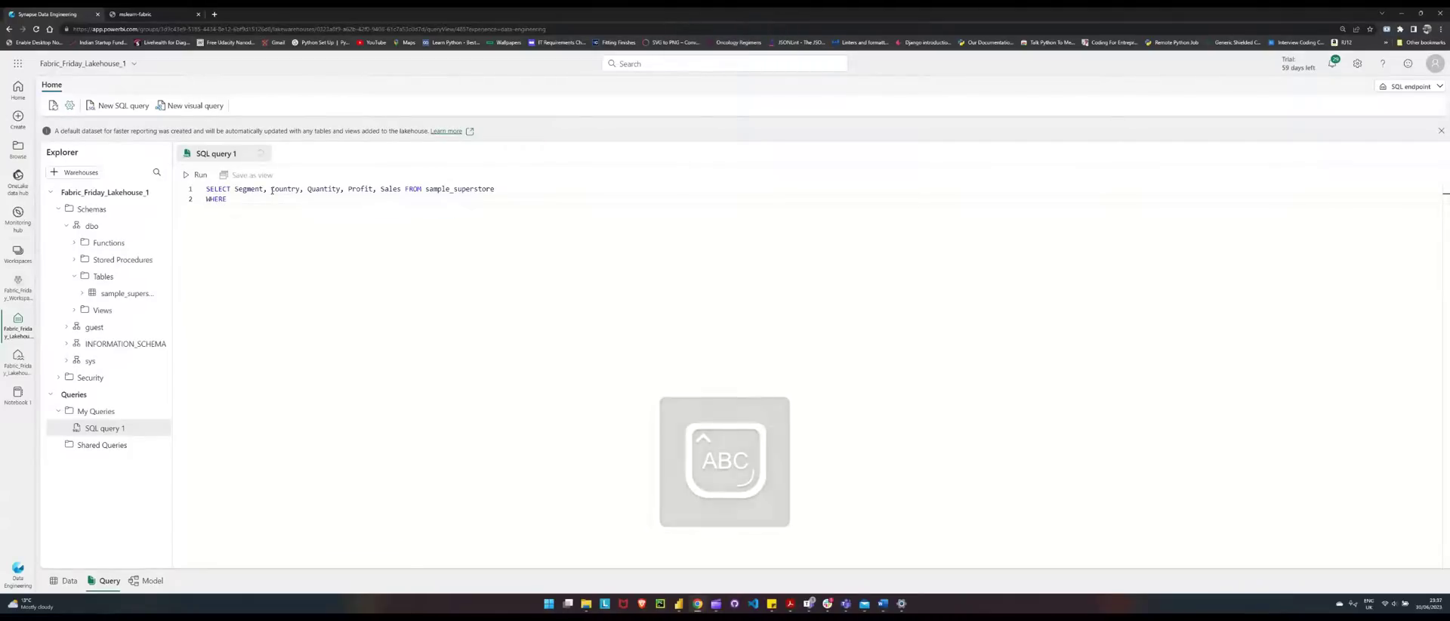
key(Caps_Lock)
text(Pro)
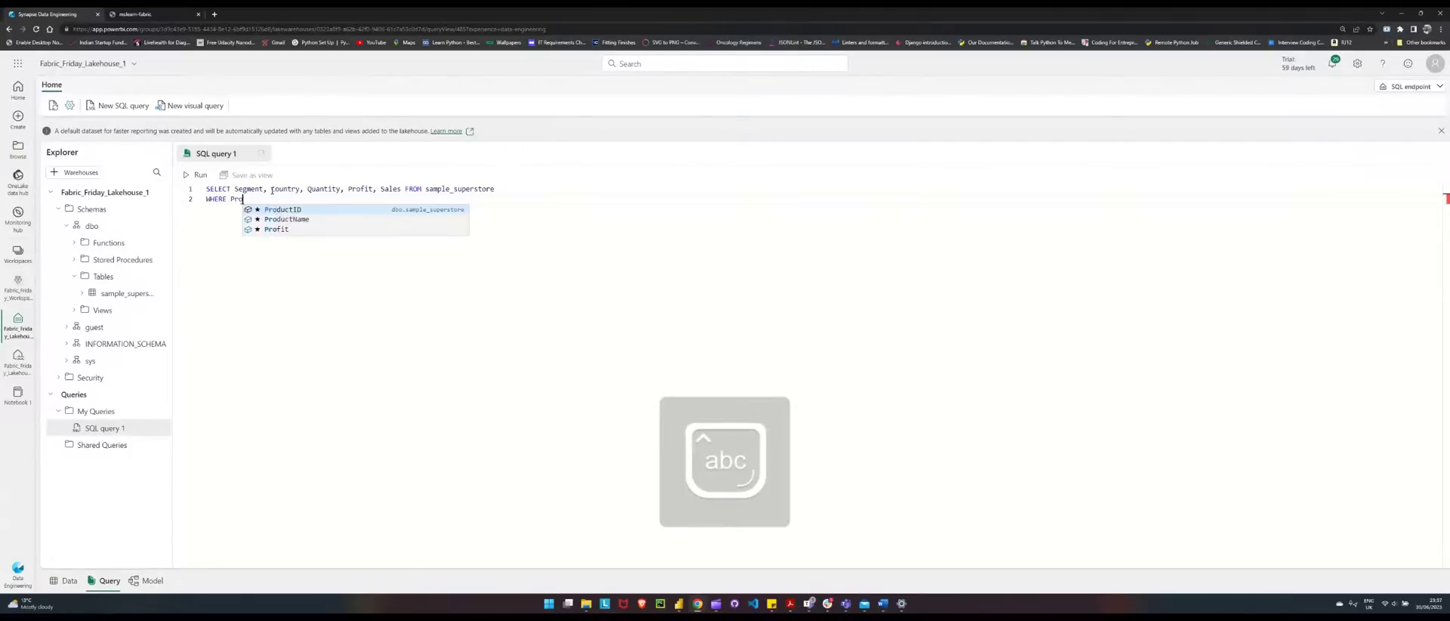
text(fit < )
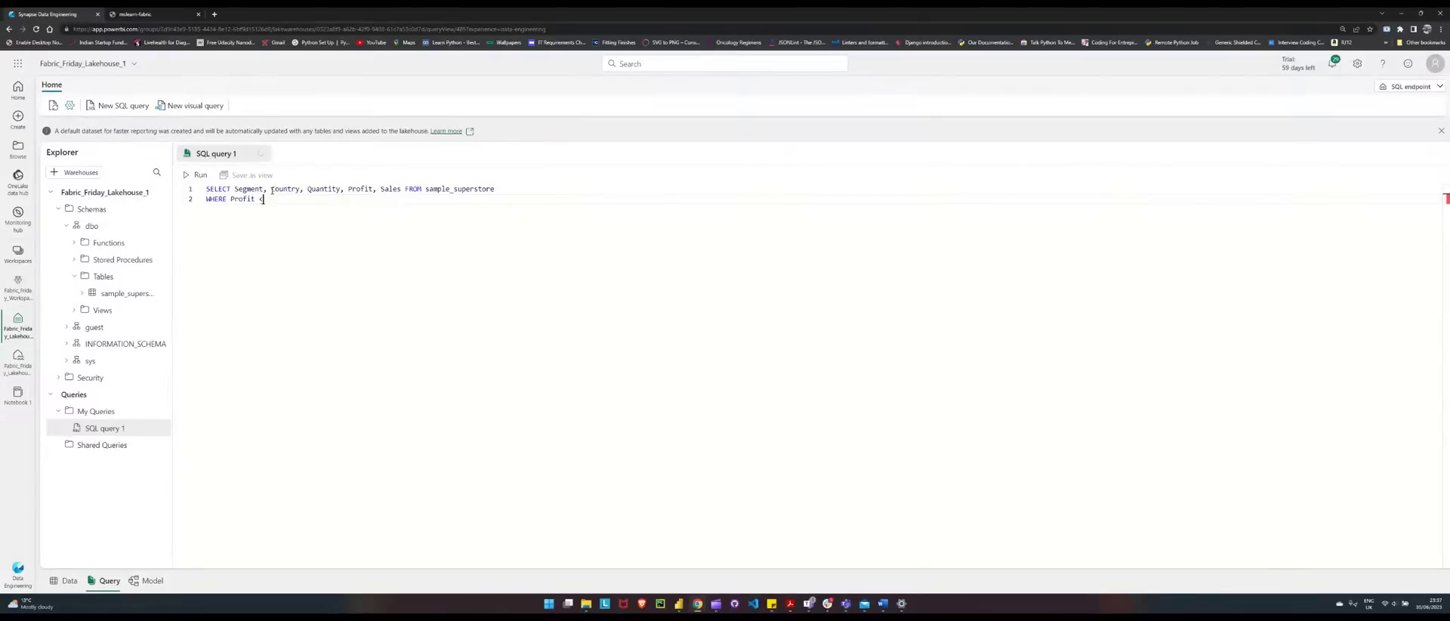
text(0;)
click(186, 174)
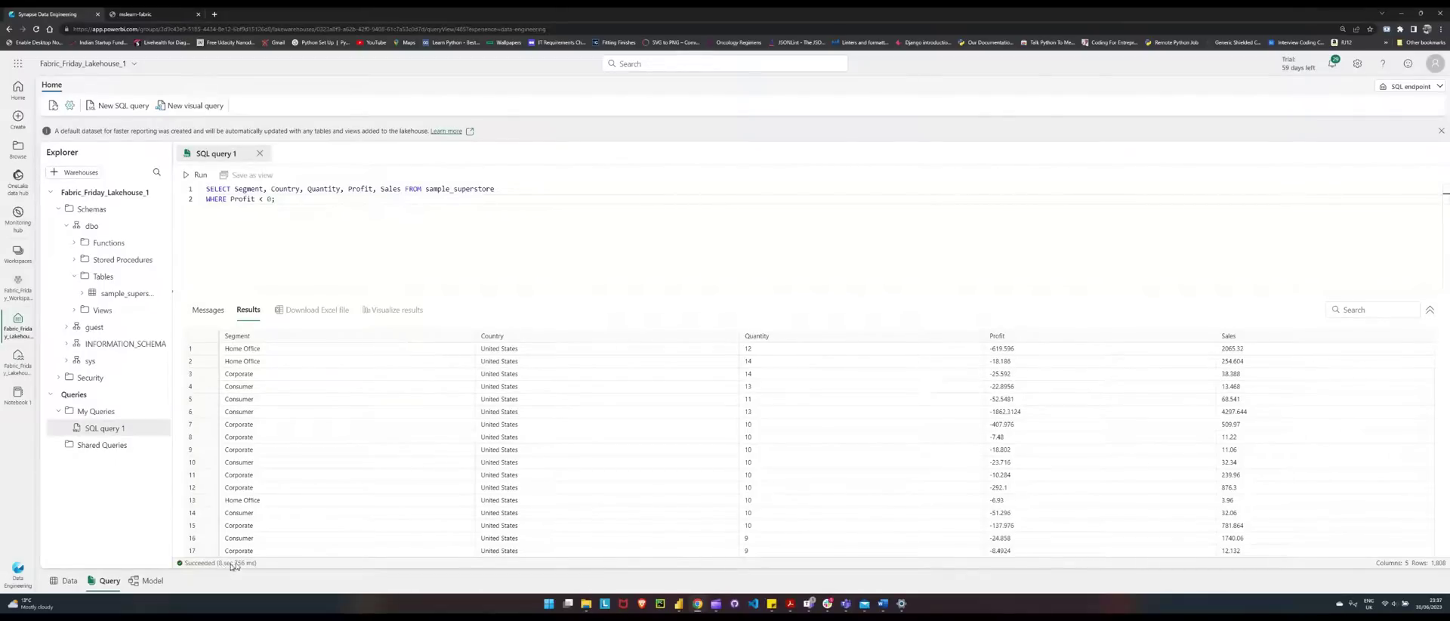
- Examine the returned rows of the query, comparing the Profit and Sales columns
scroll(995, 423, down, 1)
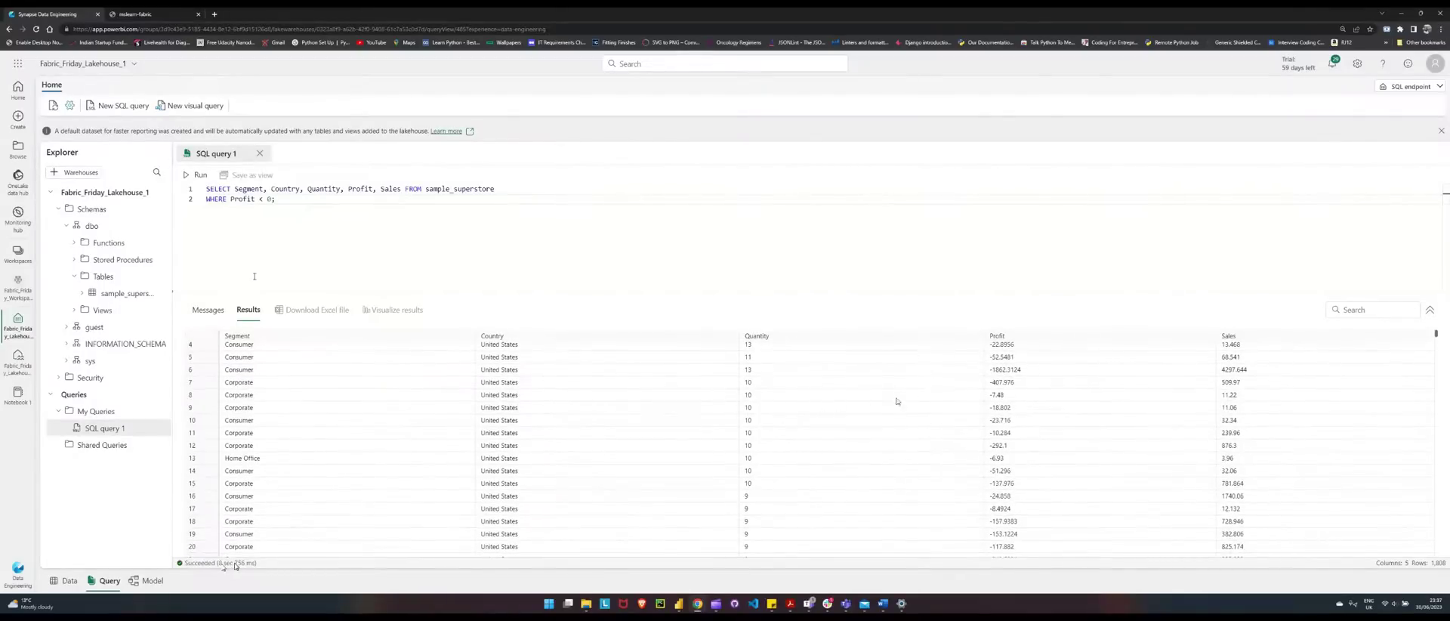
scroll(925, 420, up, 1)
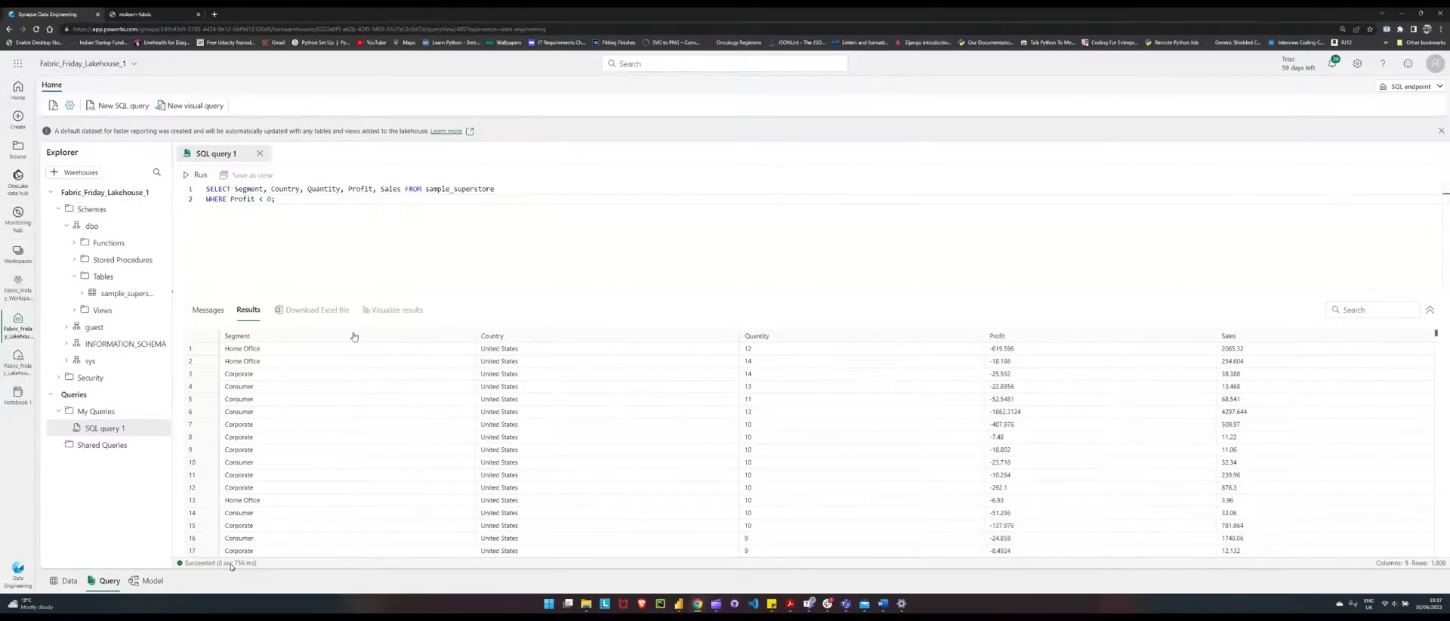
scroll(294, 393, down, 5)
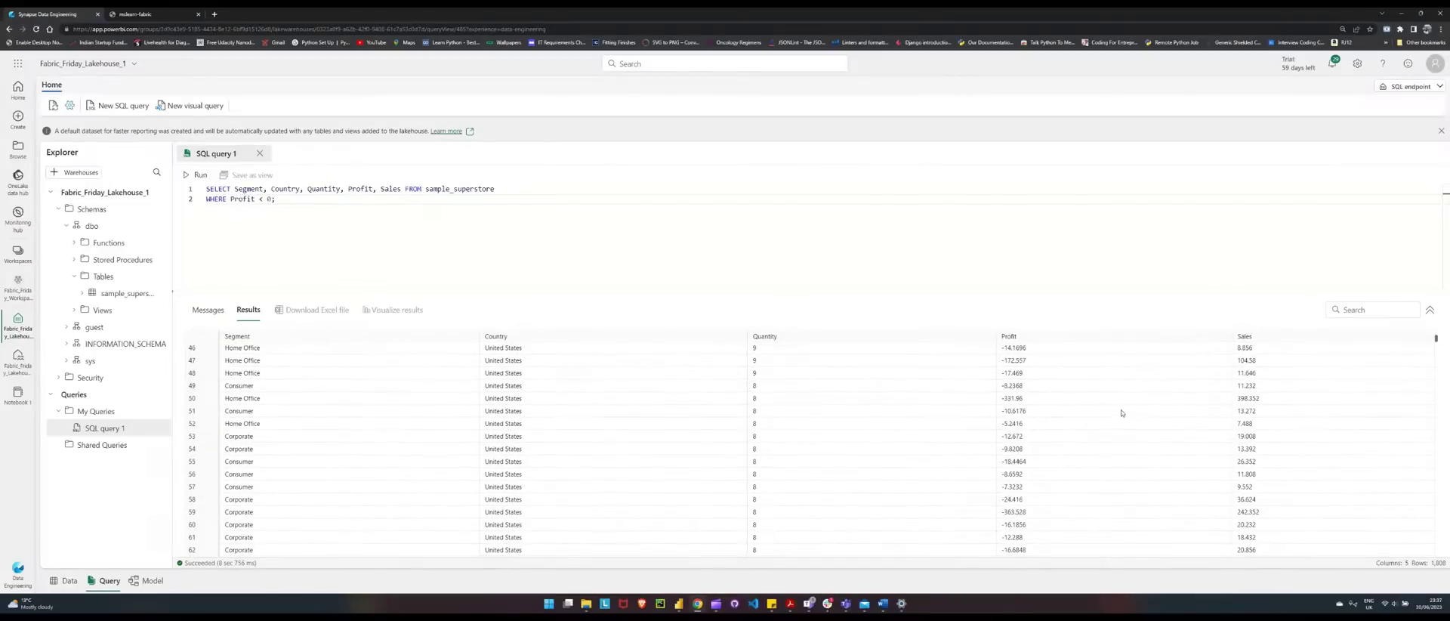
scroll(691, 401, up, 1)
scroll(692, 401, up, 5)
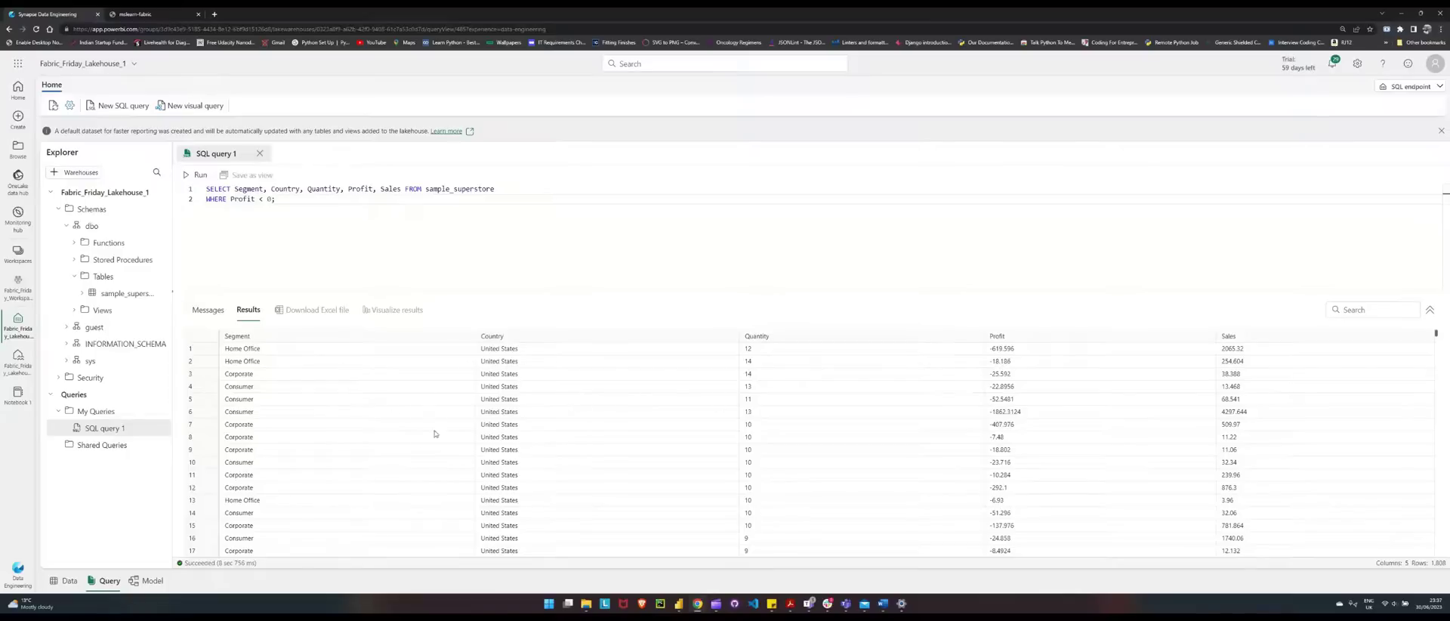
scroll(434, 433, down, 8)
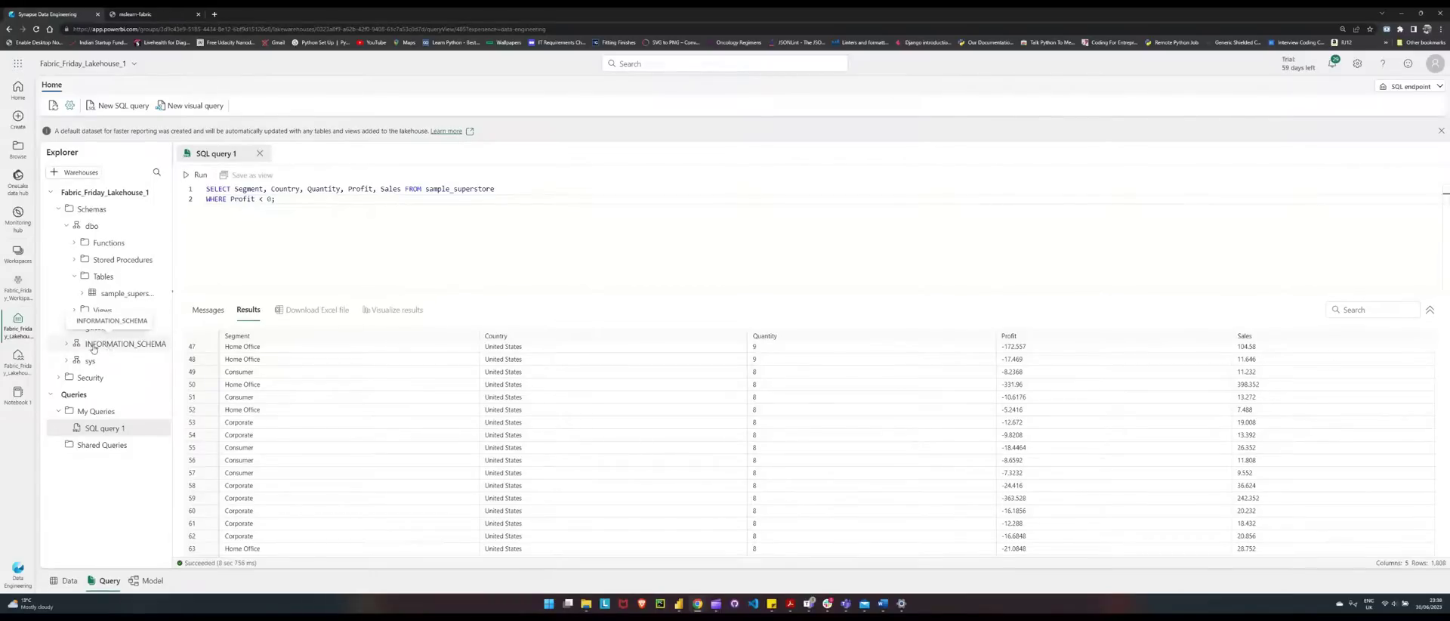
- Expand the INFORMATION_SCHEMA schema's views, look through the list, and collapse the schema again
click(69, 345)
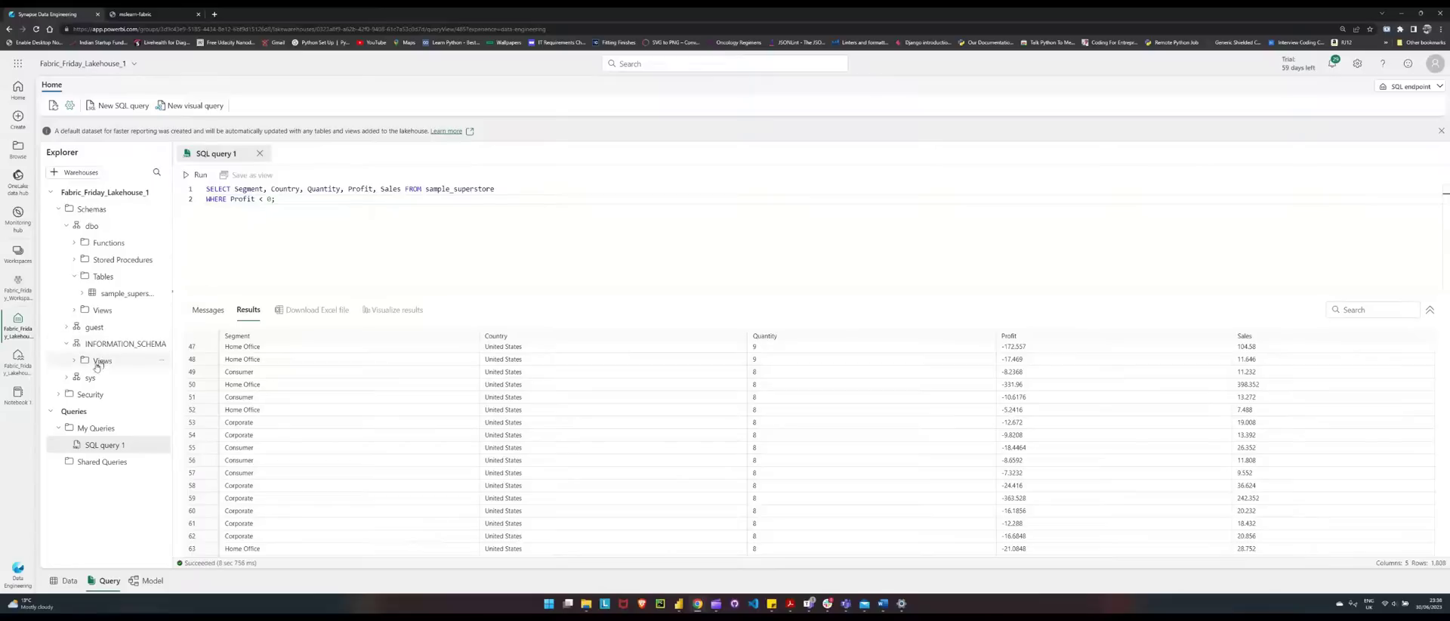
click(76, 361)
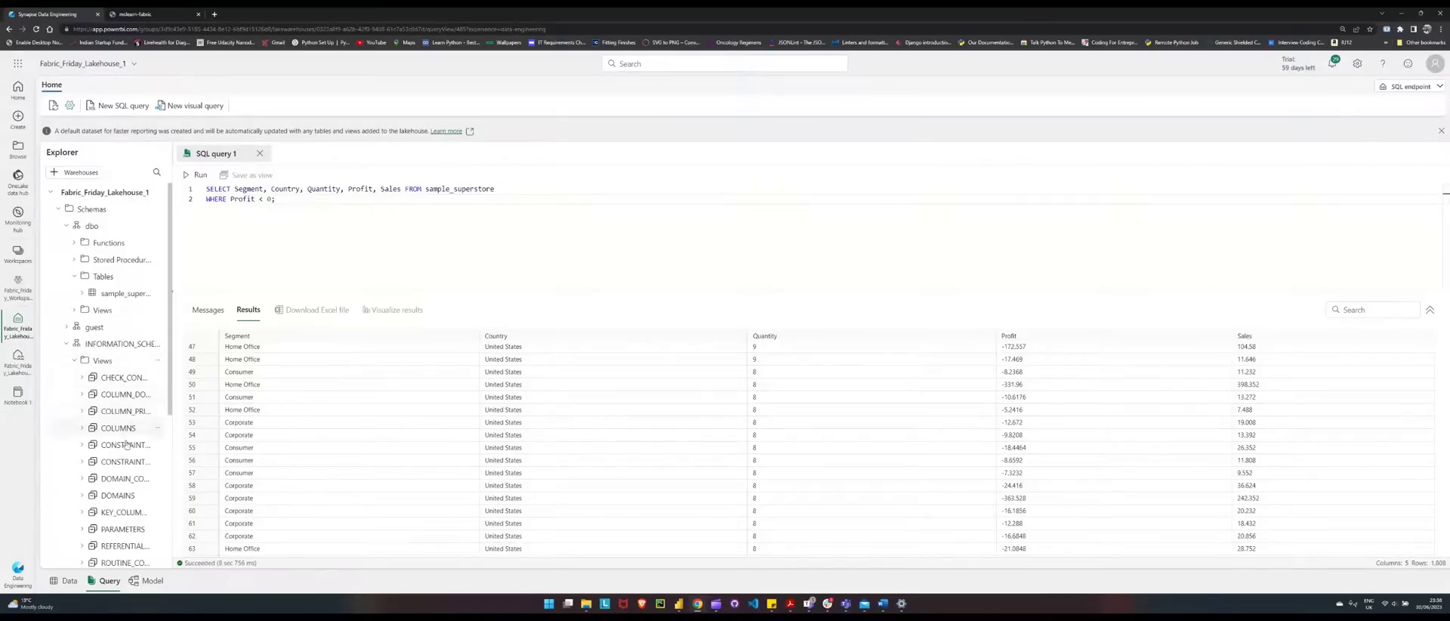
scroll(122, 400, down, 5)
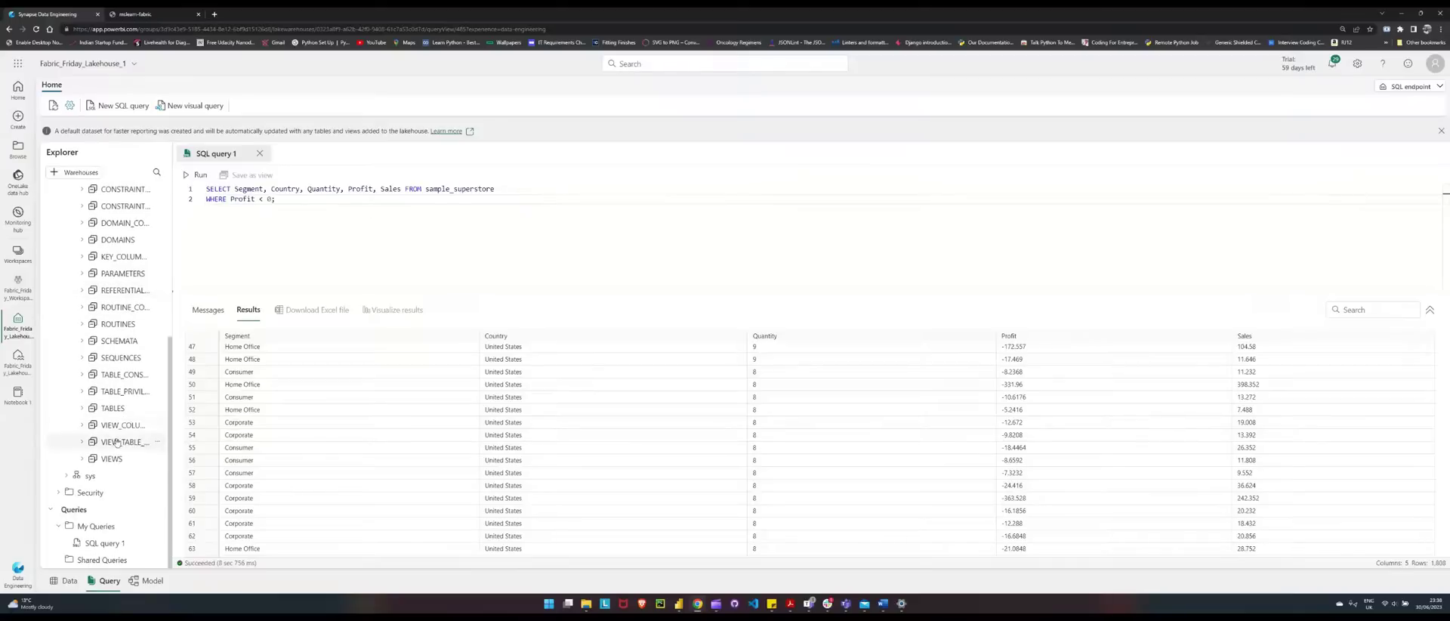
drag(113, 456, 113, 268)
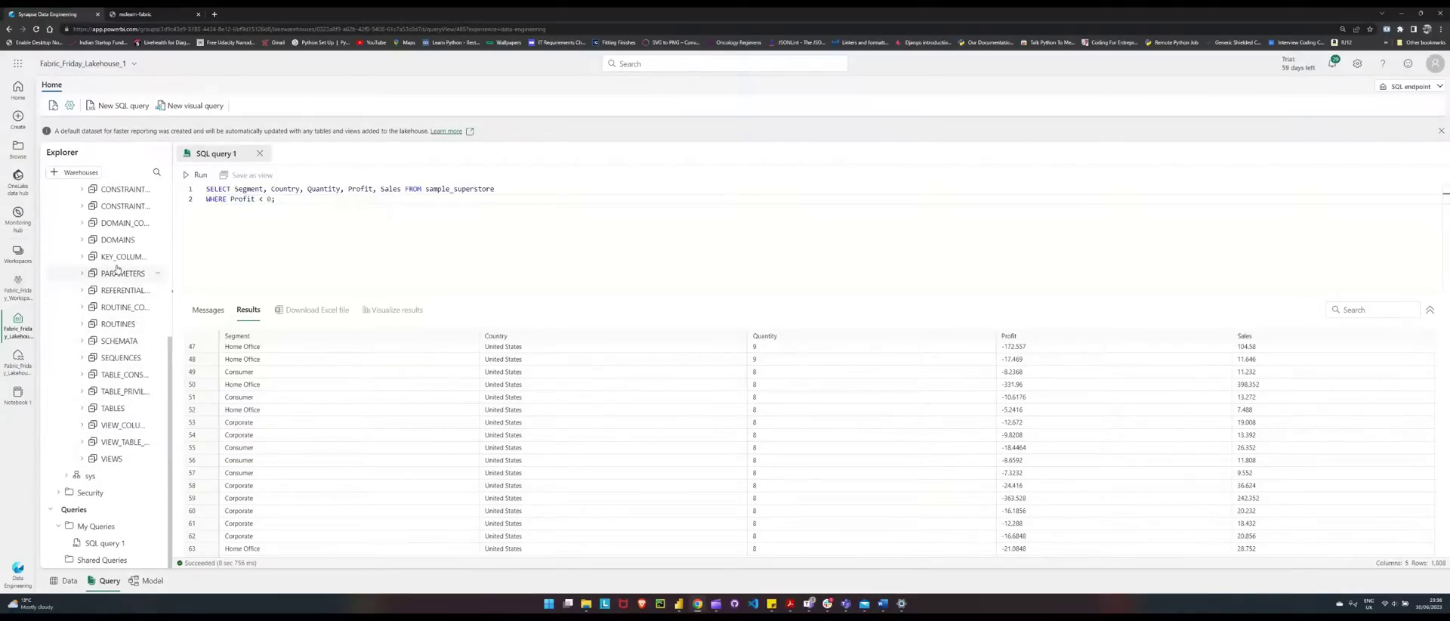
scroll(114, 266, up, 3)
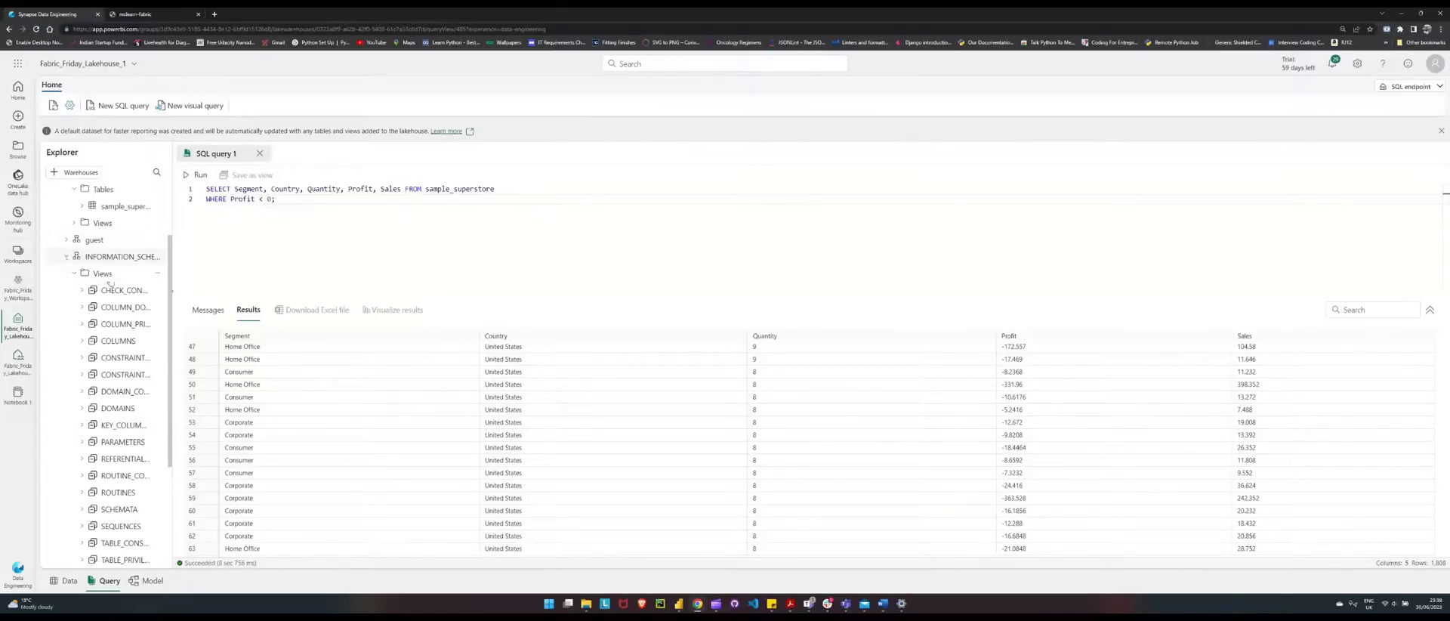
click(67, 257)
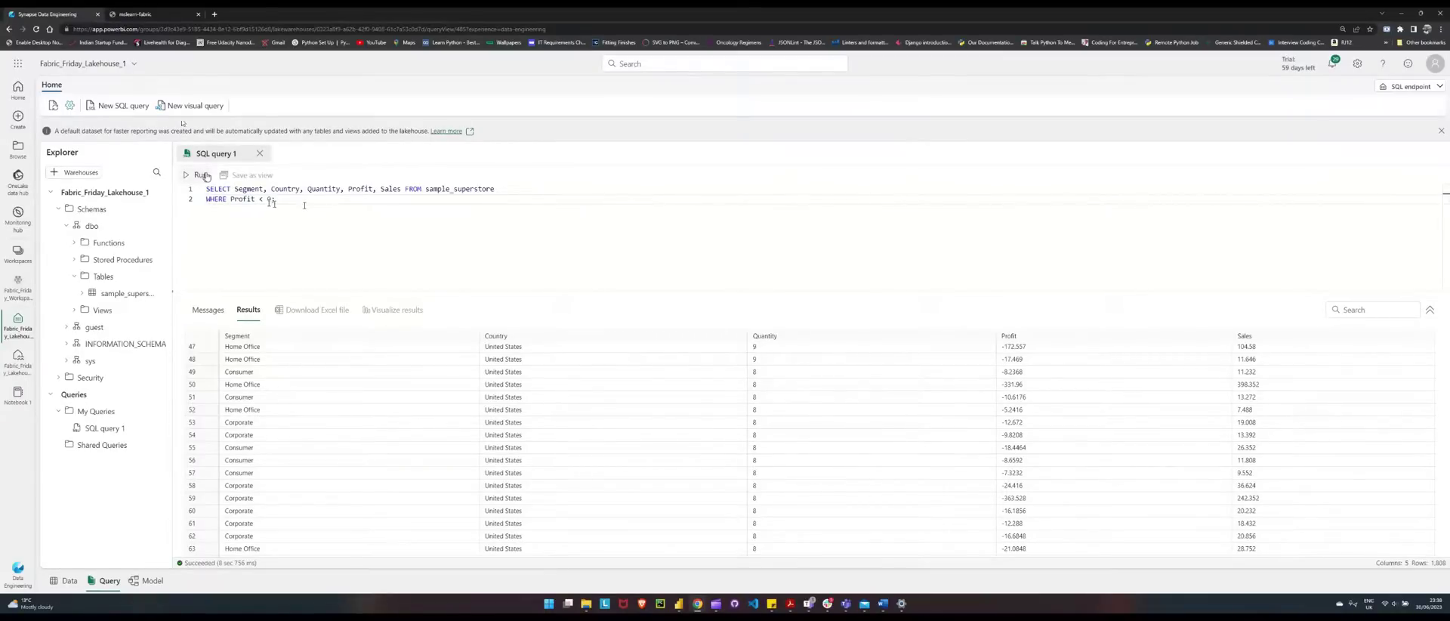
- Create a new visual query and add the sample_superstore table to its canvas
click(183, 109)
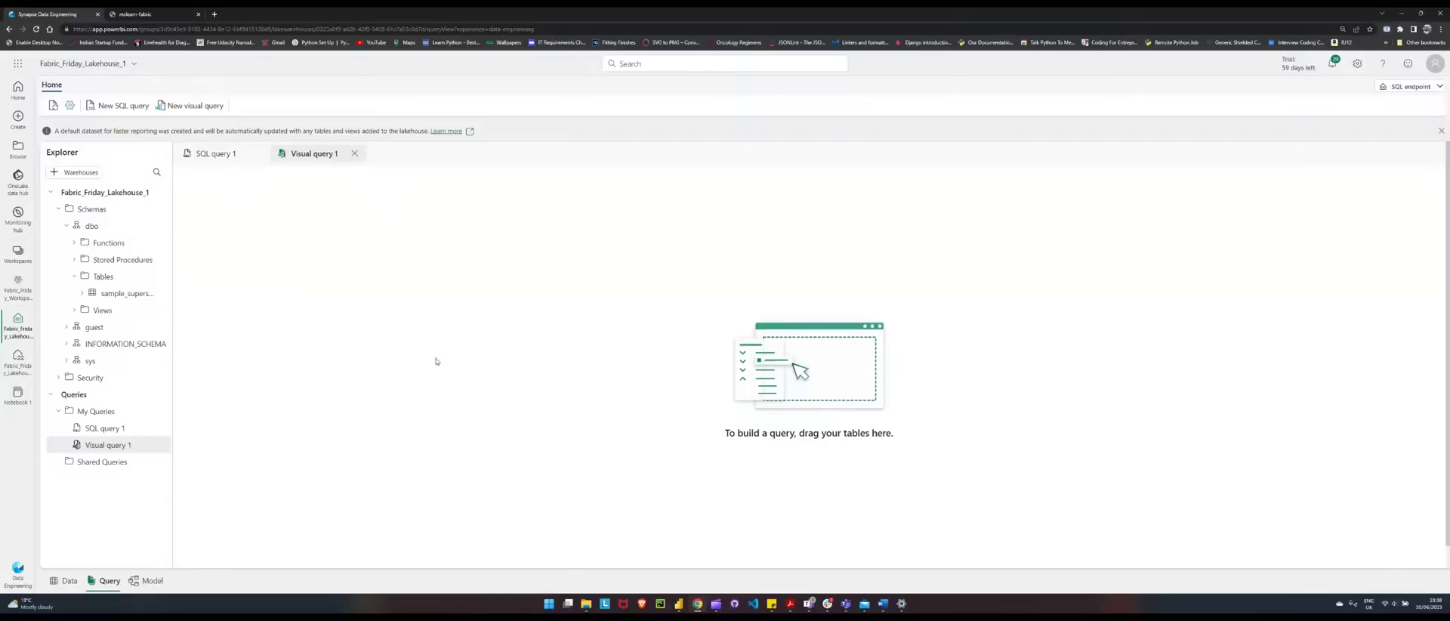
click(82, 294)
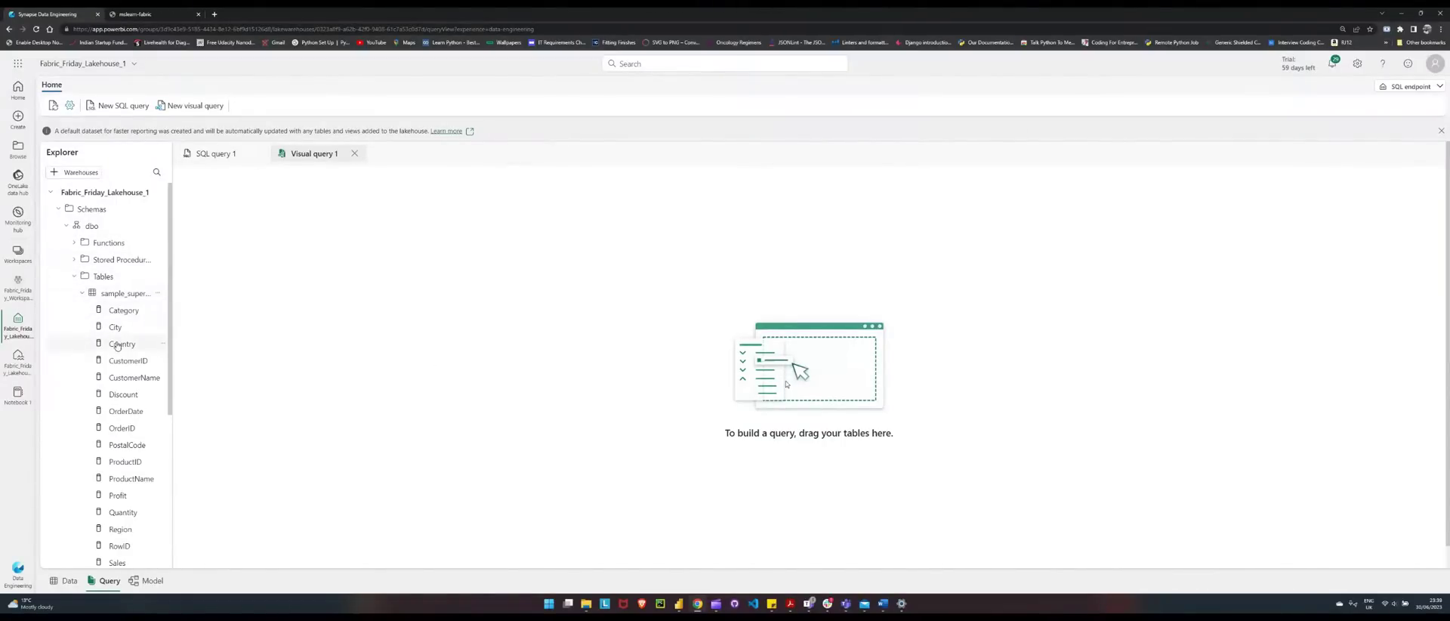
scroll(121, 323, down, 1)
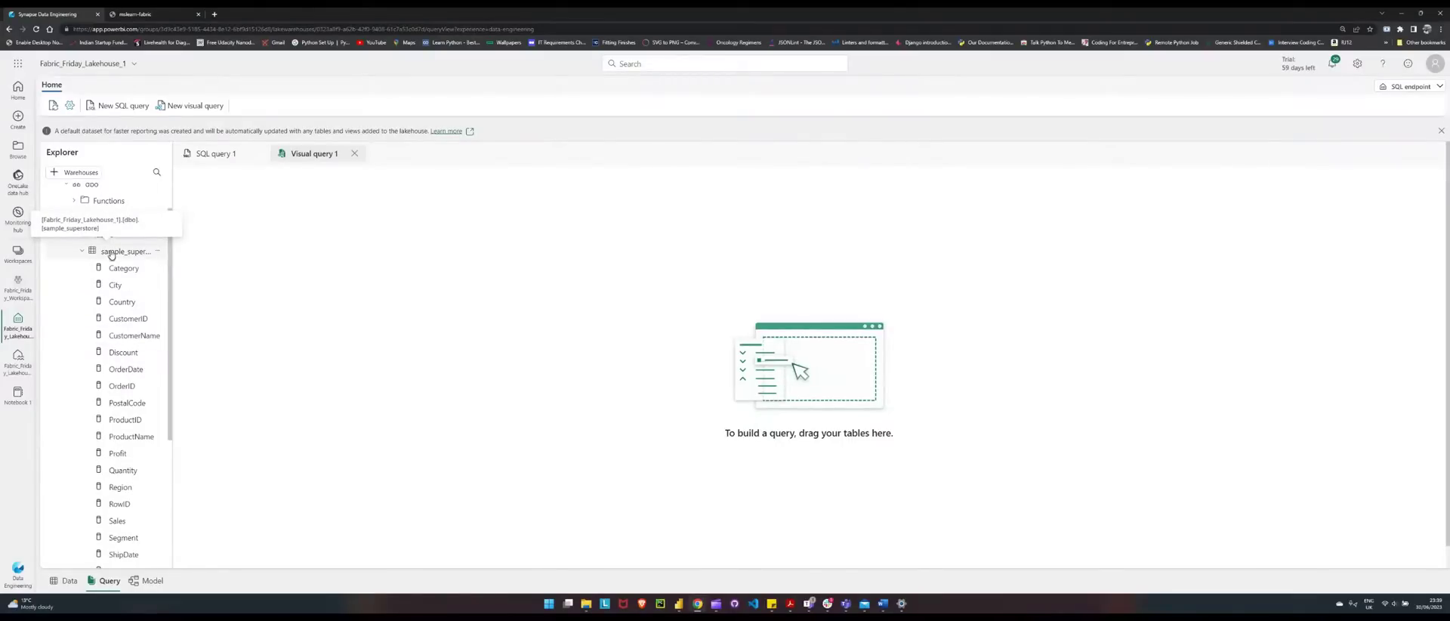
drag(111, 253, 818, 360)
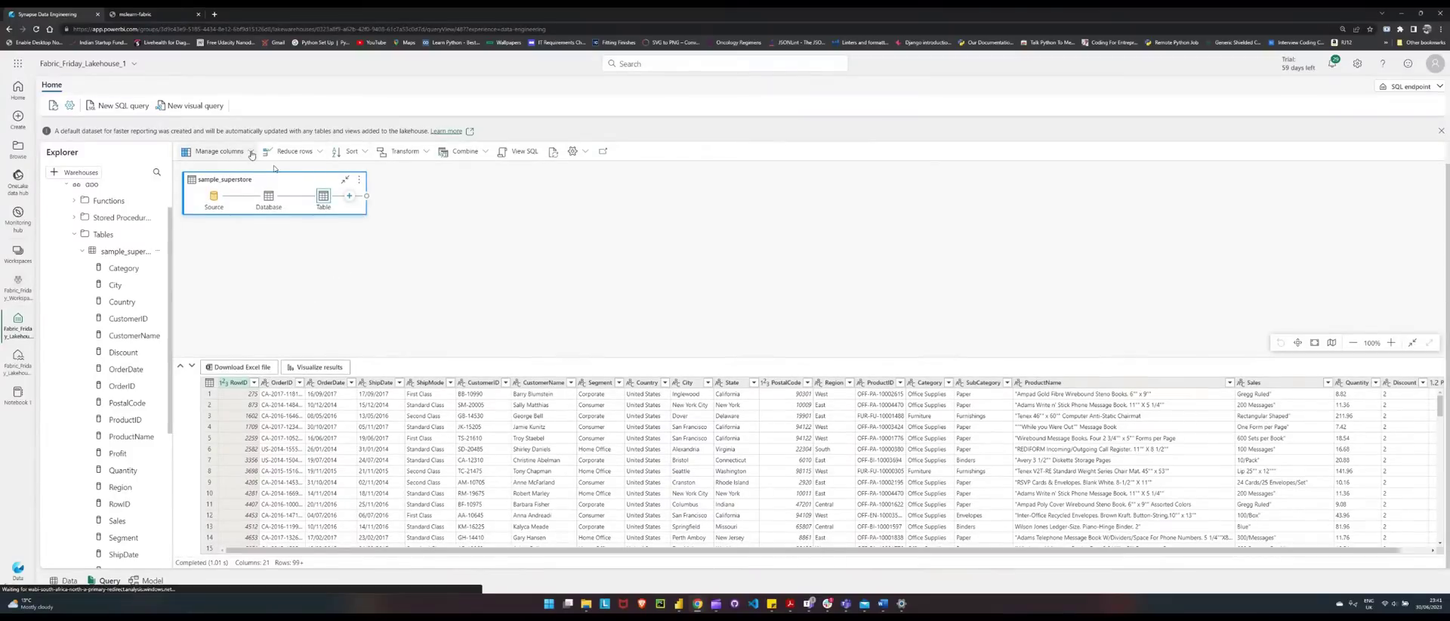
- Choose the columns to keep in the visual query, leaving only Category and Profit
click(232, 151)
click(232, 169)
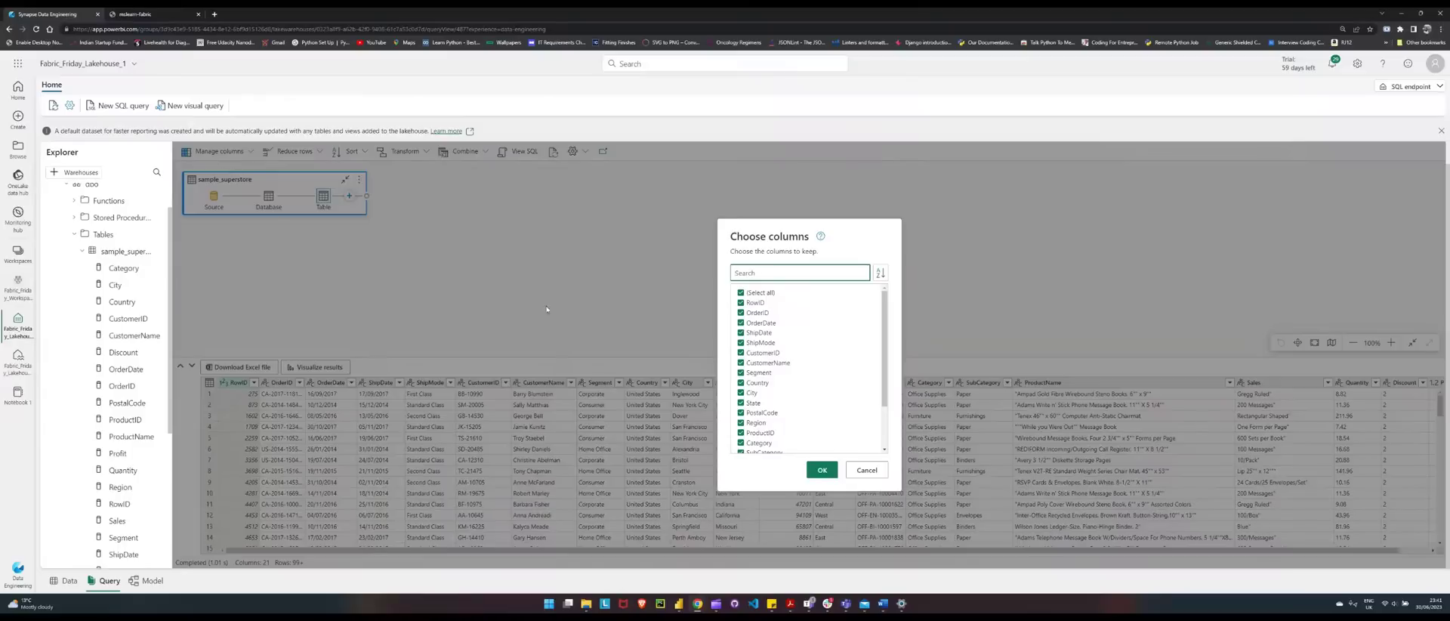
click(740, 292)
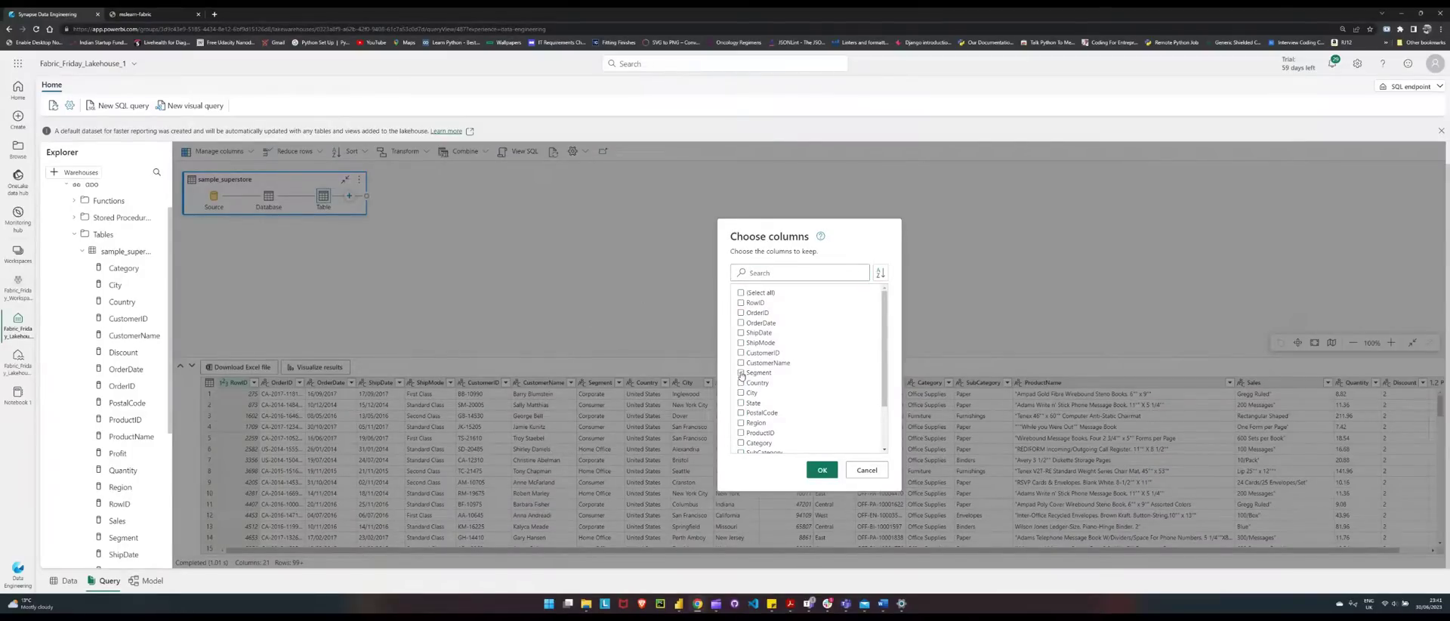
scroll(740, 393, down, 2)
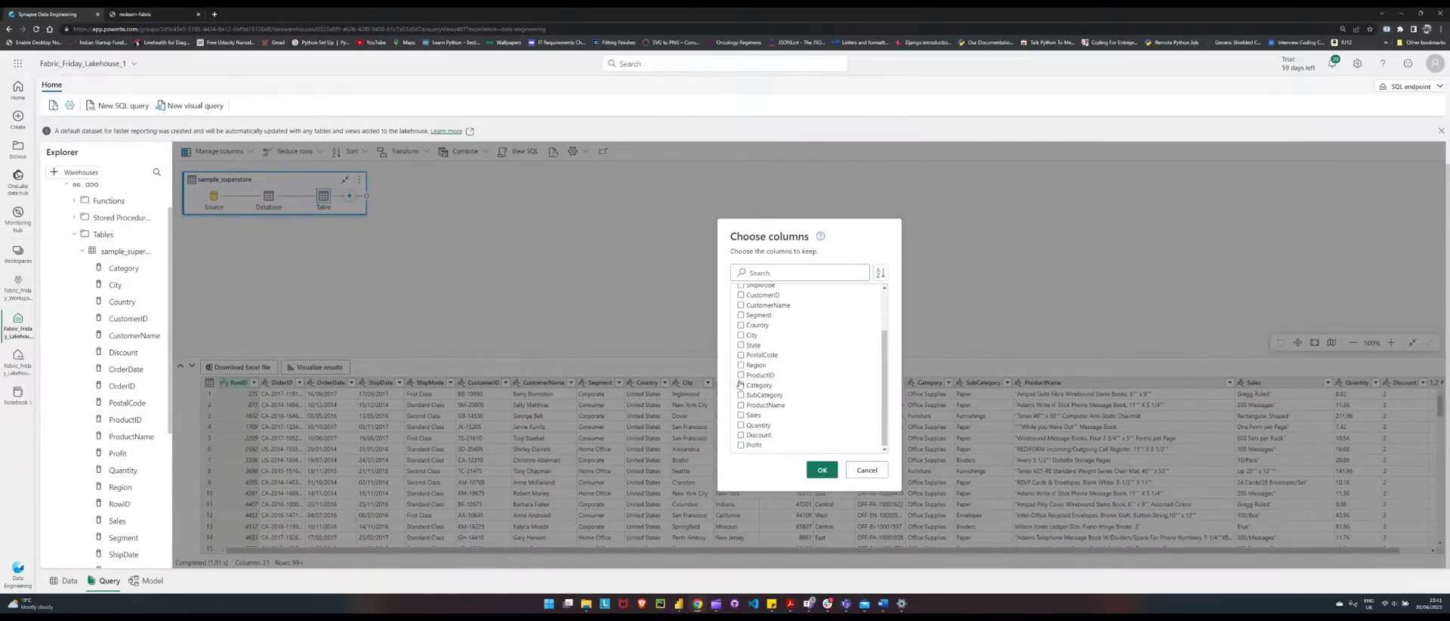
click(741, 385)
click(741, 445)
click(820, 469)
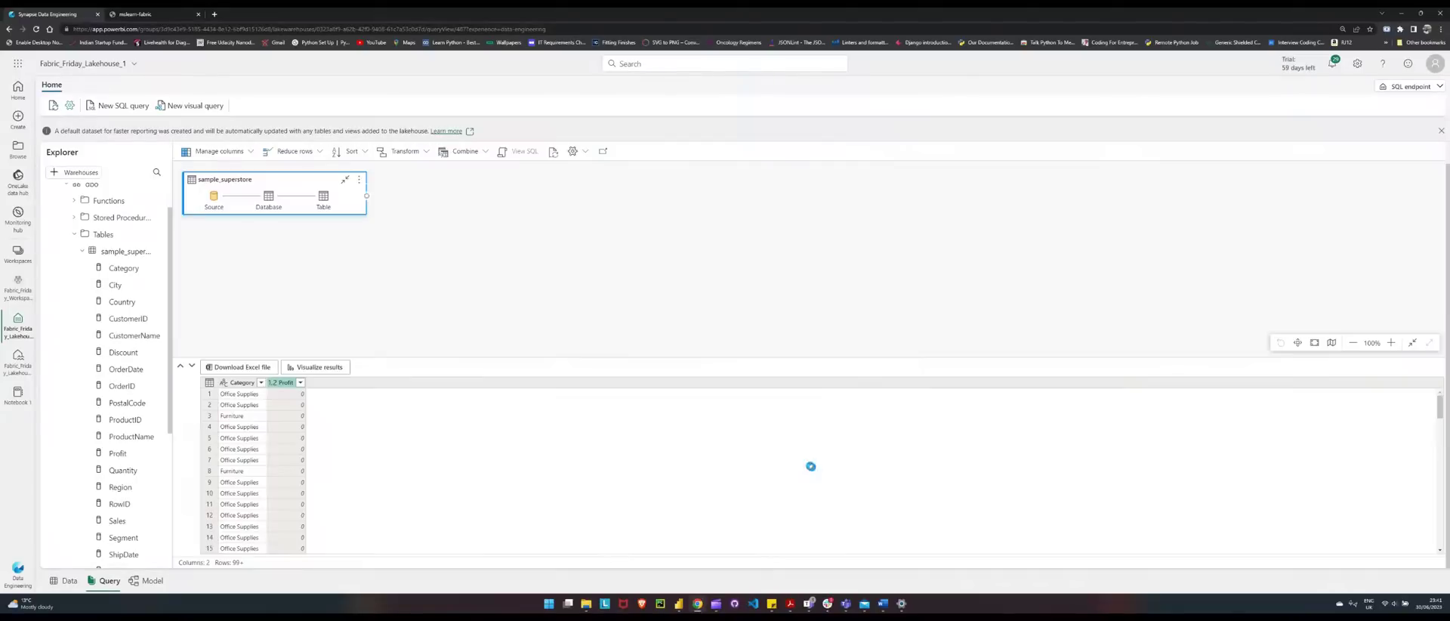
- Visualize the query results as a table of Category and Sum of Profit, and enlarge that table visual
scroll(269, 429, down, 8)
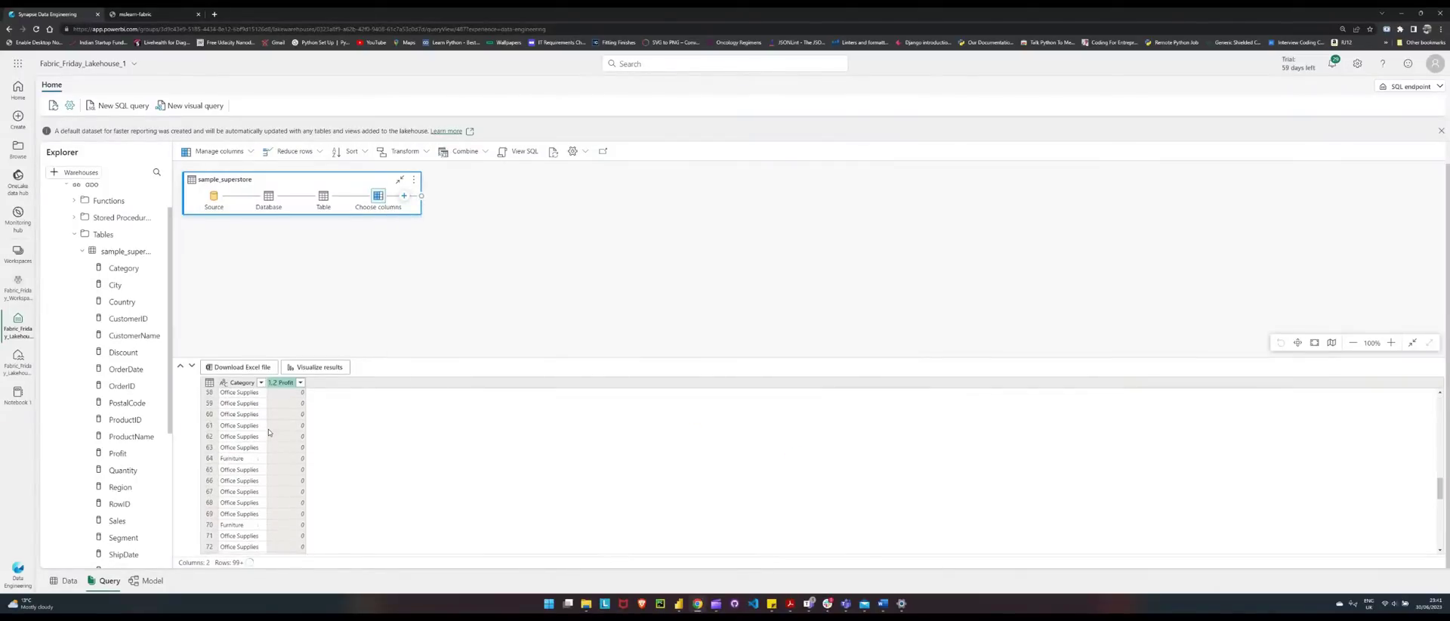
scroll(269, 429, down, 10)
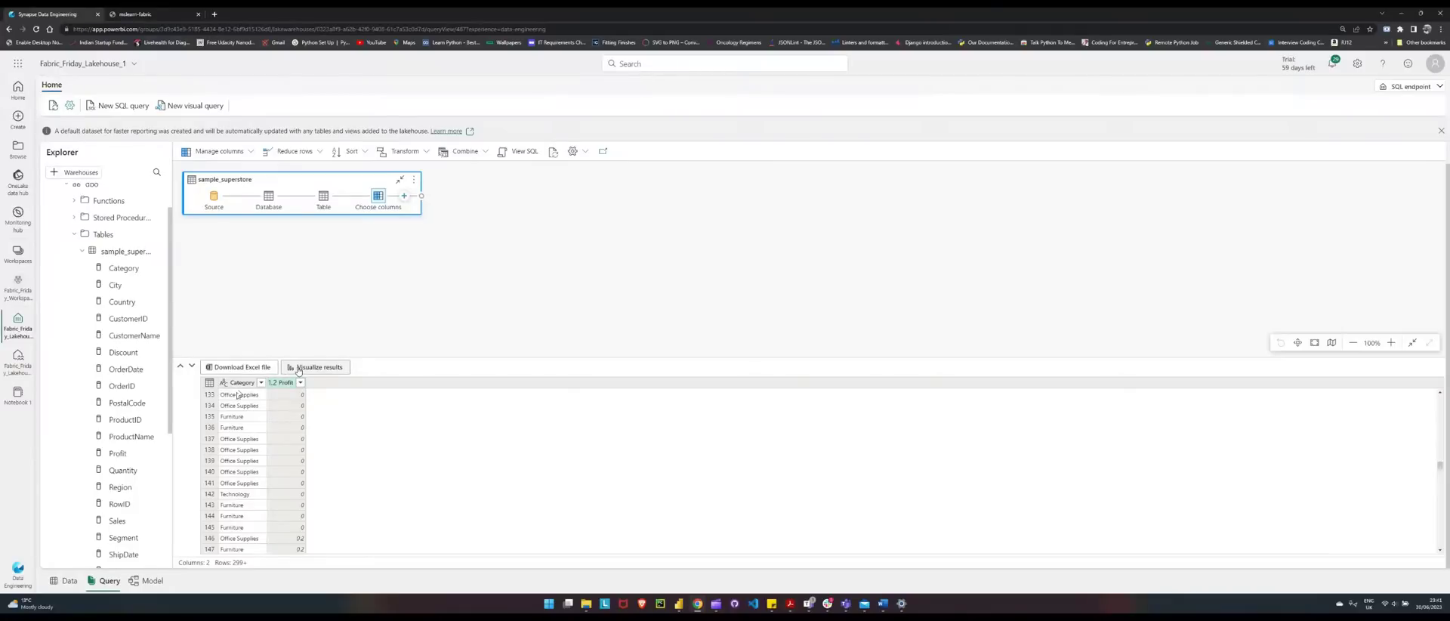
click(298, 368)
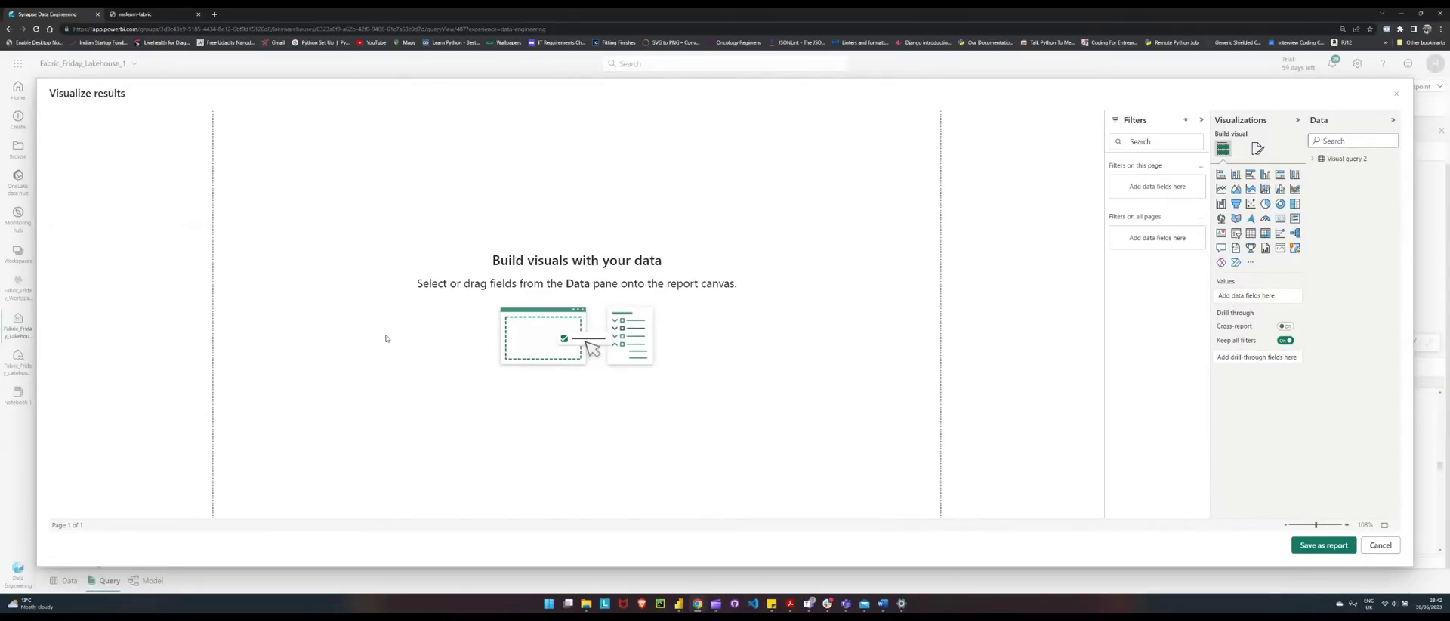
click(1315, 159)
click(1330, 172)
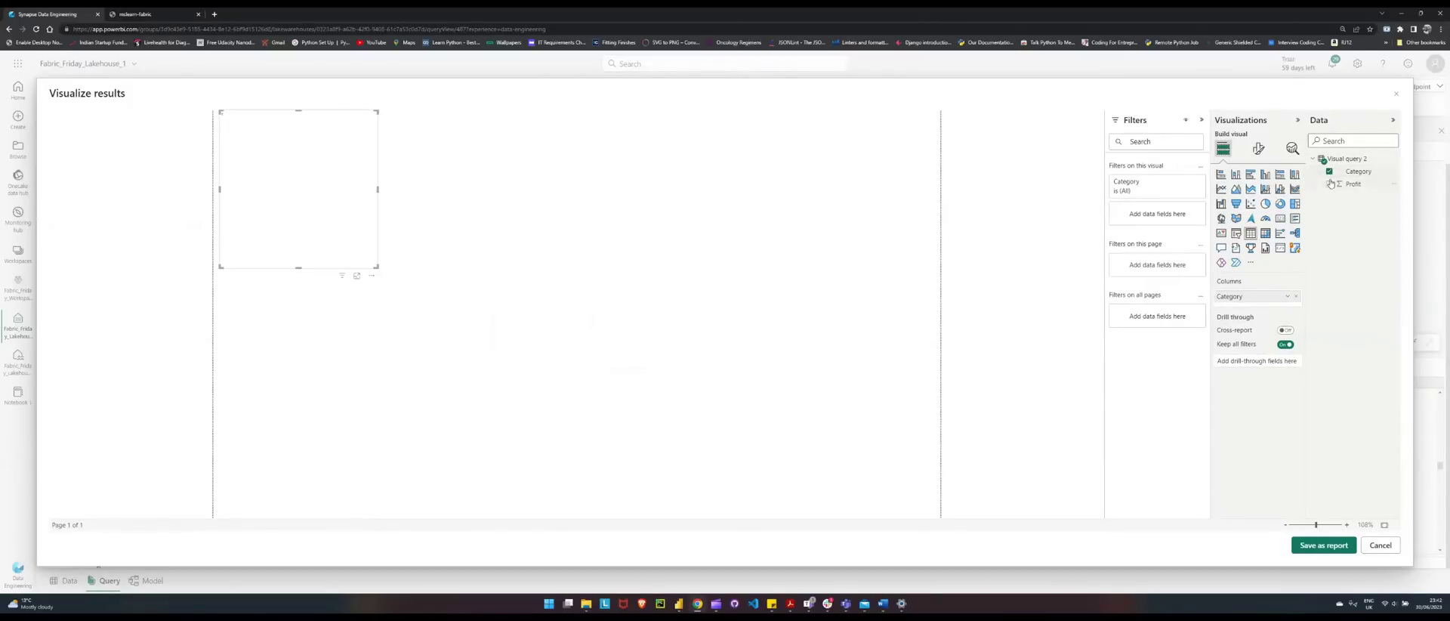
click(1330, 183)
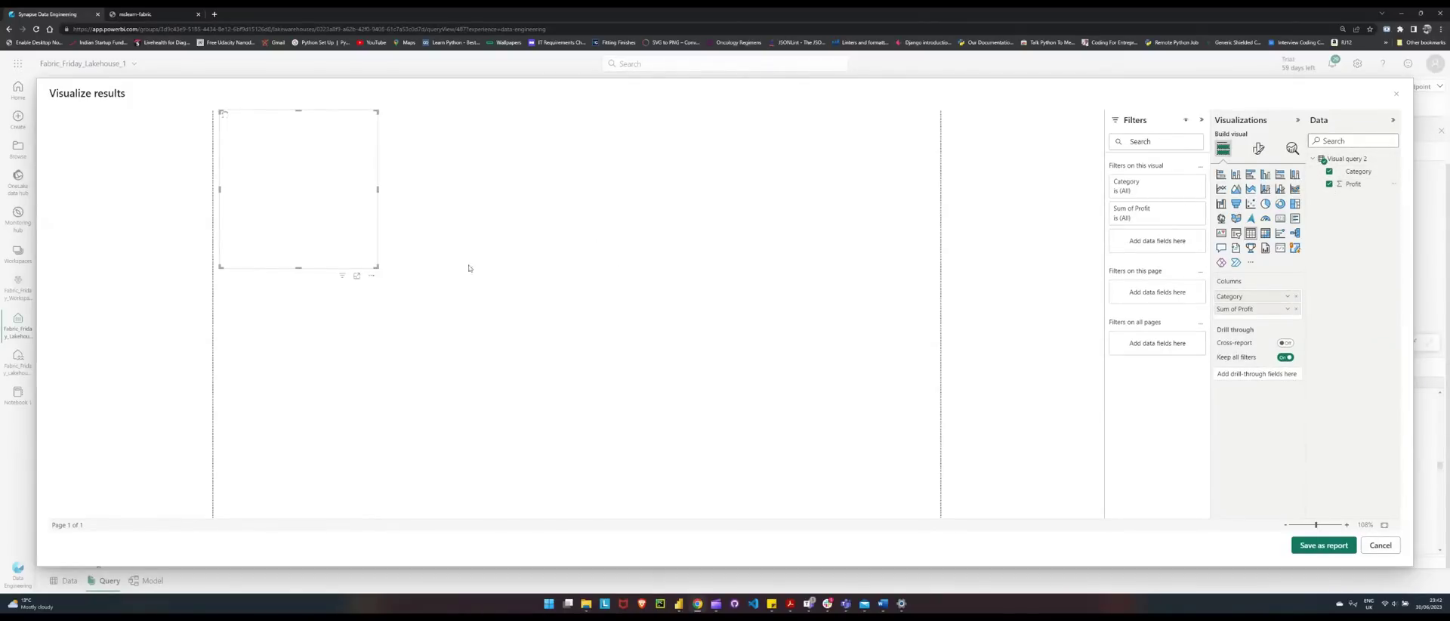
drag(376, 264, 524, 333)
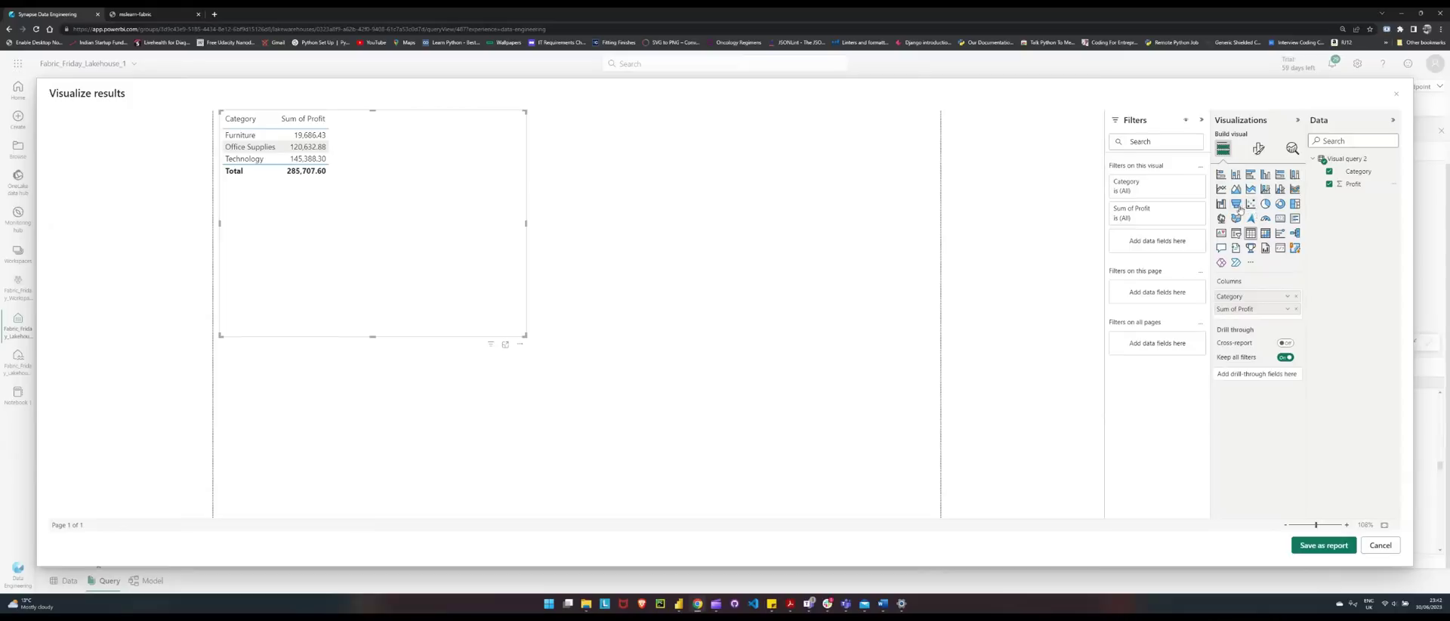
- Change the table visual to a donut chart after trying a stacked bar chart, and start saving it as a report
click(1222, 175)
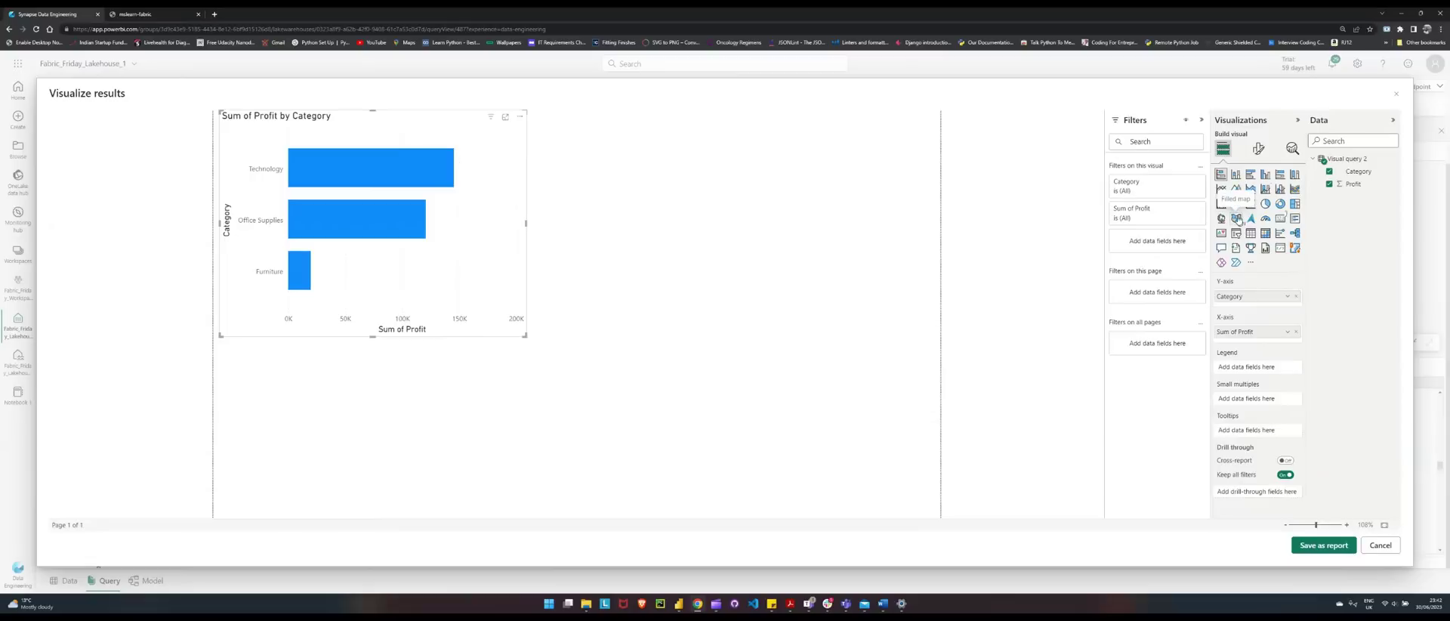
click(1280, 203)
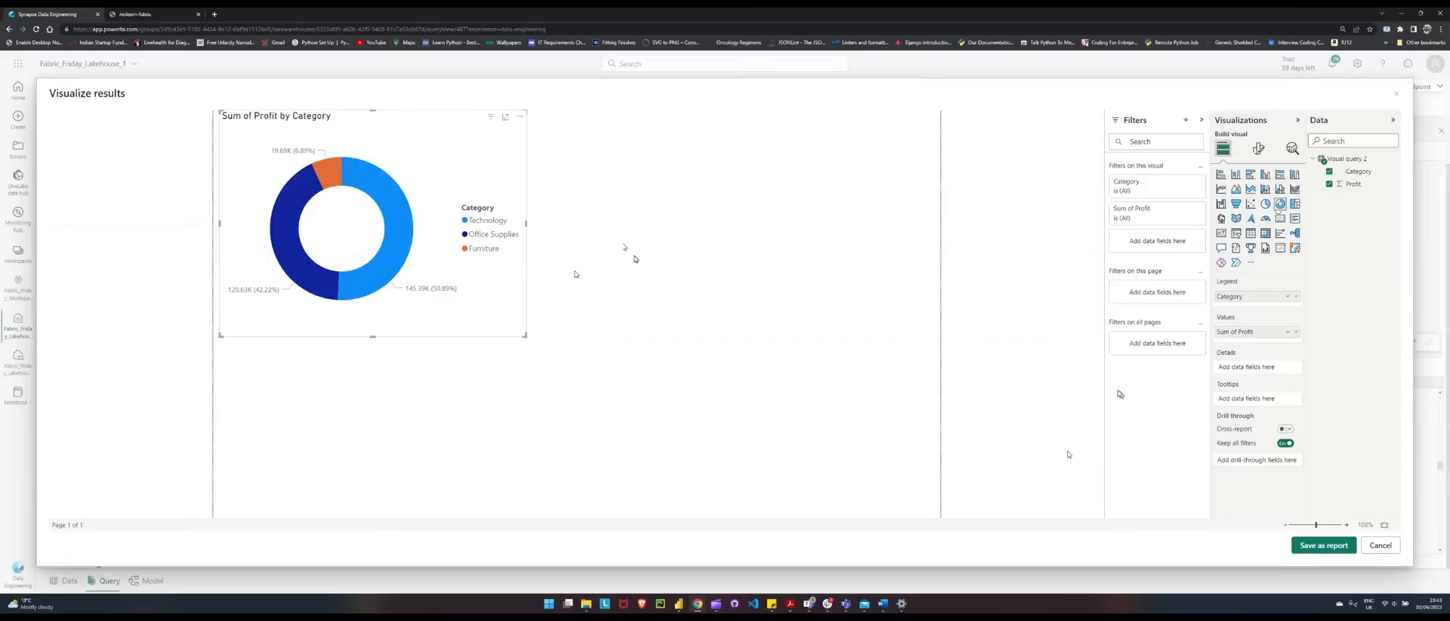
click(1323, 544)
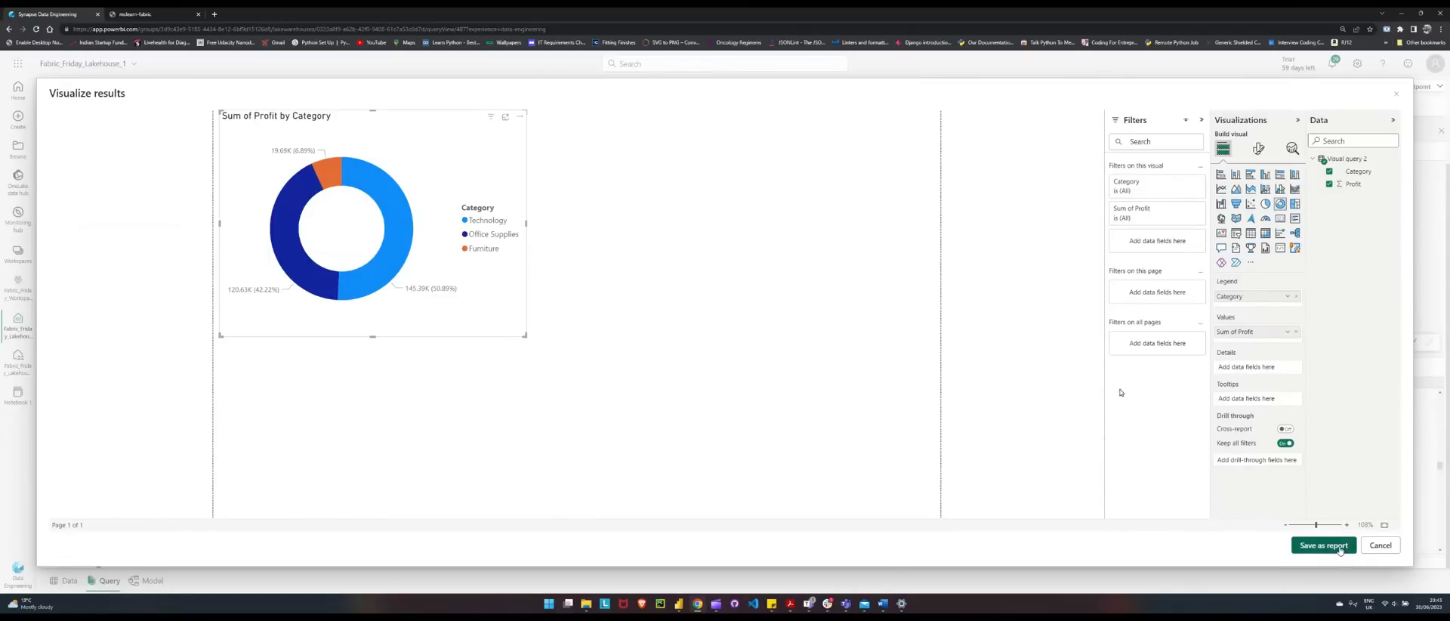